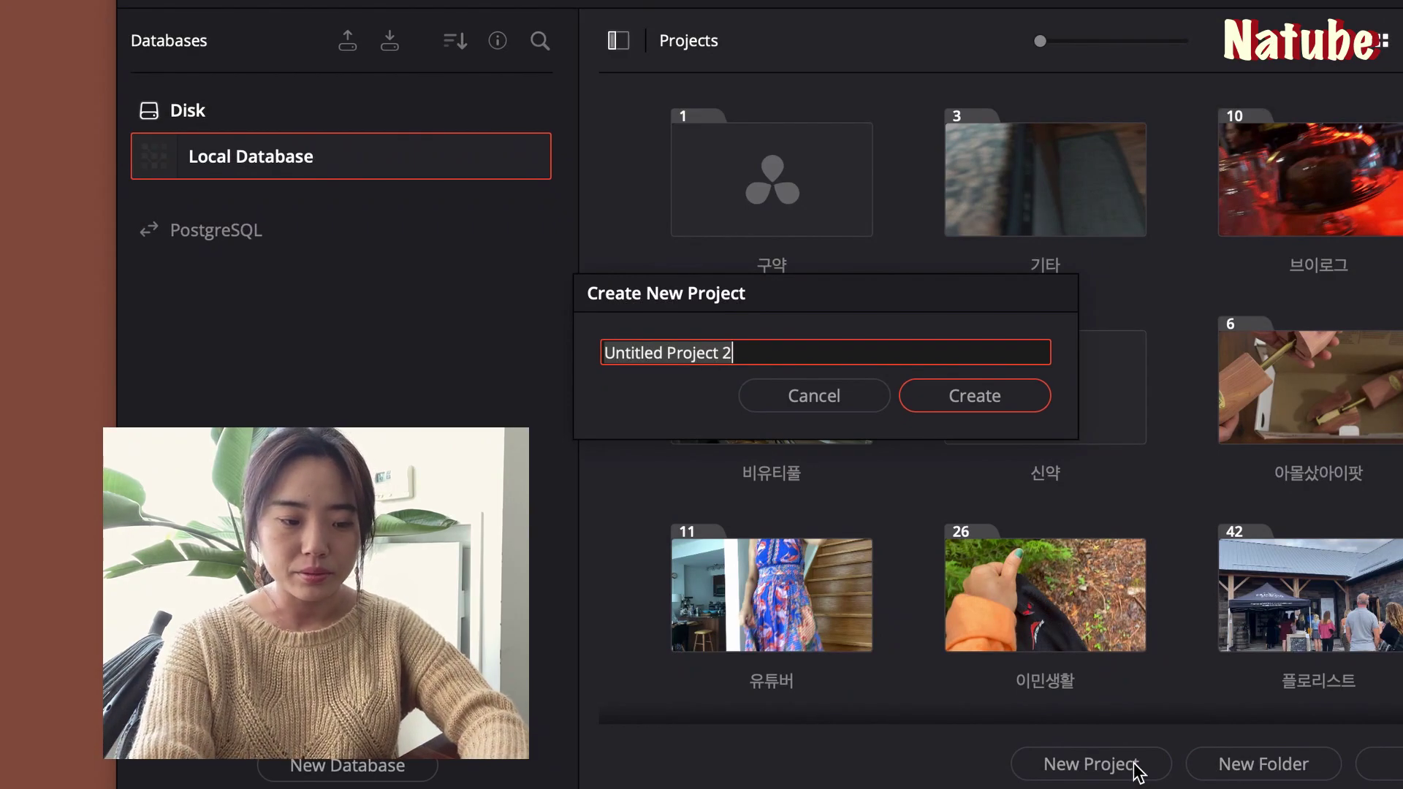
Create a new project named "꽃"
key("ctrl+a")
key("BackSpace")
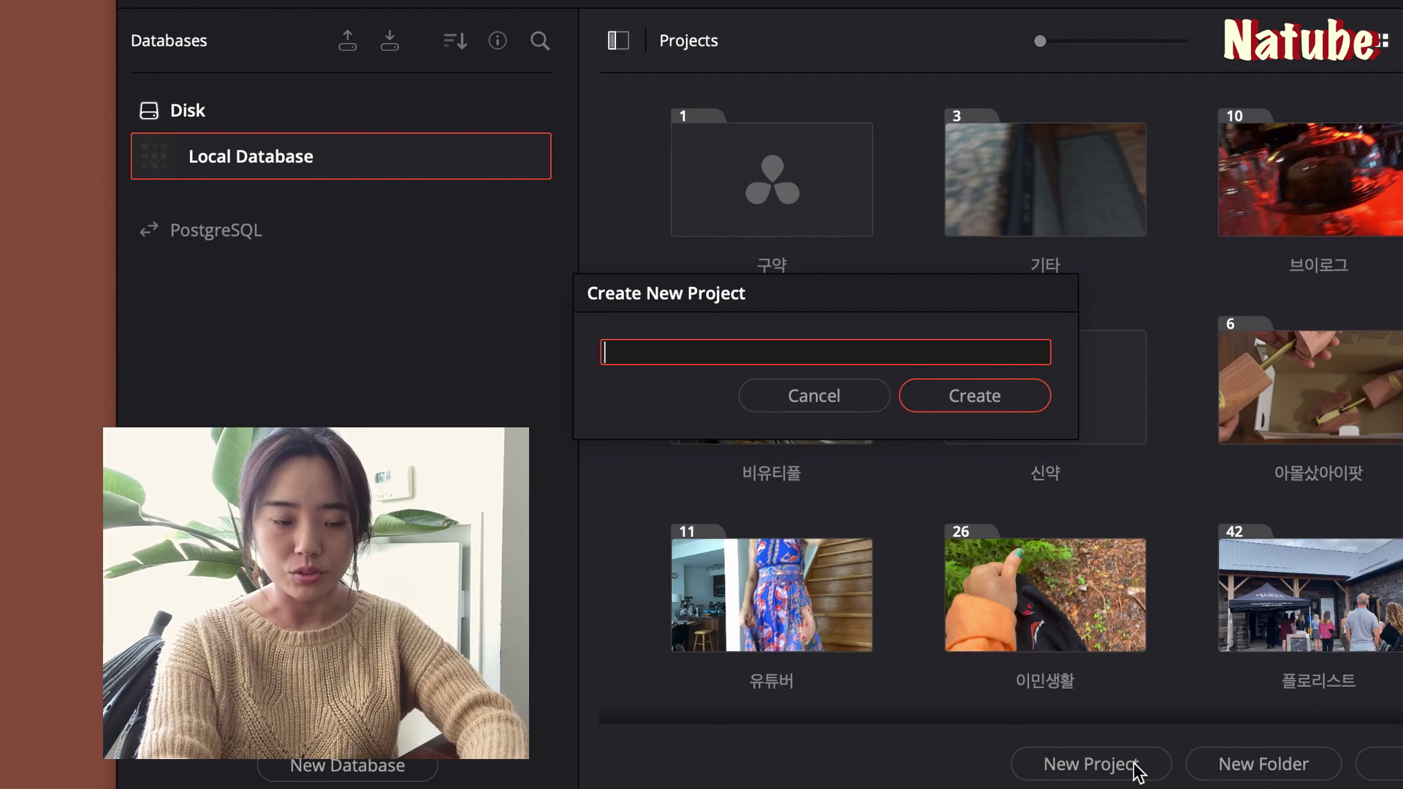
type("꽃")
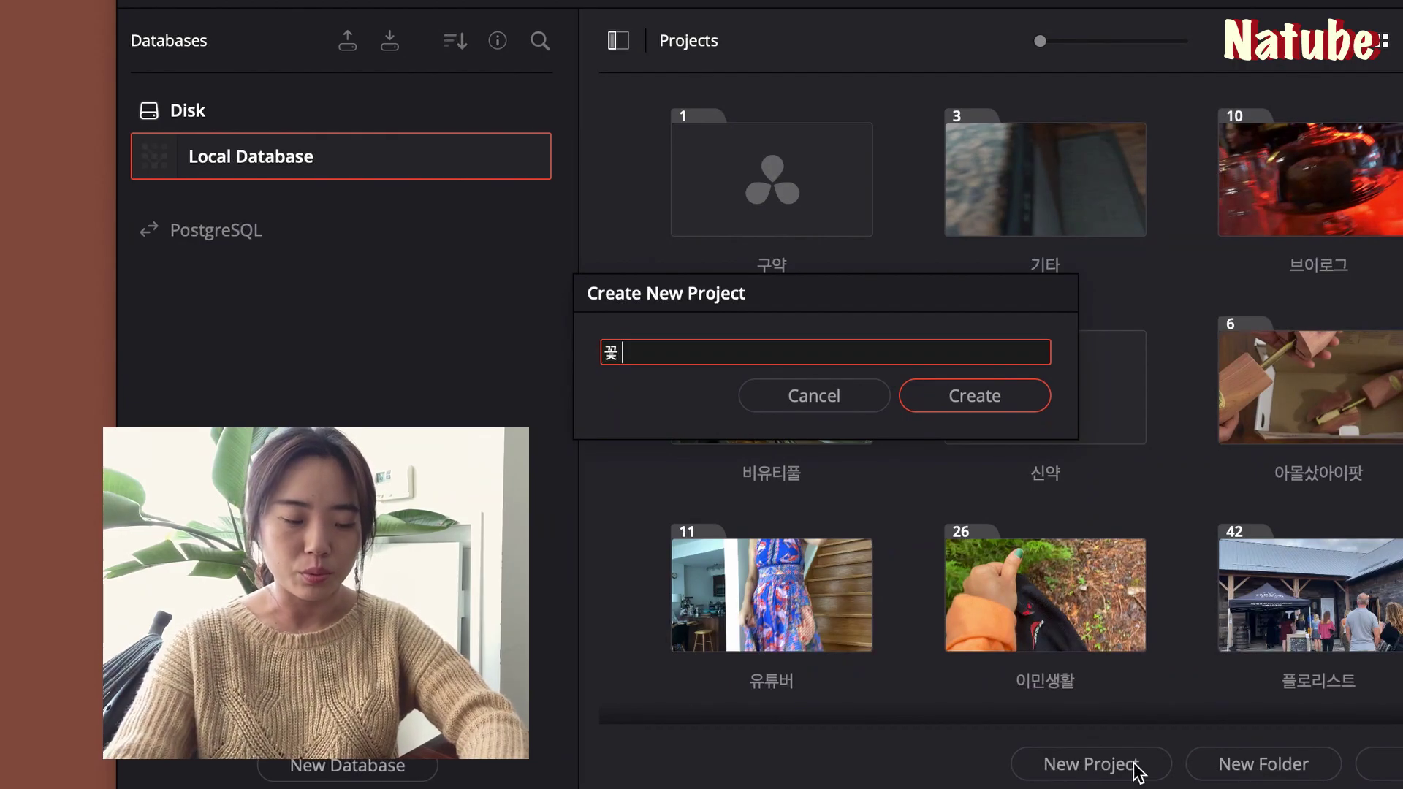
left_click(982, 399)
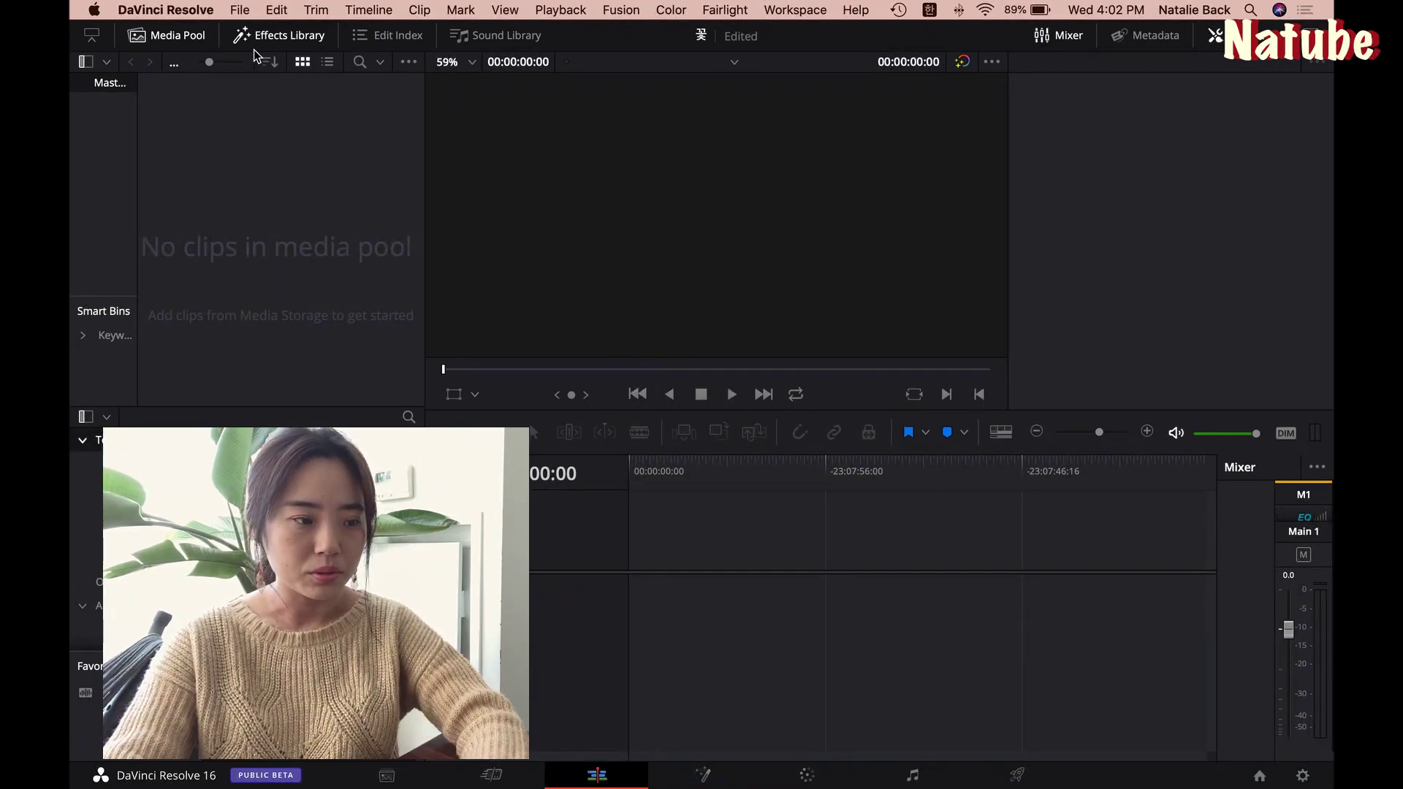
Start a media import and select IMG_8771.mov, IMG_9103.mov, IMG_9102.mov and IMG_9104.mov in the PARA PALM folder
left_click(240, 10)
mouse_move(318, 181)
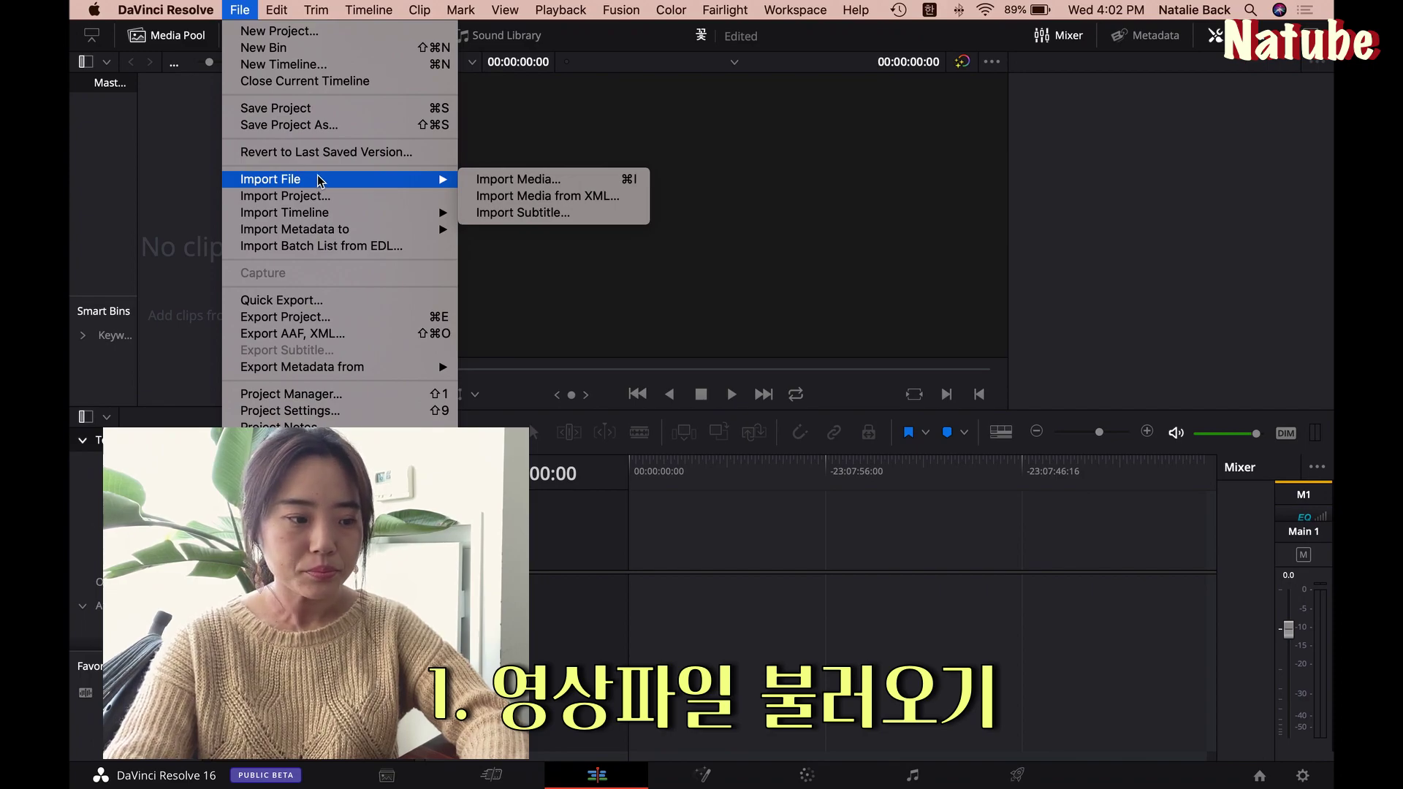
left_click(523, 184)
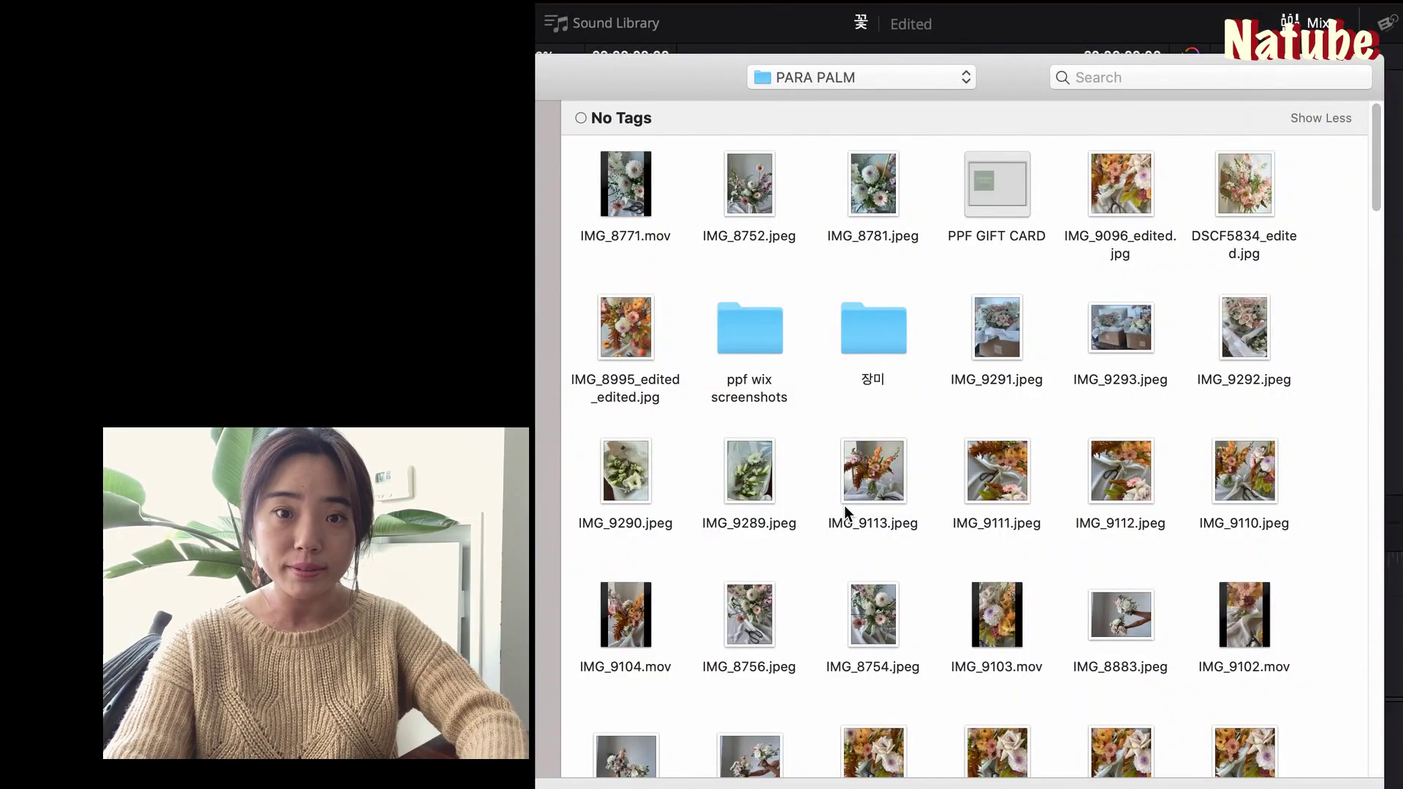
left_click(641, 203)
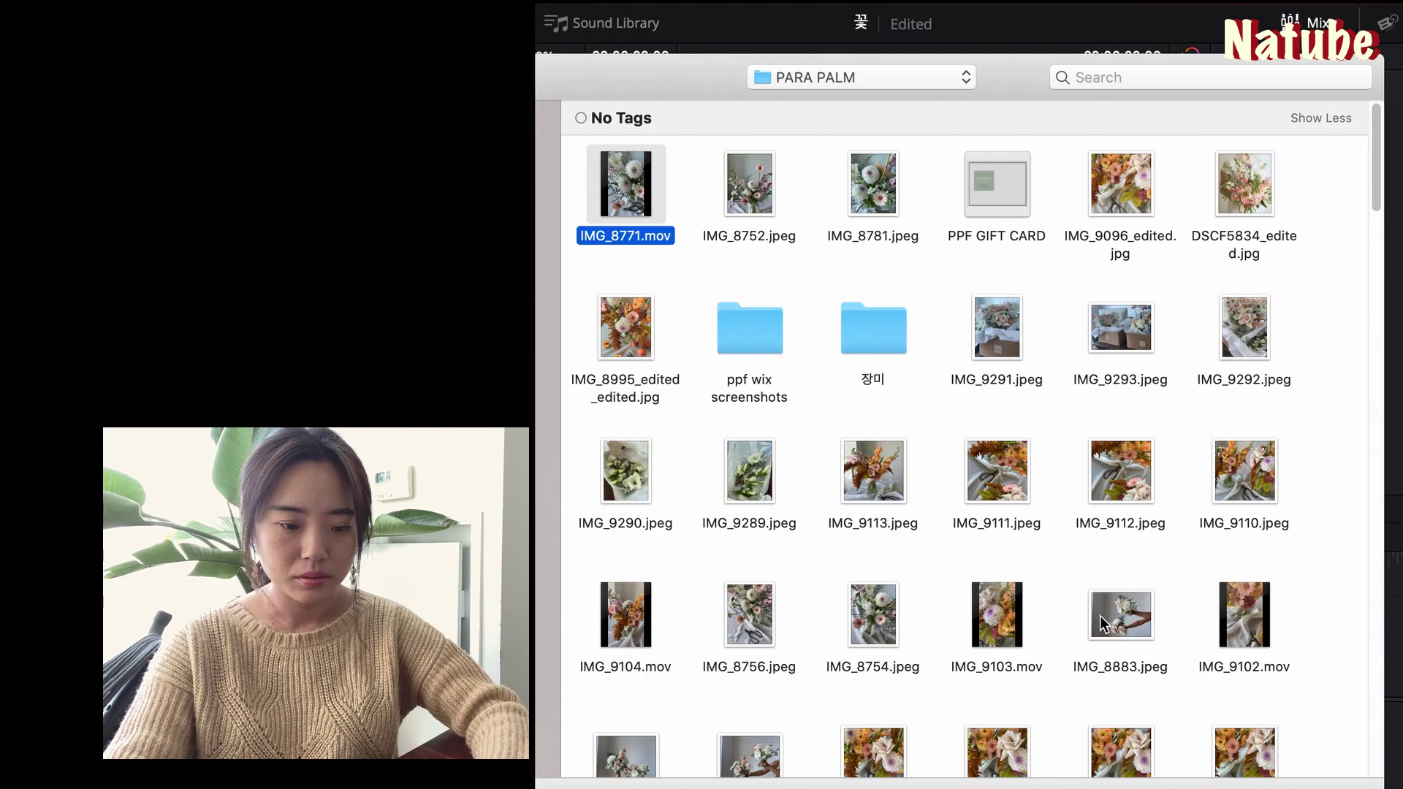
left_click(1023, 637, "super")
left_click(1236, 638, "super")
left_click(611, 637, "super")
Add IMG_8960.mov and IMG_8769.mov to the selection, import the clips and change the timeline frame rate to match them
scroll(611, 637, "down", 6)
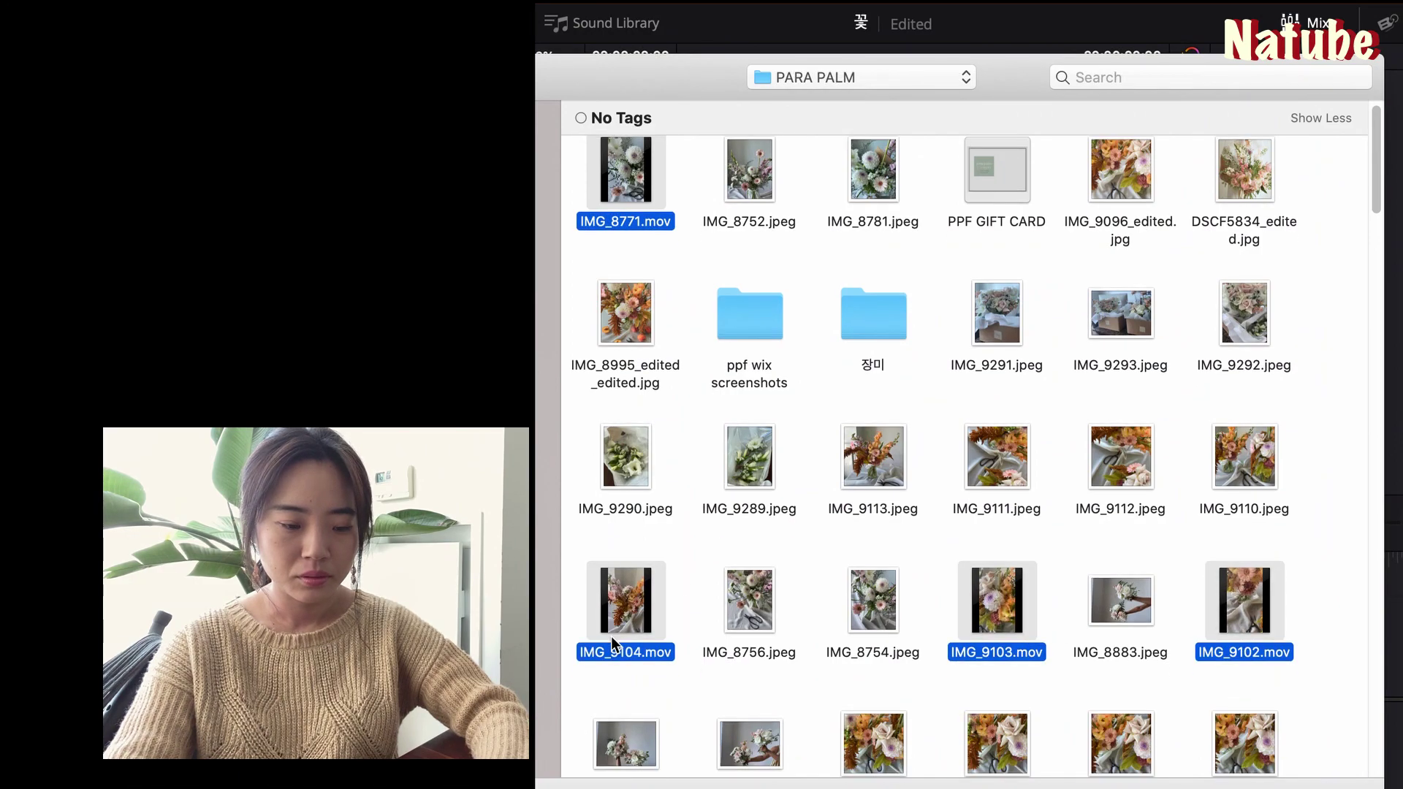
scroll(613, 633, "down", 4)
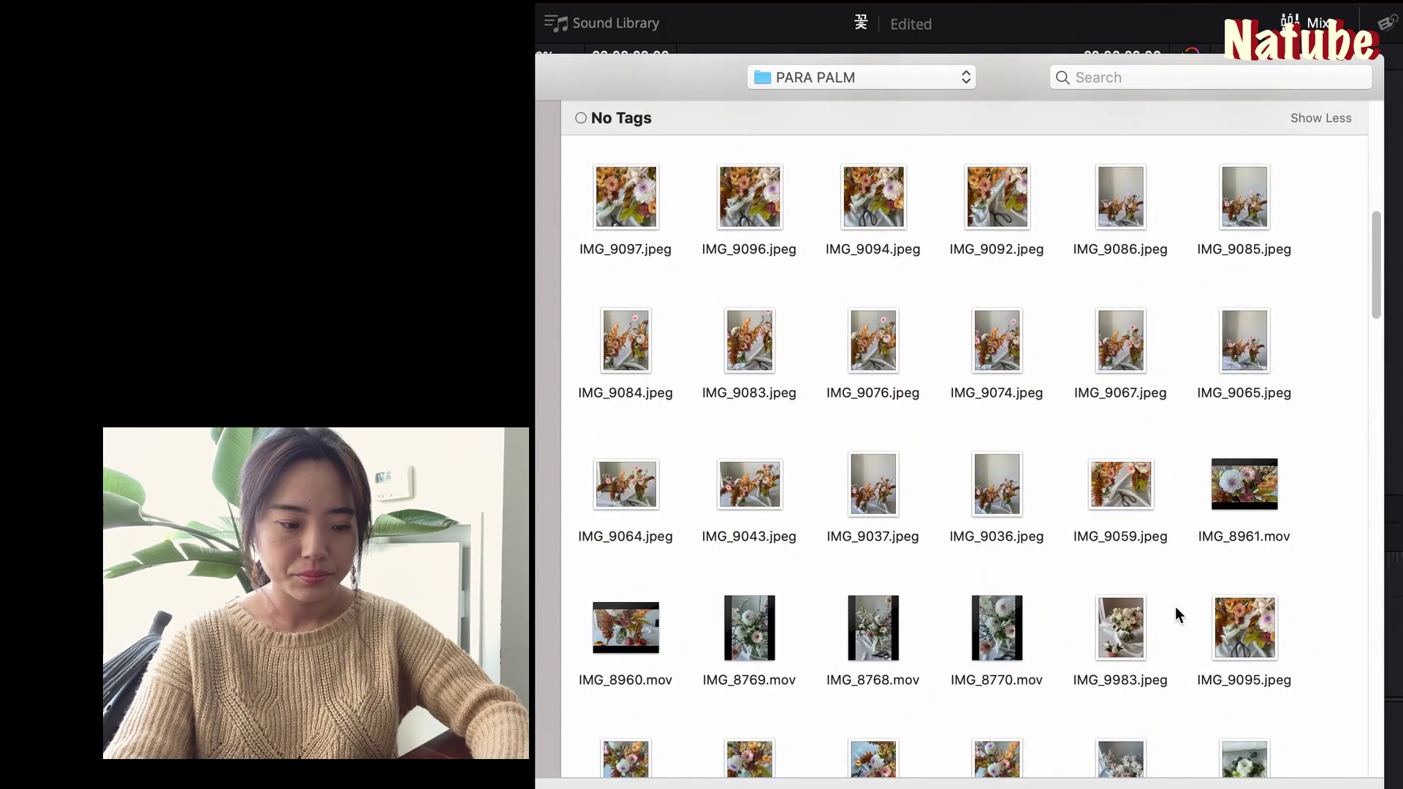
left_click(654, 647, "super")
left_click(745, 635, "super")
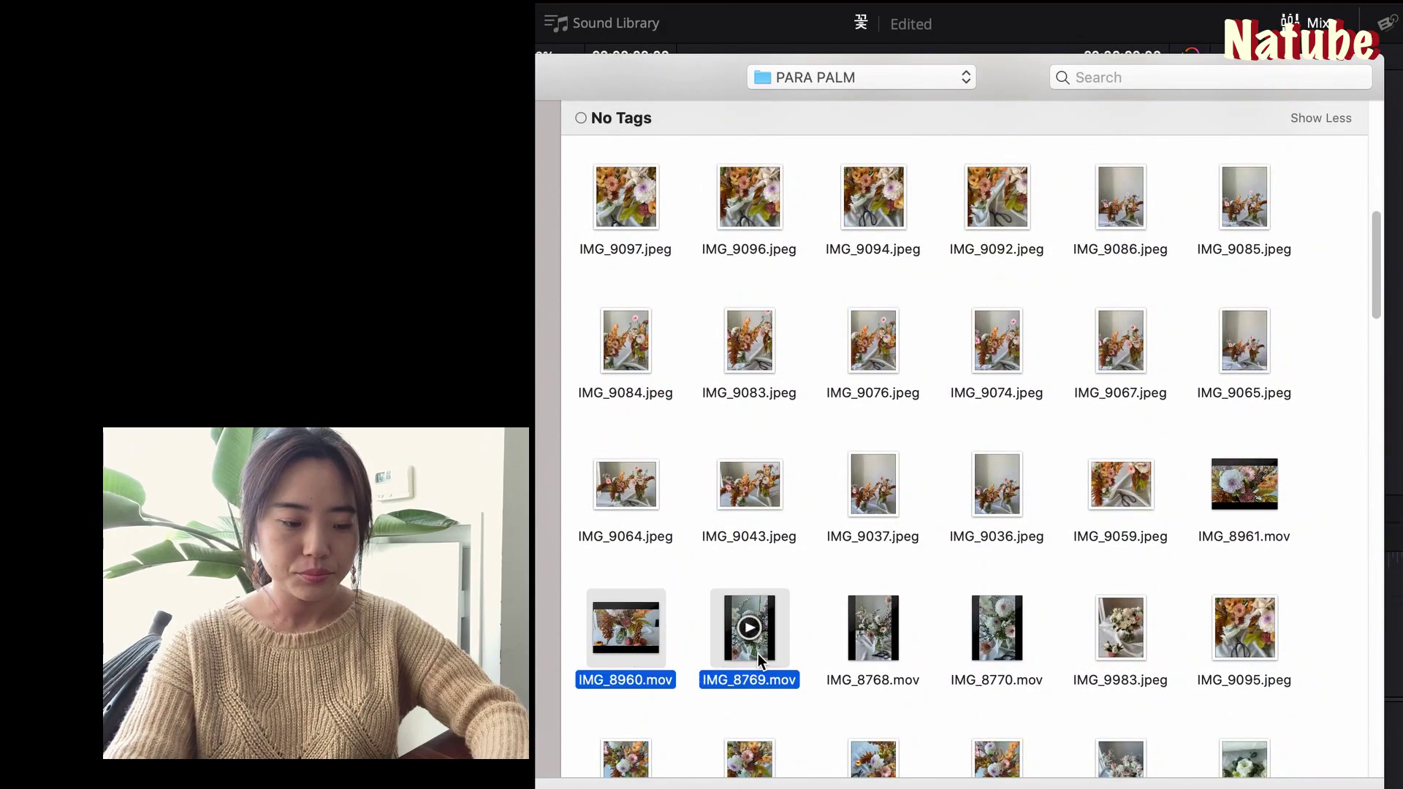
key("Return")
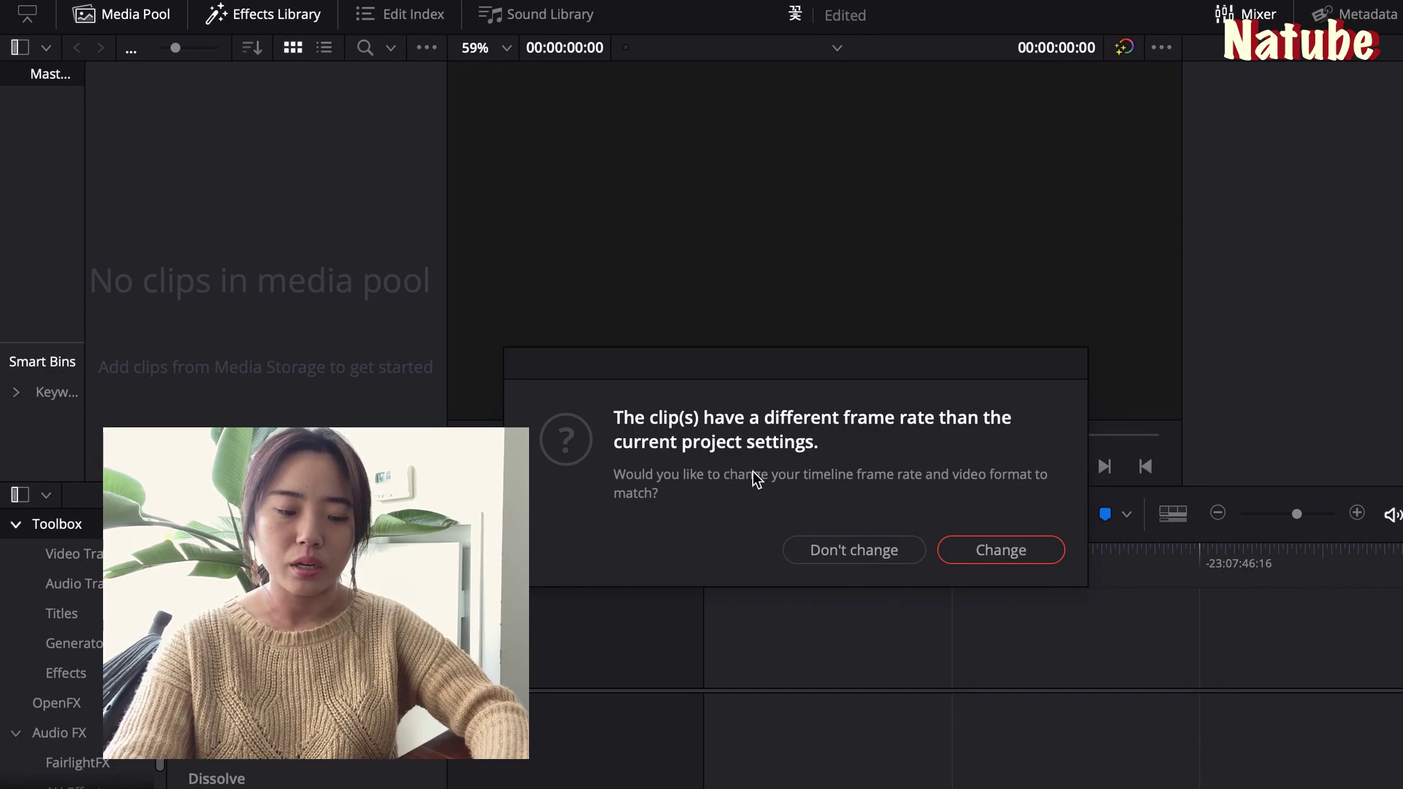
left_click(997, 549)
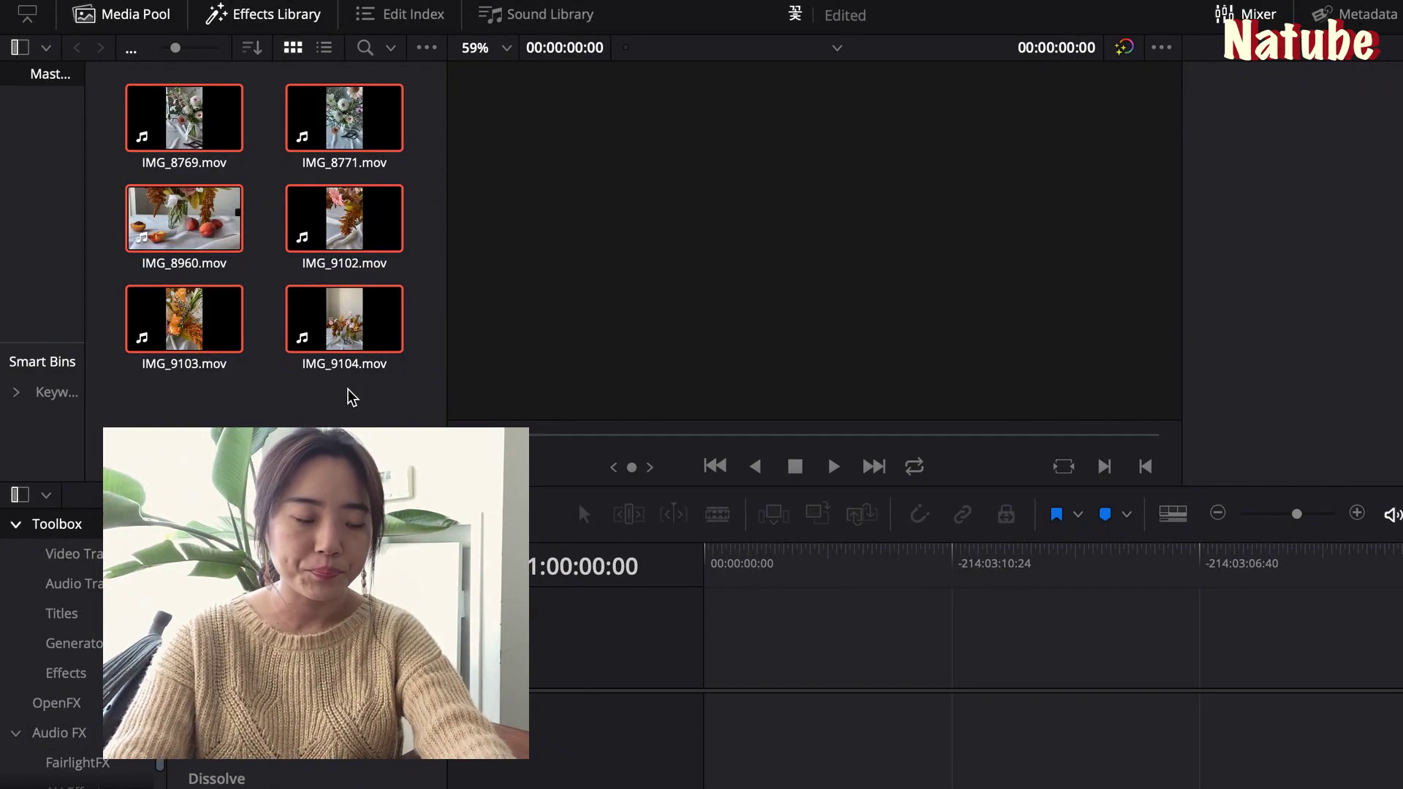
Place all six imported video clips together on a new timeline
left_click(342, 419)
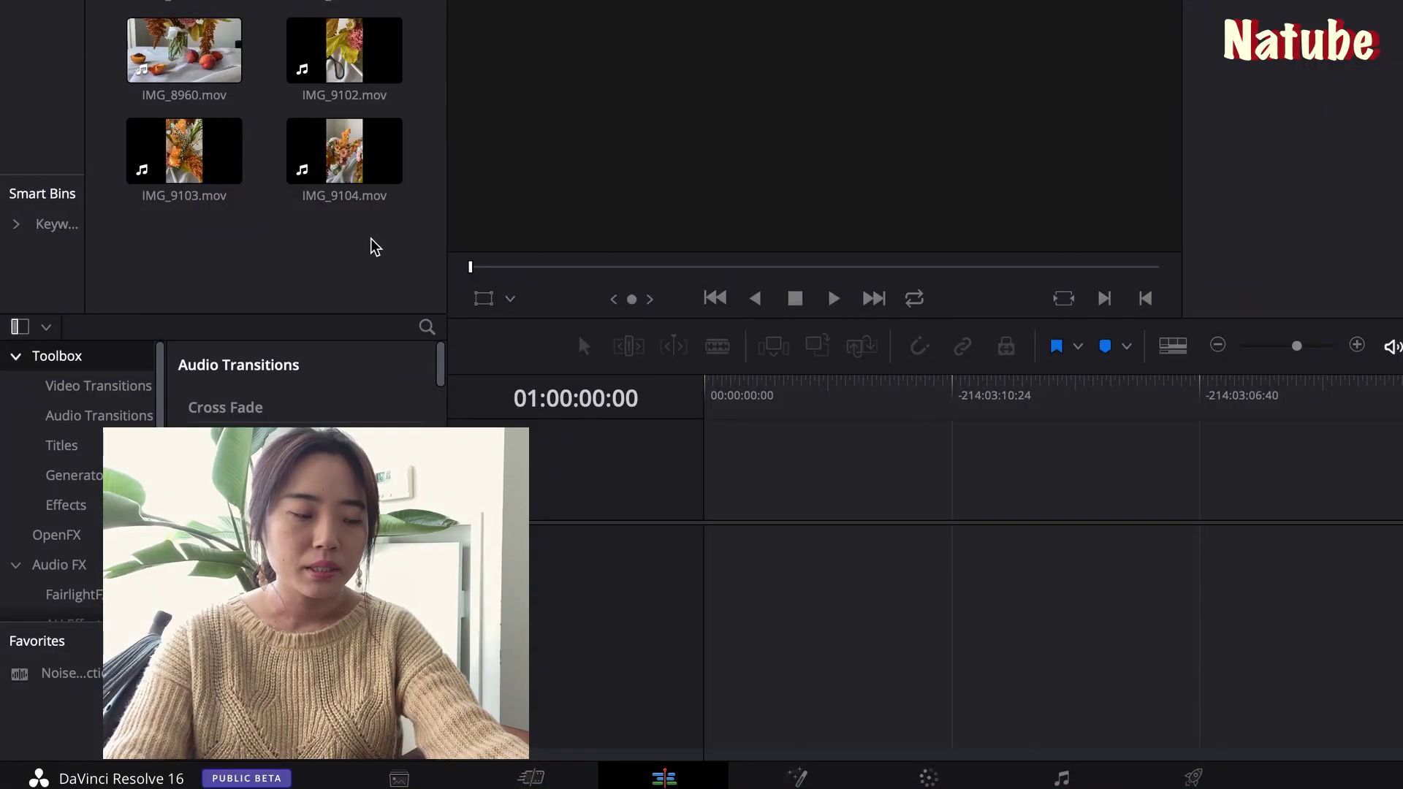
left_click_drag(382, 243, 187, 98)
left_click_drag(344, 150, 760, 654)
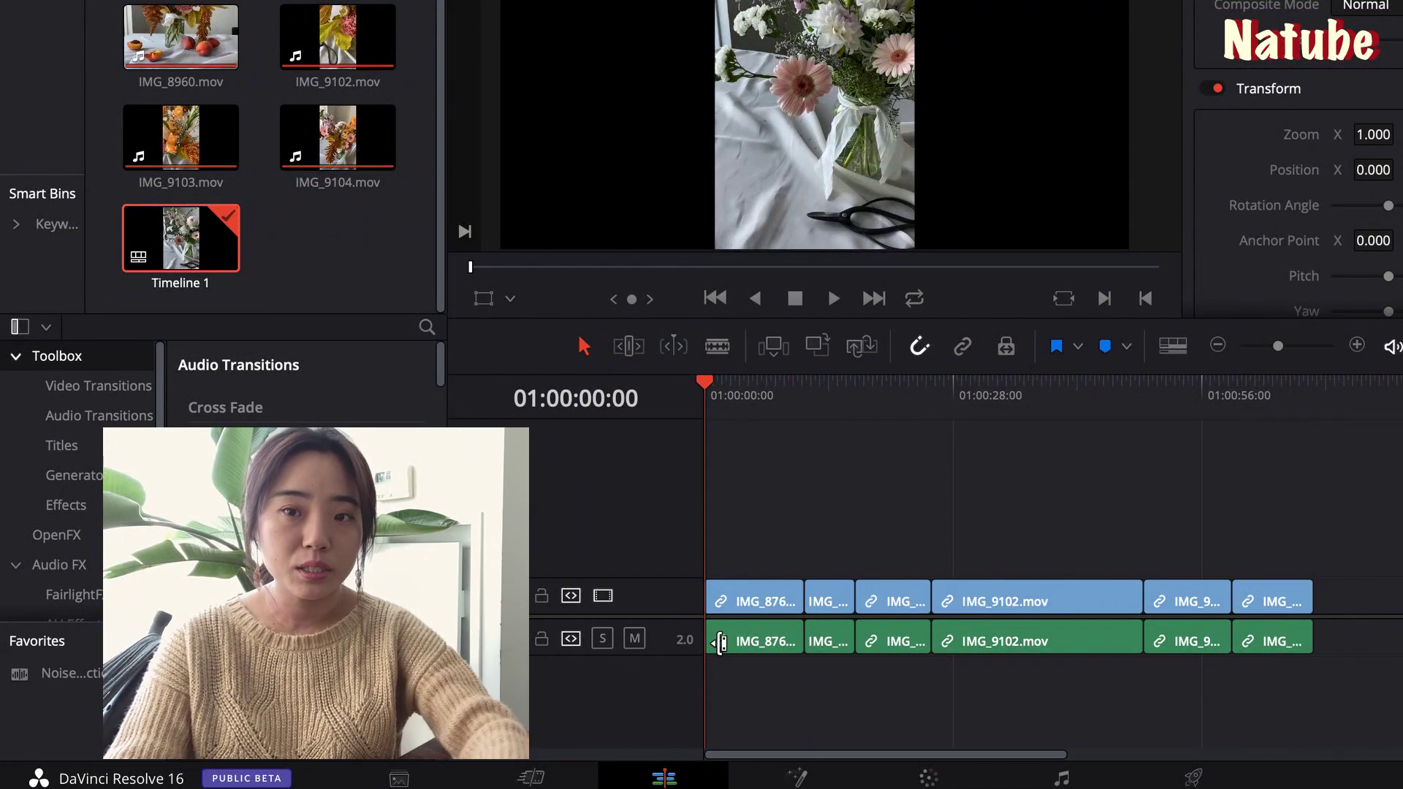
Switch to the Color page, show its timeline and park the playhead in the first clip at 01:00:06:39
left_click(531, 777)
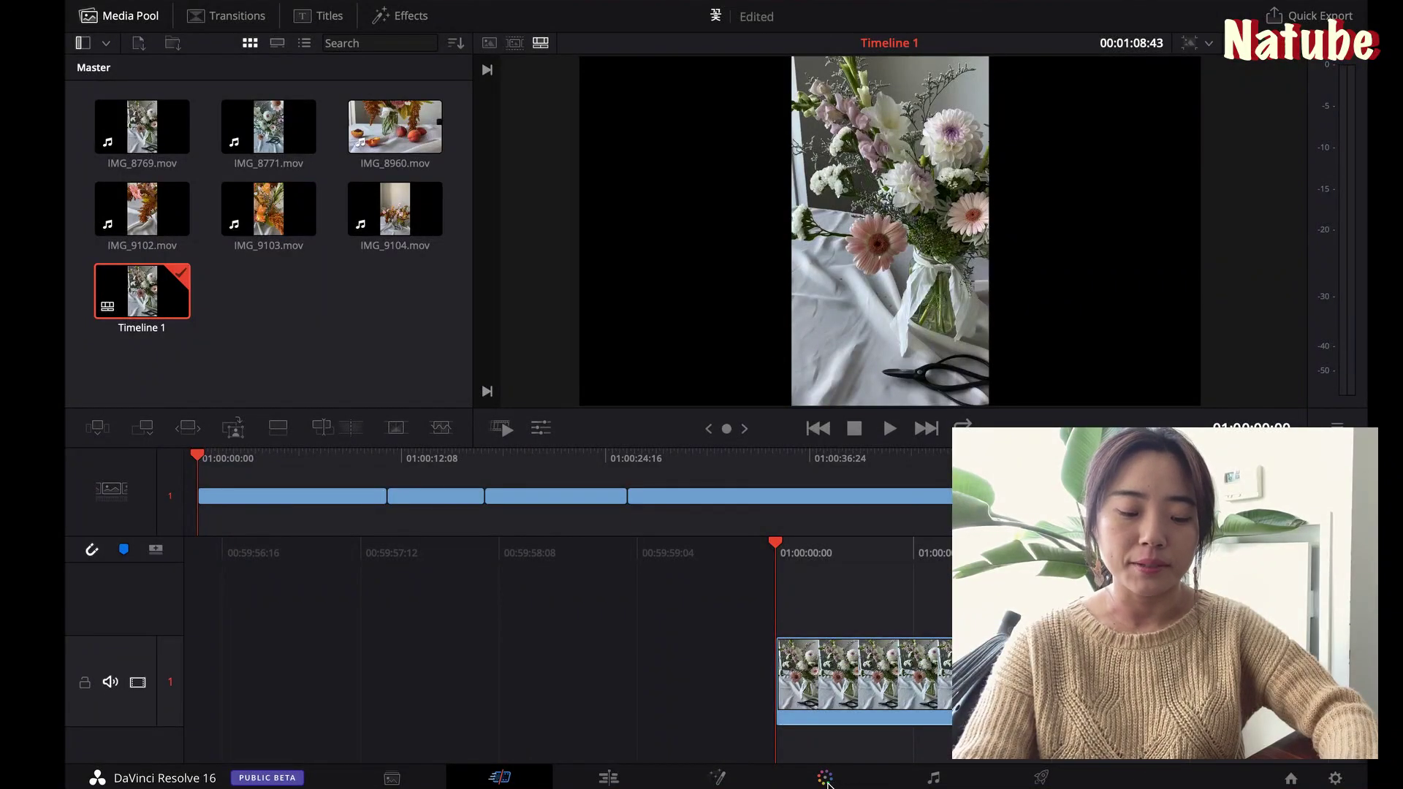
left_click(827, 783)
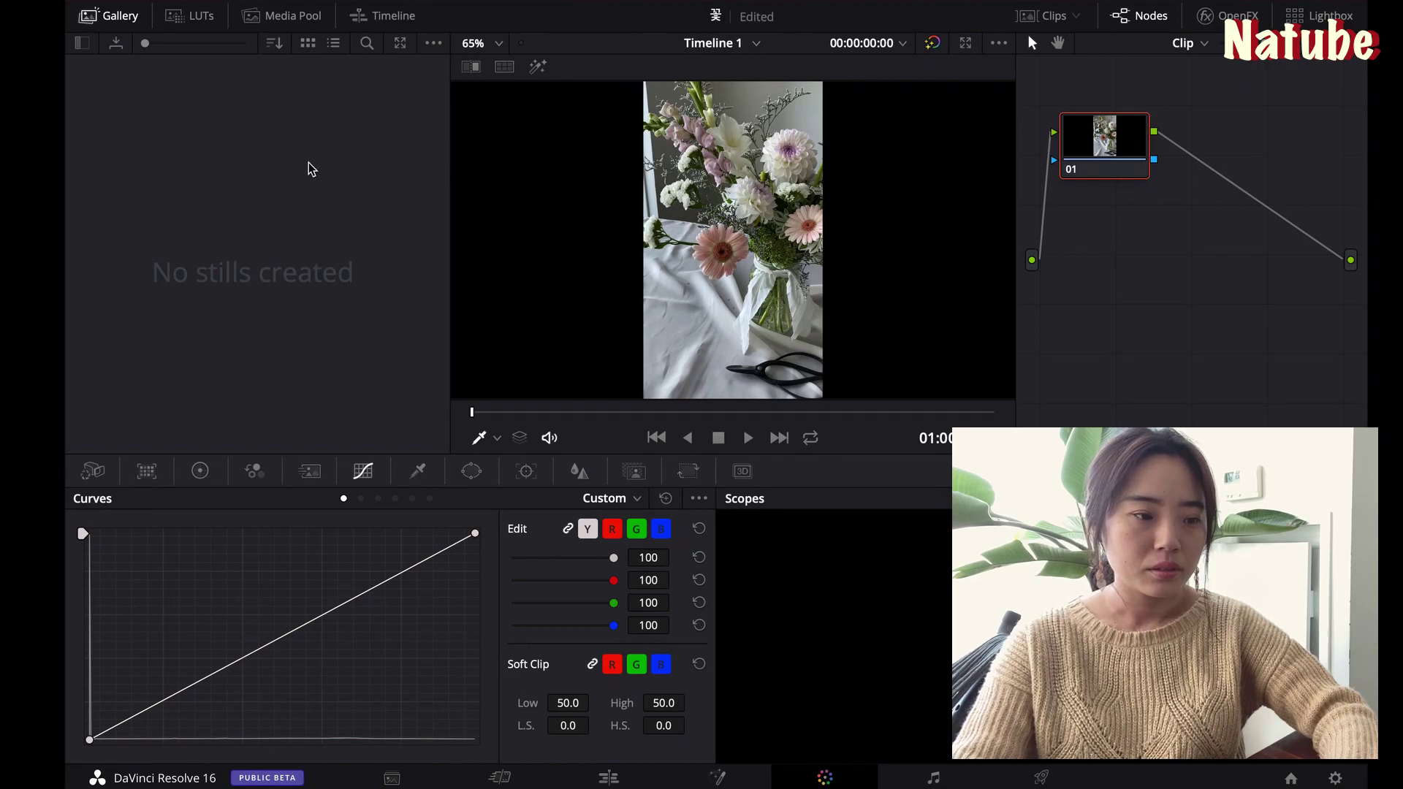
left_click(372, 20)
left_click(213, 406)
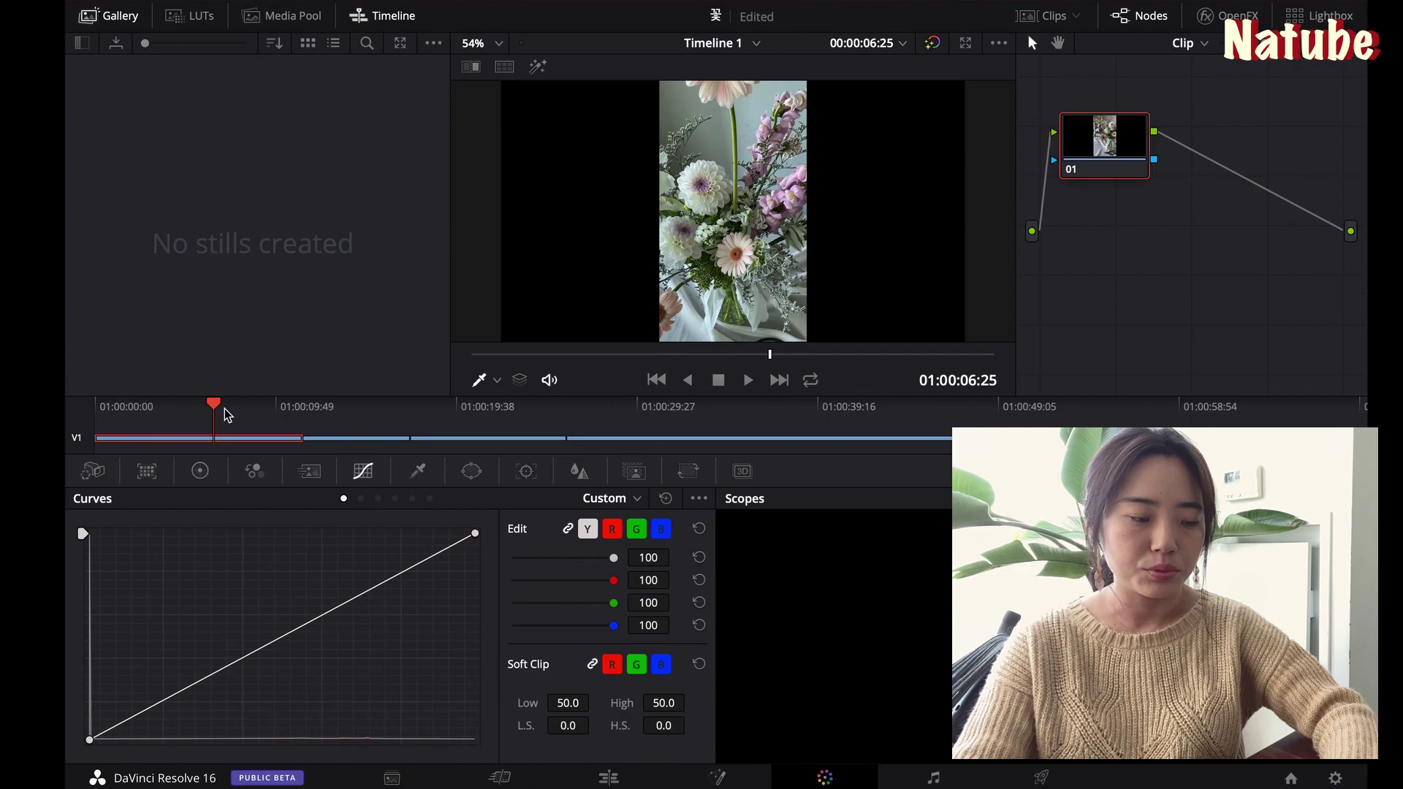
left_click(164, 407)
left_click(218, 407)
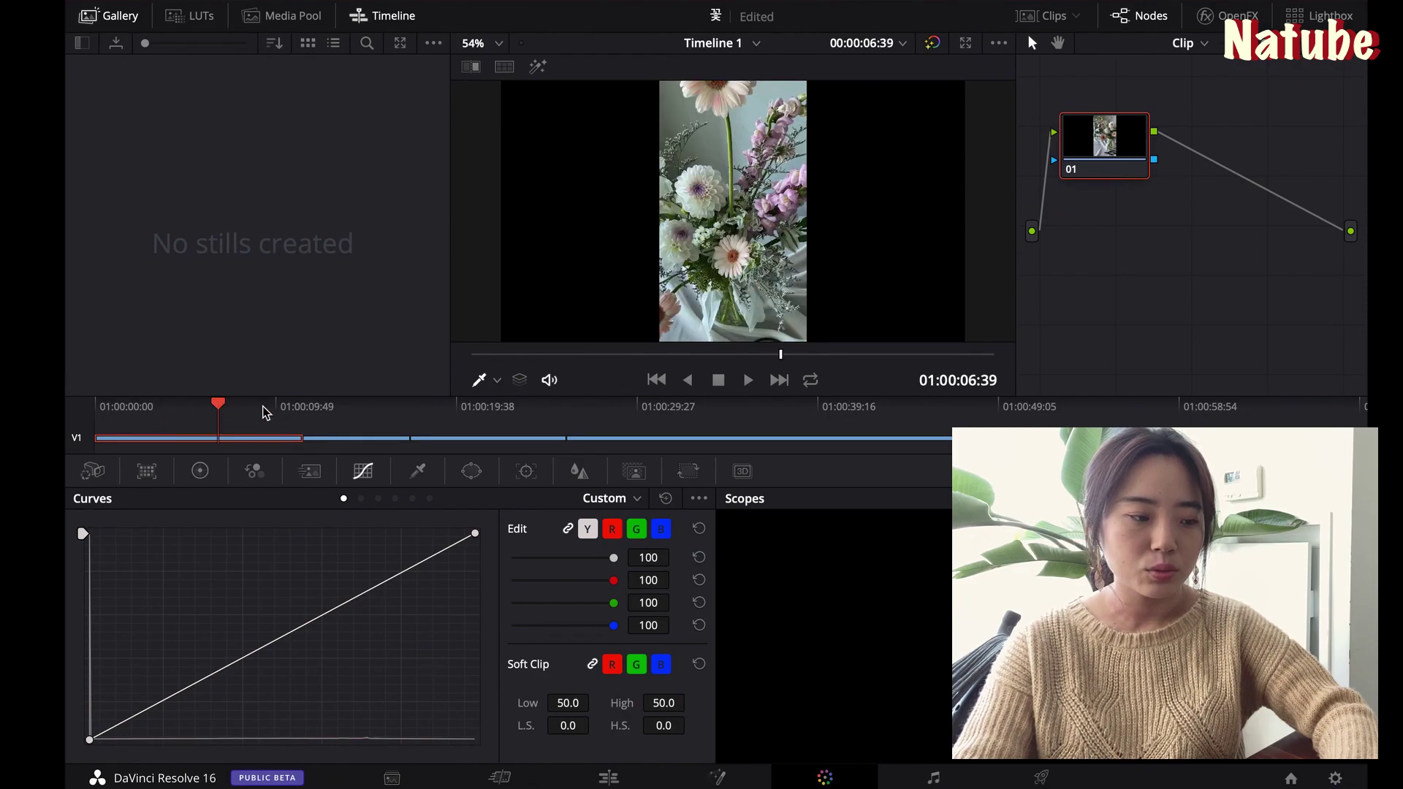
Brighten the first clip with the primary color wheels: lift 0.02, gamma 0.02 and gain 1.09
left_click(200, 472)
left_click_drag(157, 679, 178, 683)
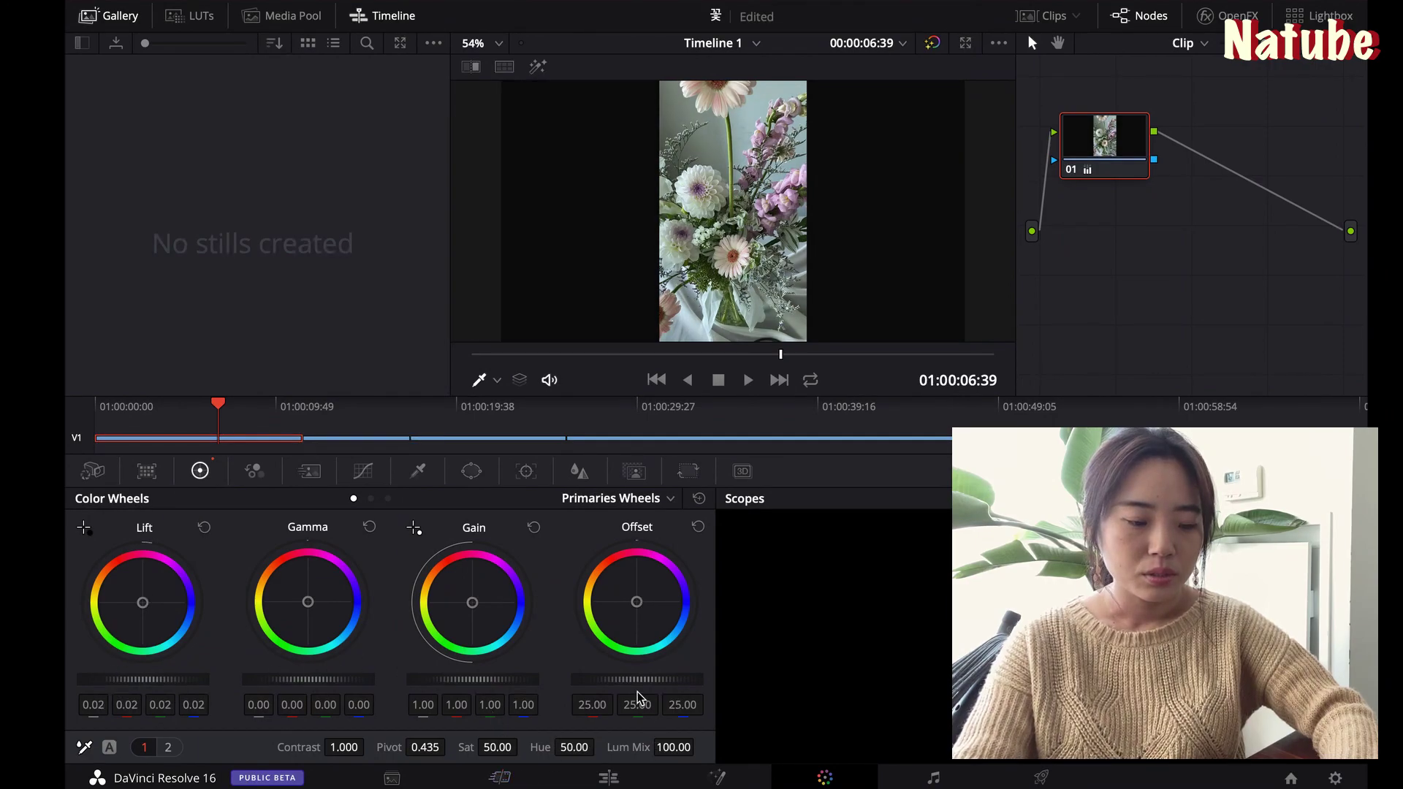
left_click_drag(475, 683, 488, 680)
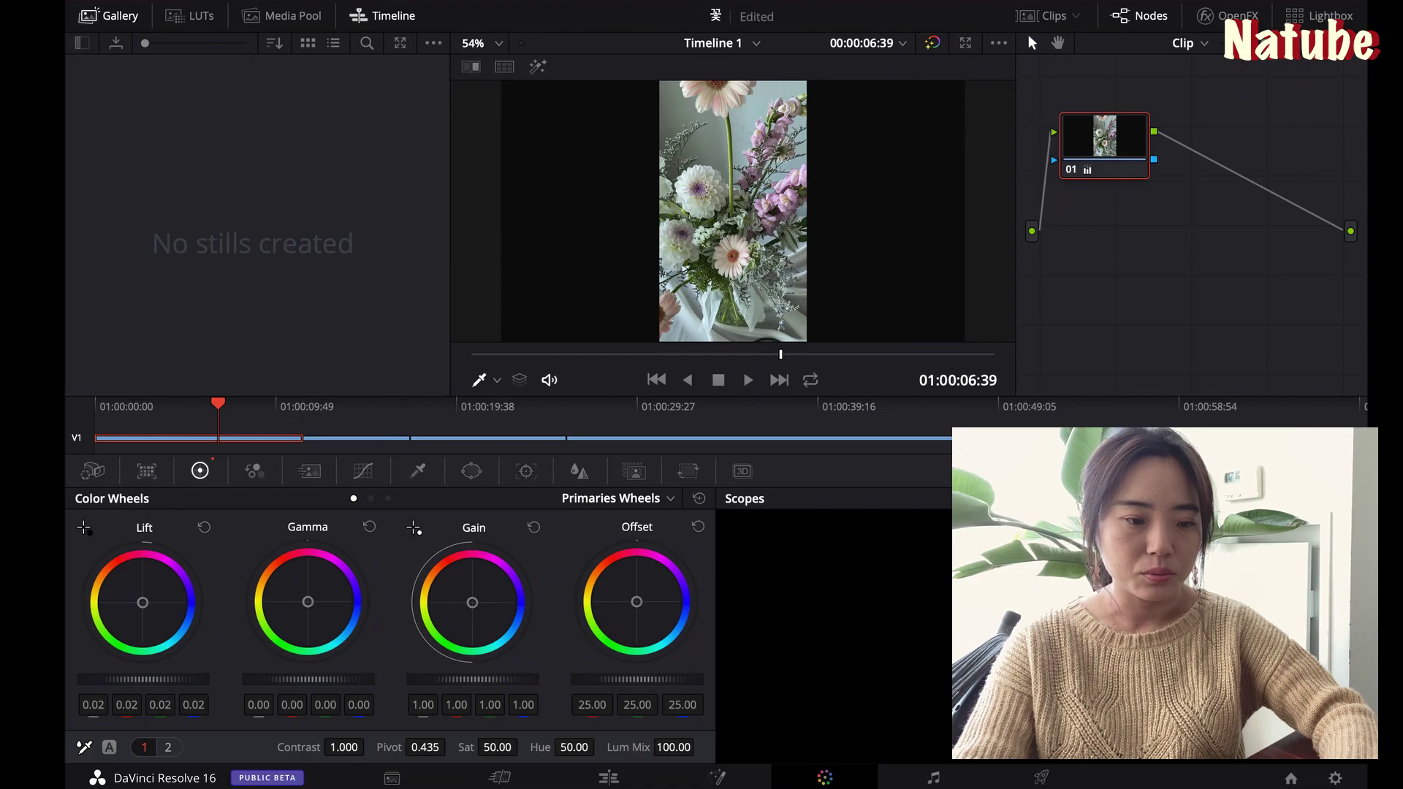
left_click_drag(314, 679, 393, 687)
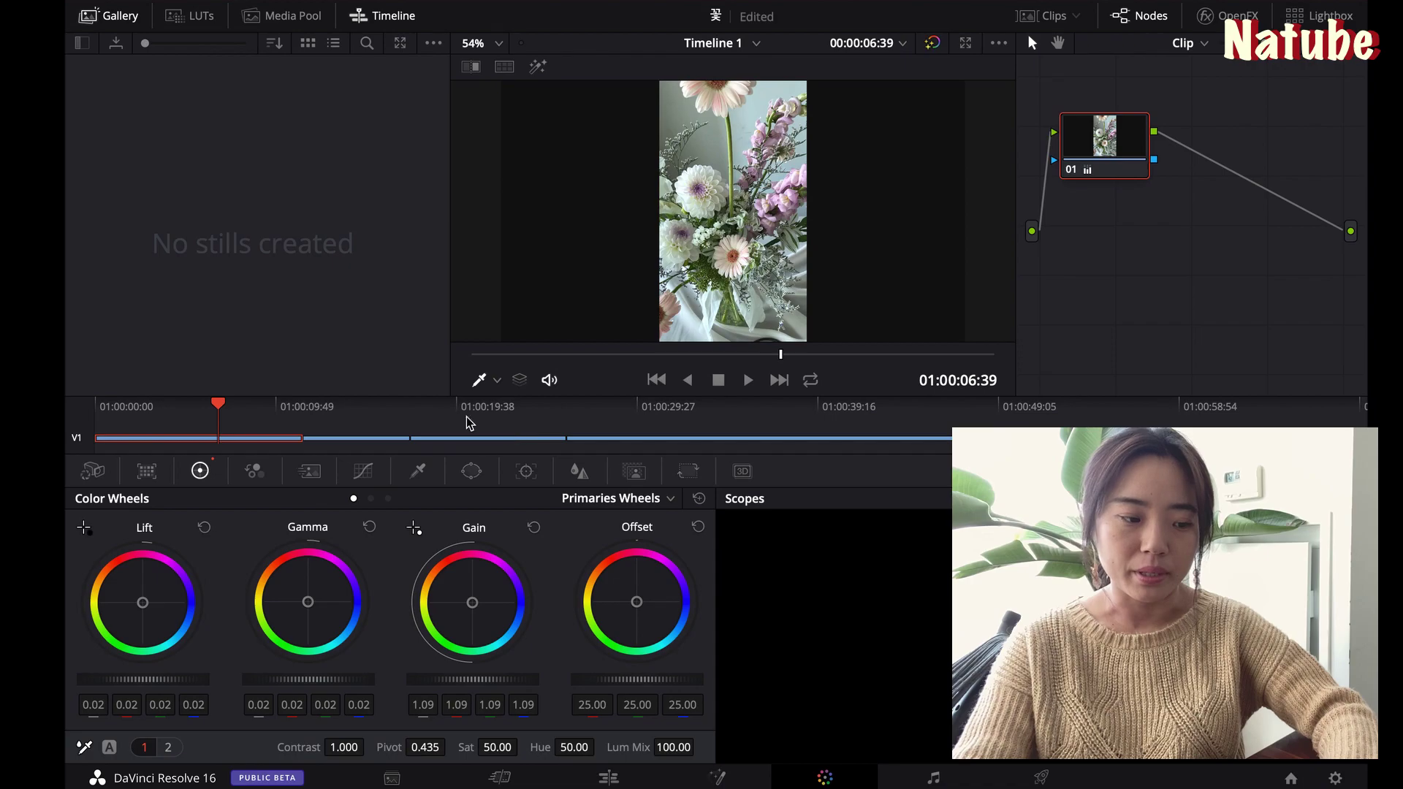
Brighten the fourth clip, with the orange flowers, by setting its gamma to 0.02 and gain to 1.12
left_click(358, 413)
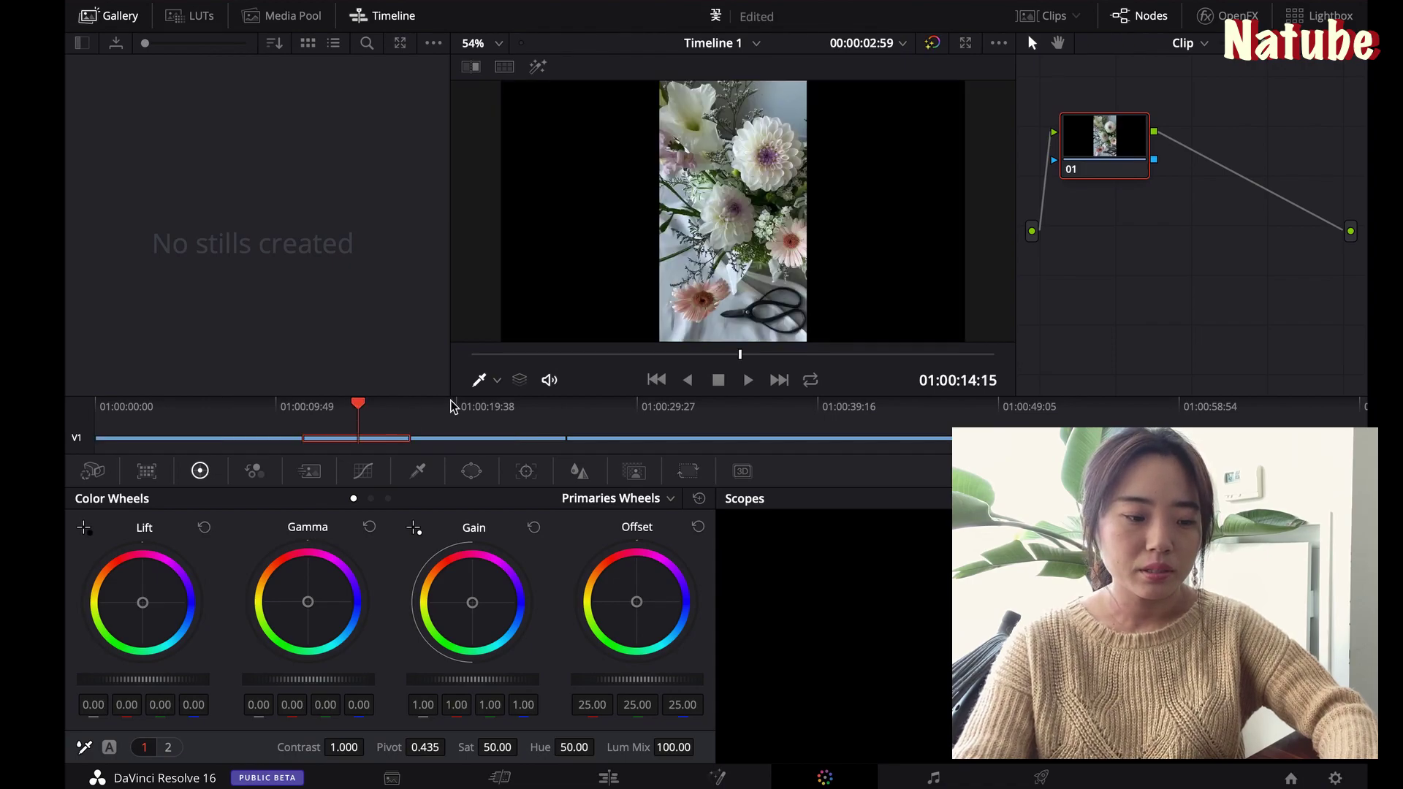
left_click(479, 410)
left_click(663, 409)
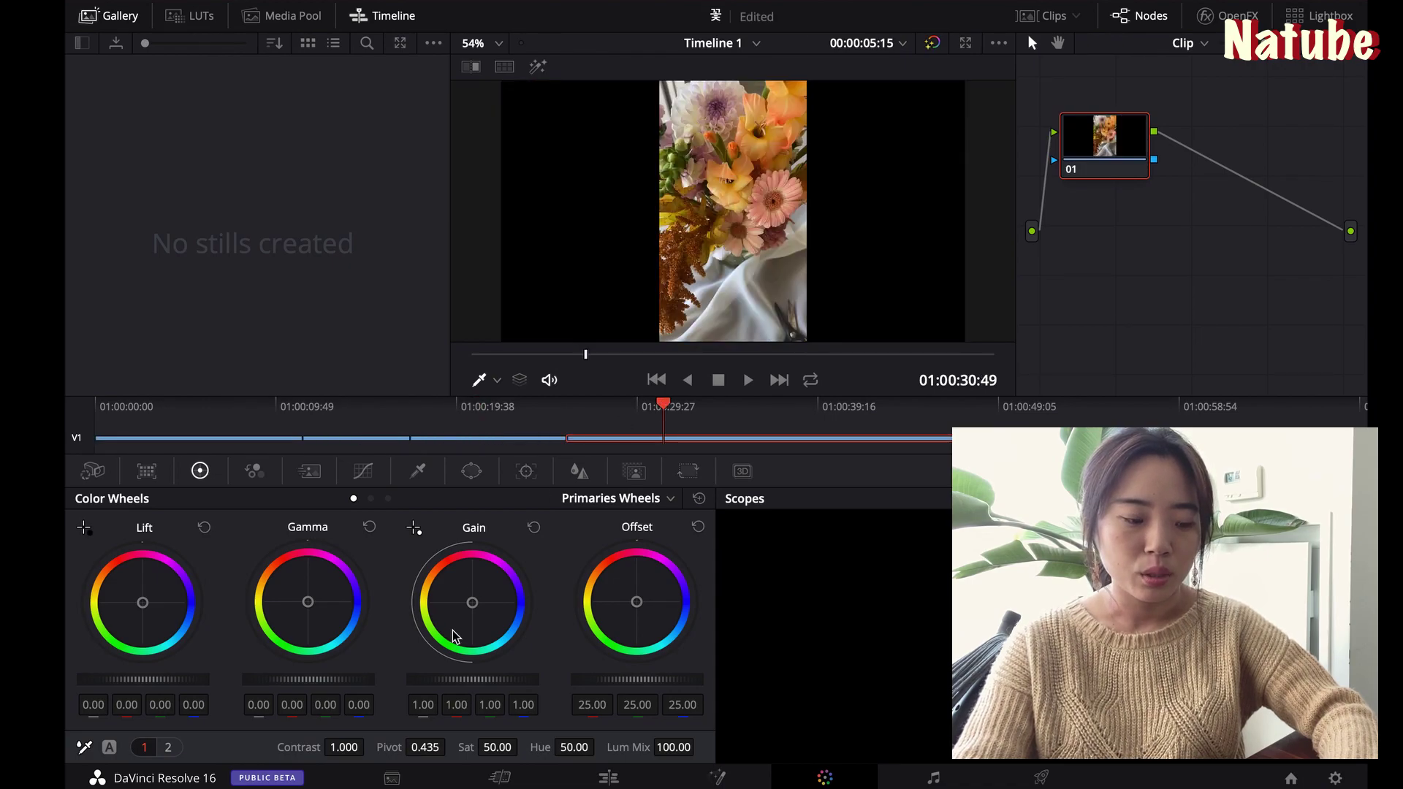
left_click_drag(306, 684, 321, 683)
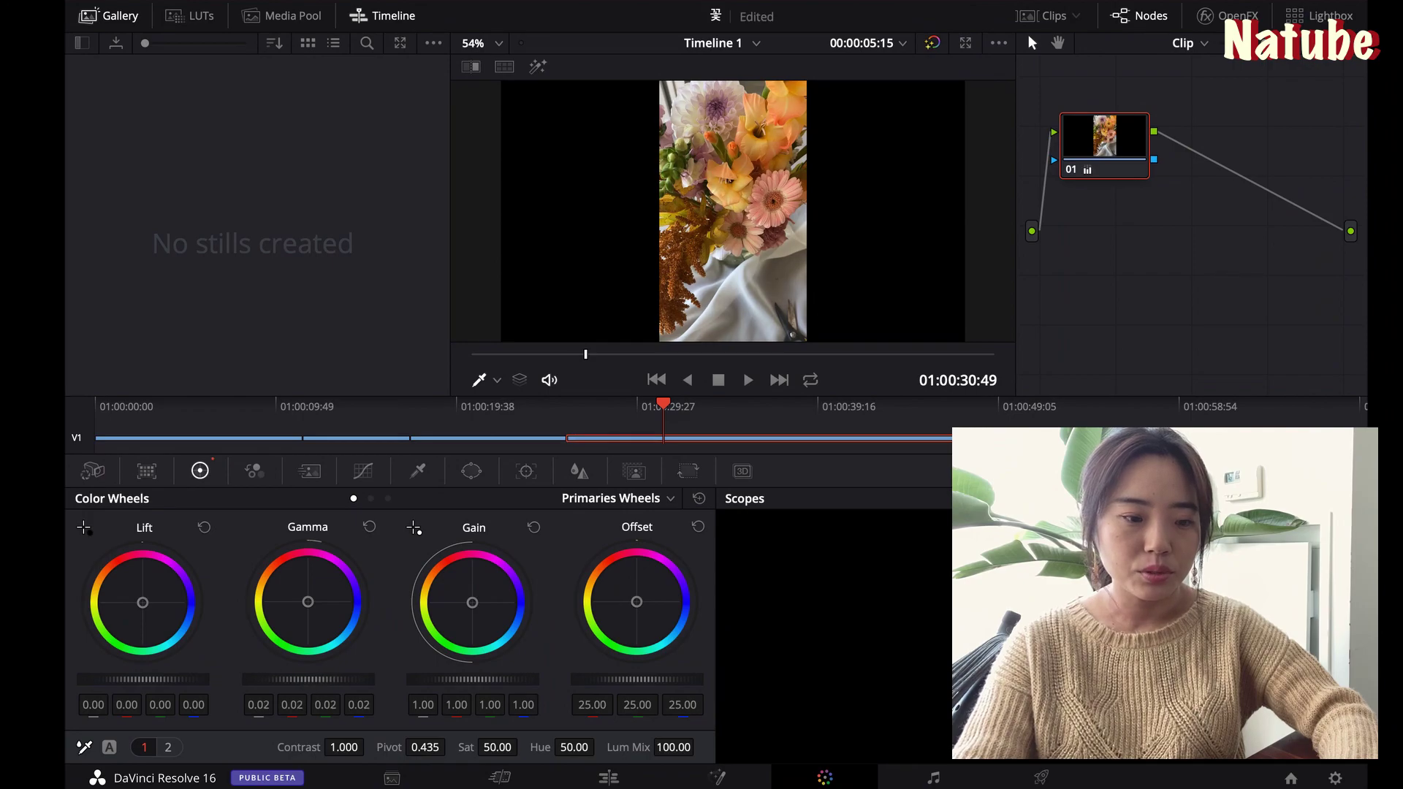
left_click_drag(467, 679, 493, 679)
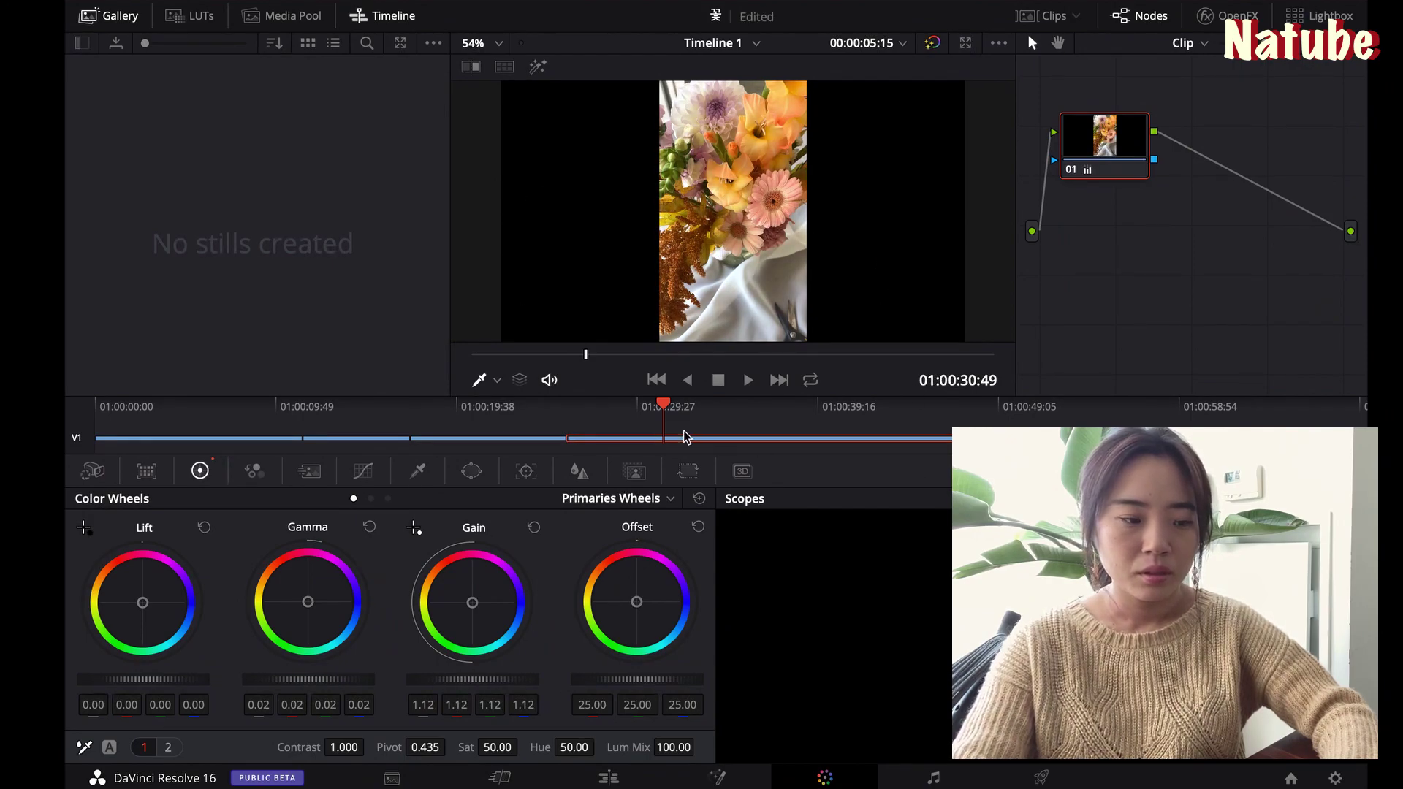
Return to the Cut page, play the timeline from its start and split the first clip at about 01:00:02:47
left_click(523, 778)
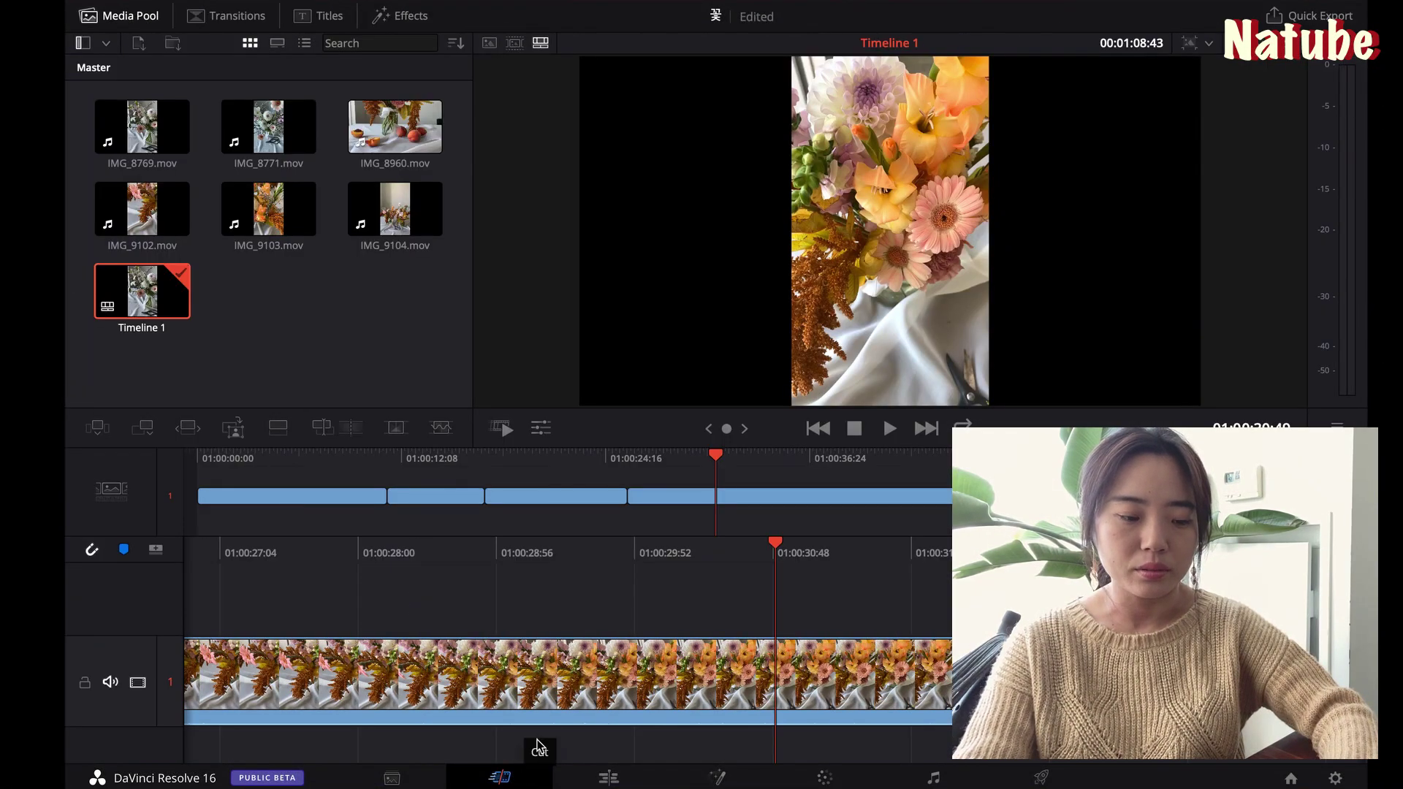
scroll(537, 747, "up", 10)
scroll(537, 747, "up", 15)
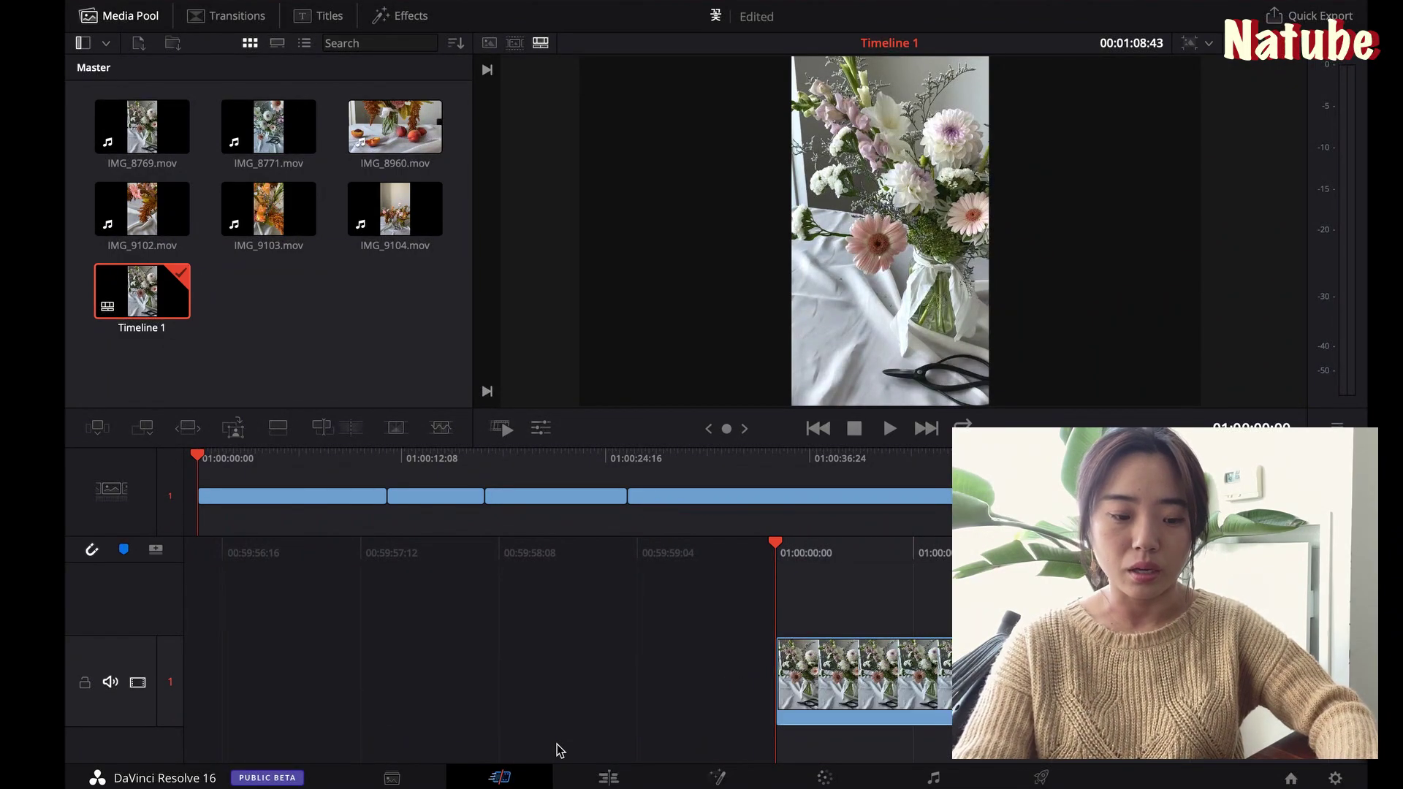
key("space")
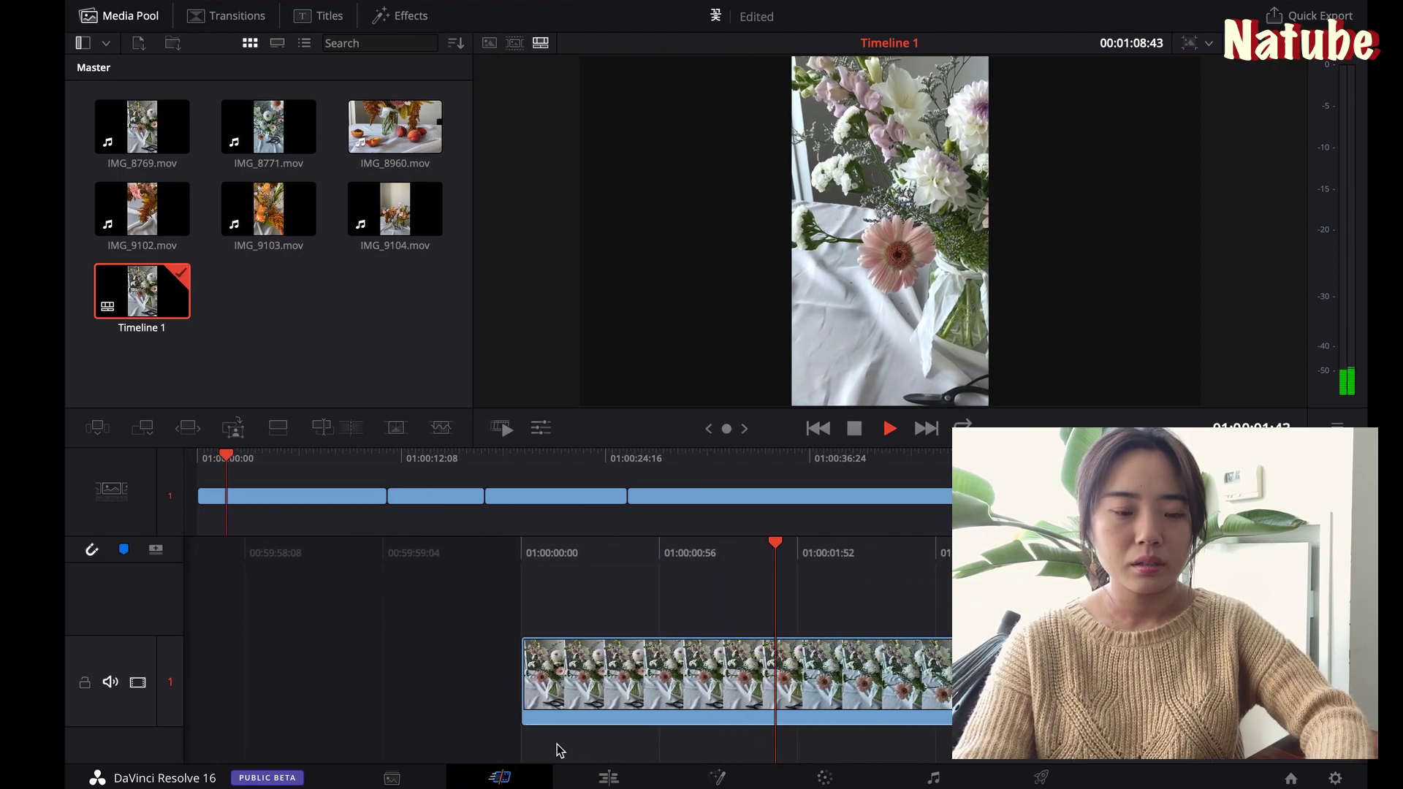
key("space")
key("Home")
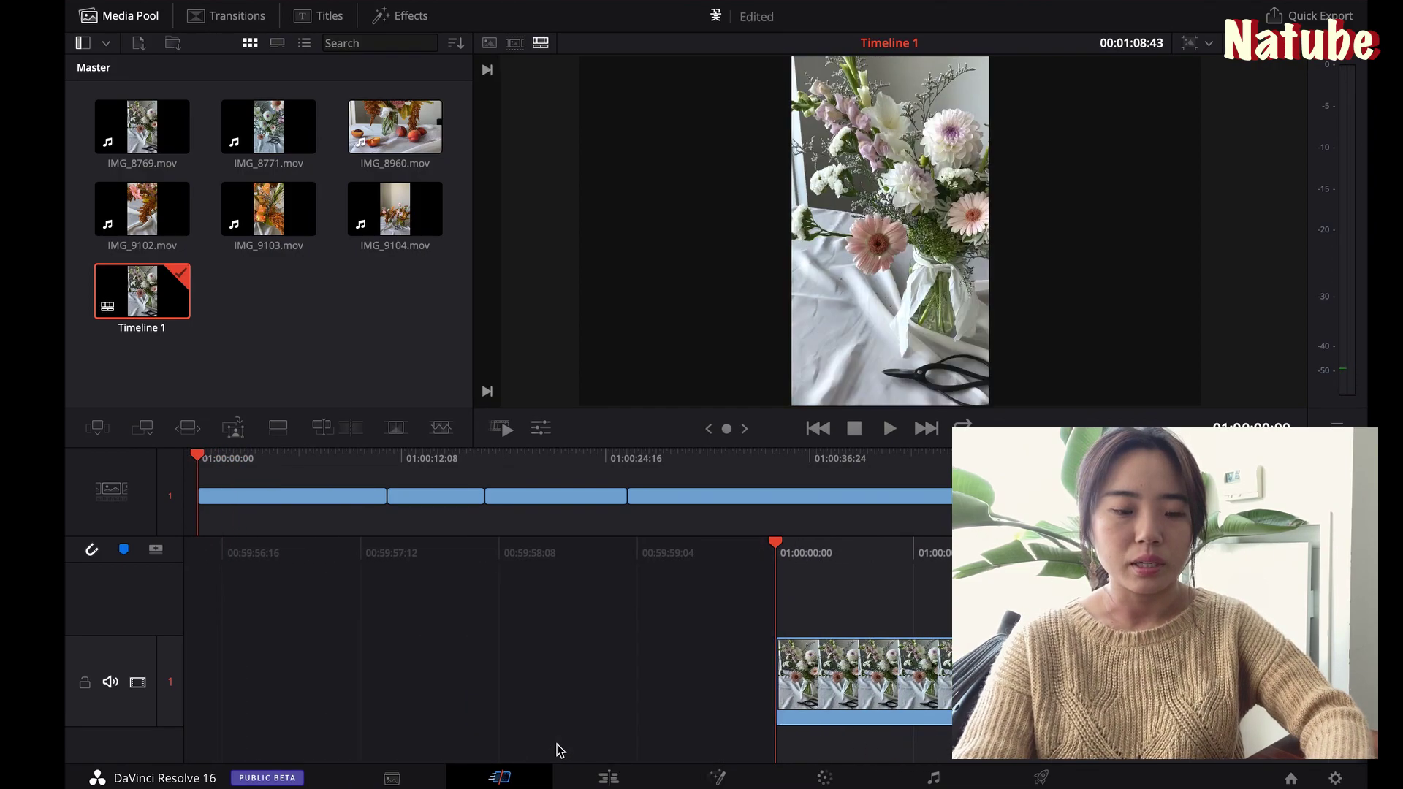
key("space")
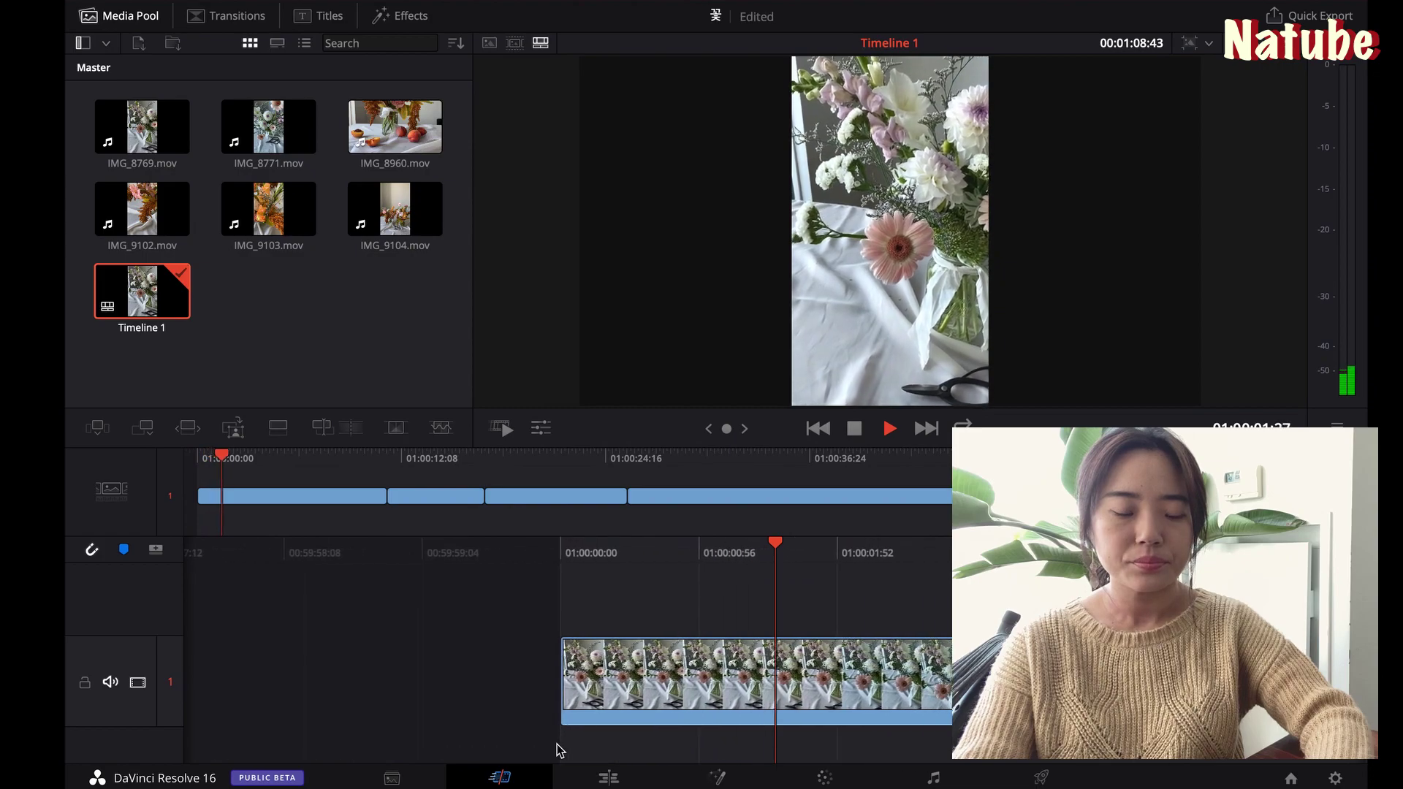
key("space")
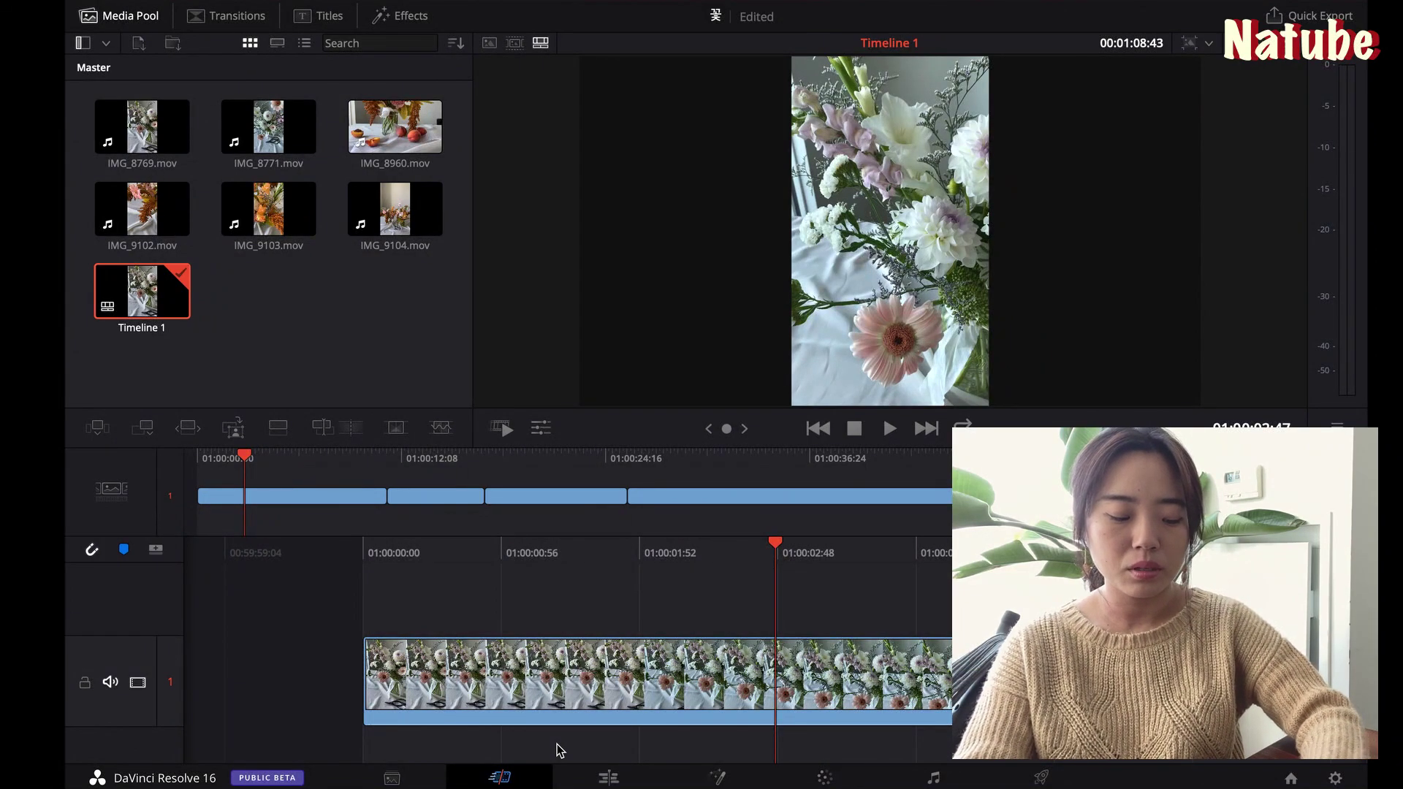
key("ctrl+b")
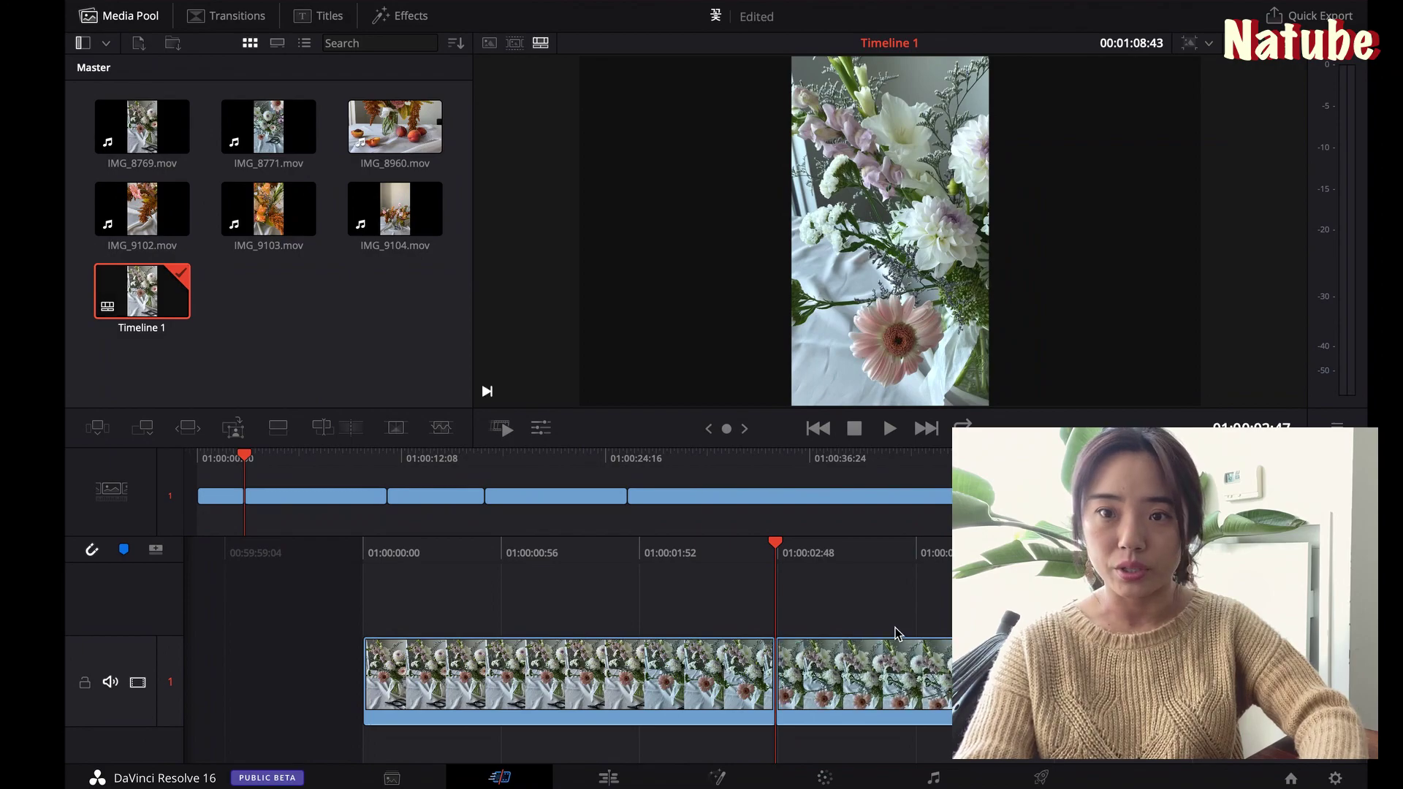
Play on from the first cut and split the clip again at about 01:00:05:36
key("space")
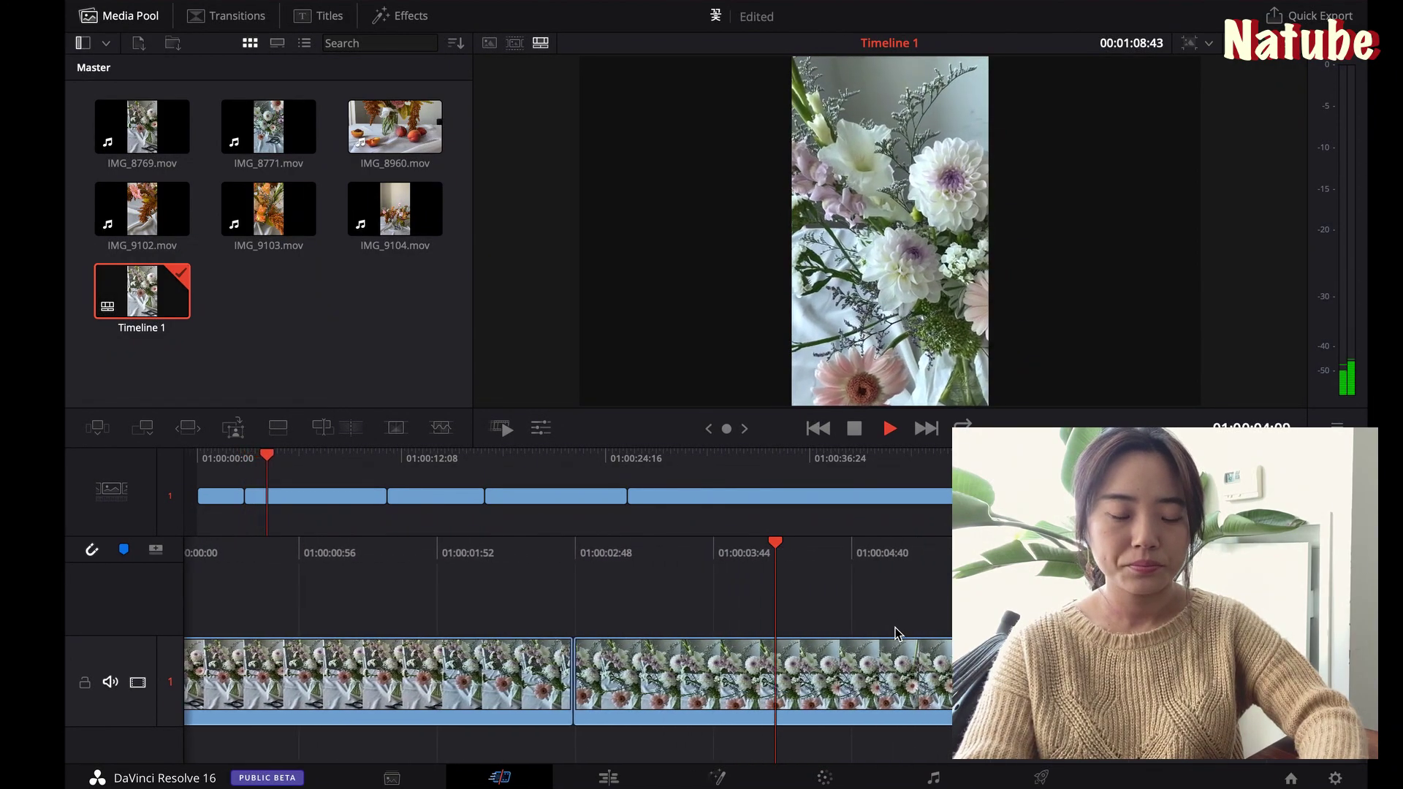
key("space")
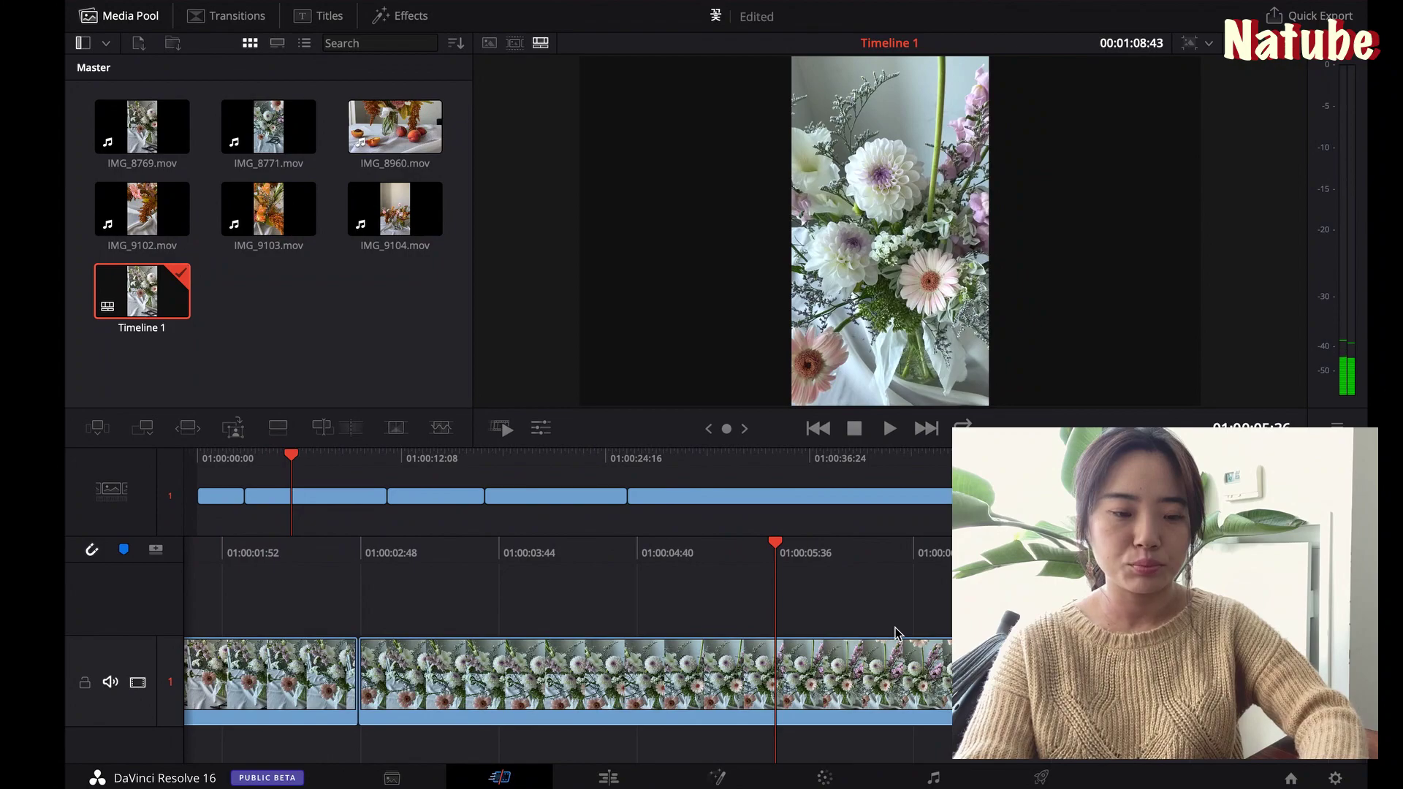
key("ctrl+b")
Review the section between the two cuts and delete it from the timeline
key("Up")
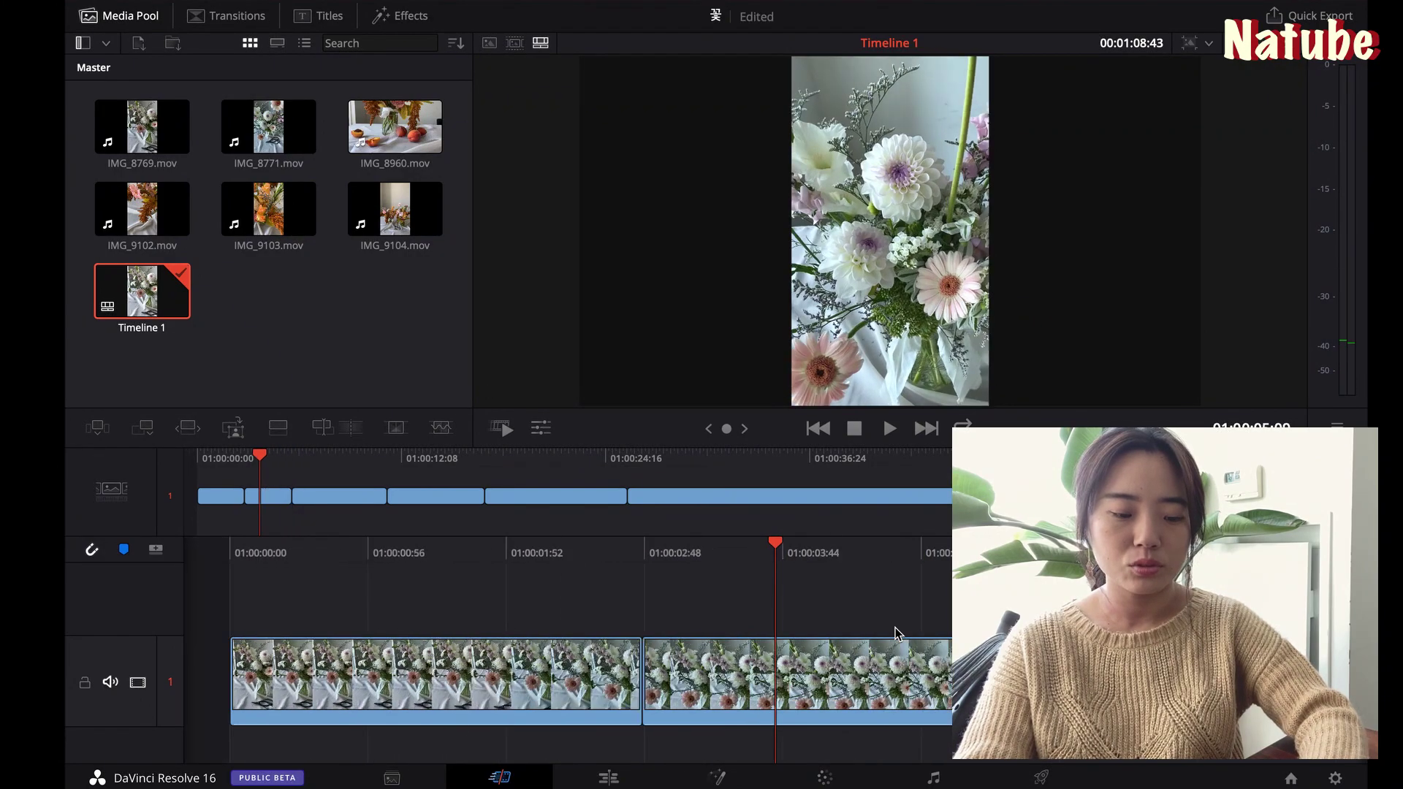
key("space")
key("space")
left_click(873, 679)
key("Delete")
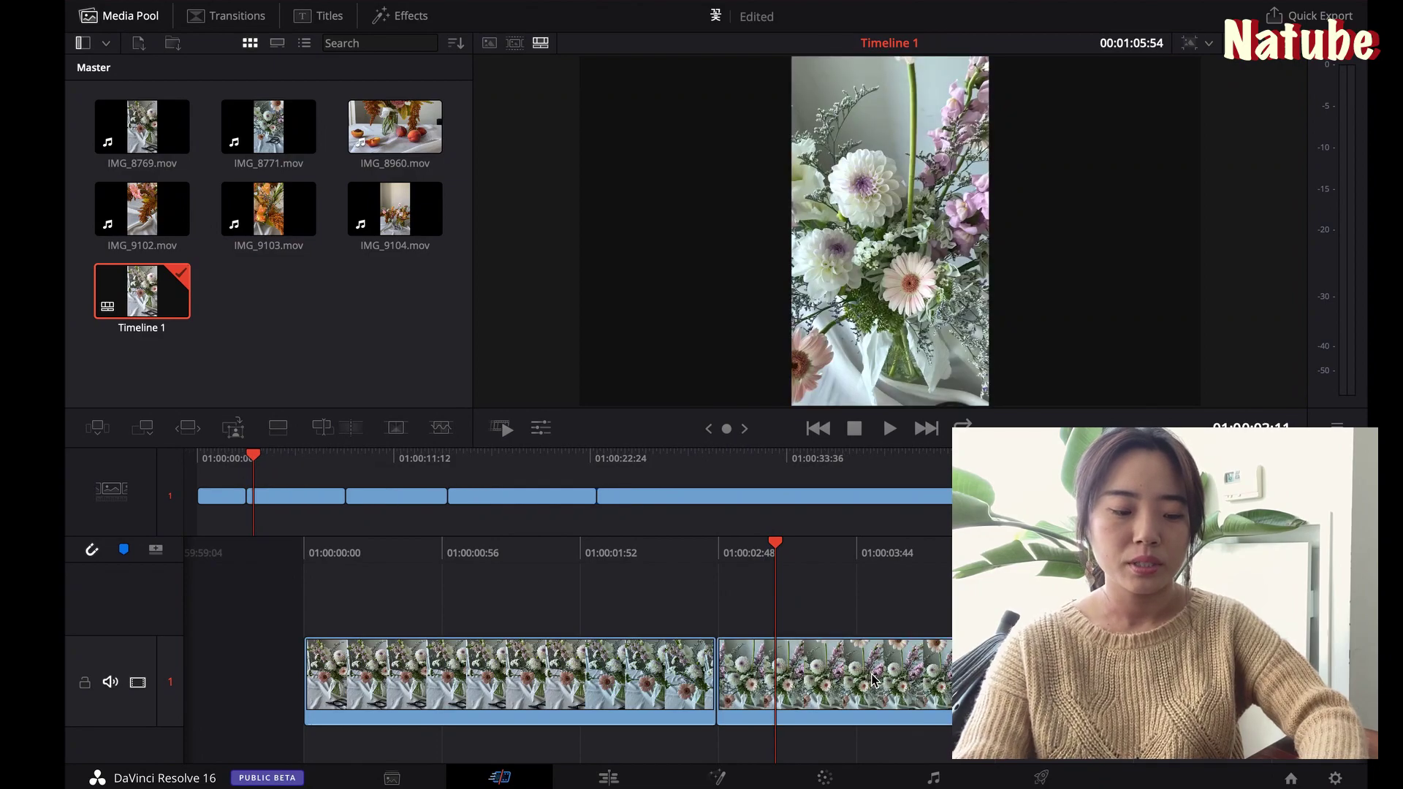
Play the timeline from its start and split the second clip at about 01:00:06:10
key("Home")
key("space")
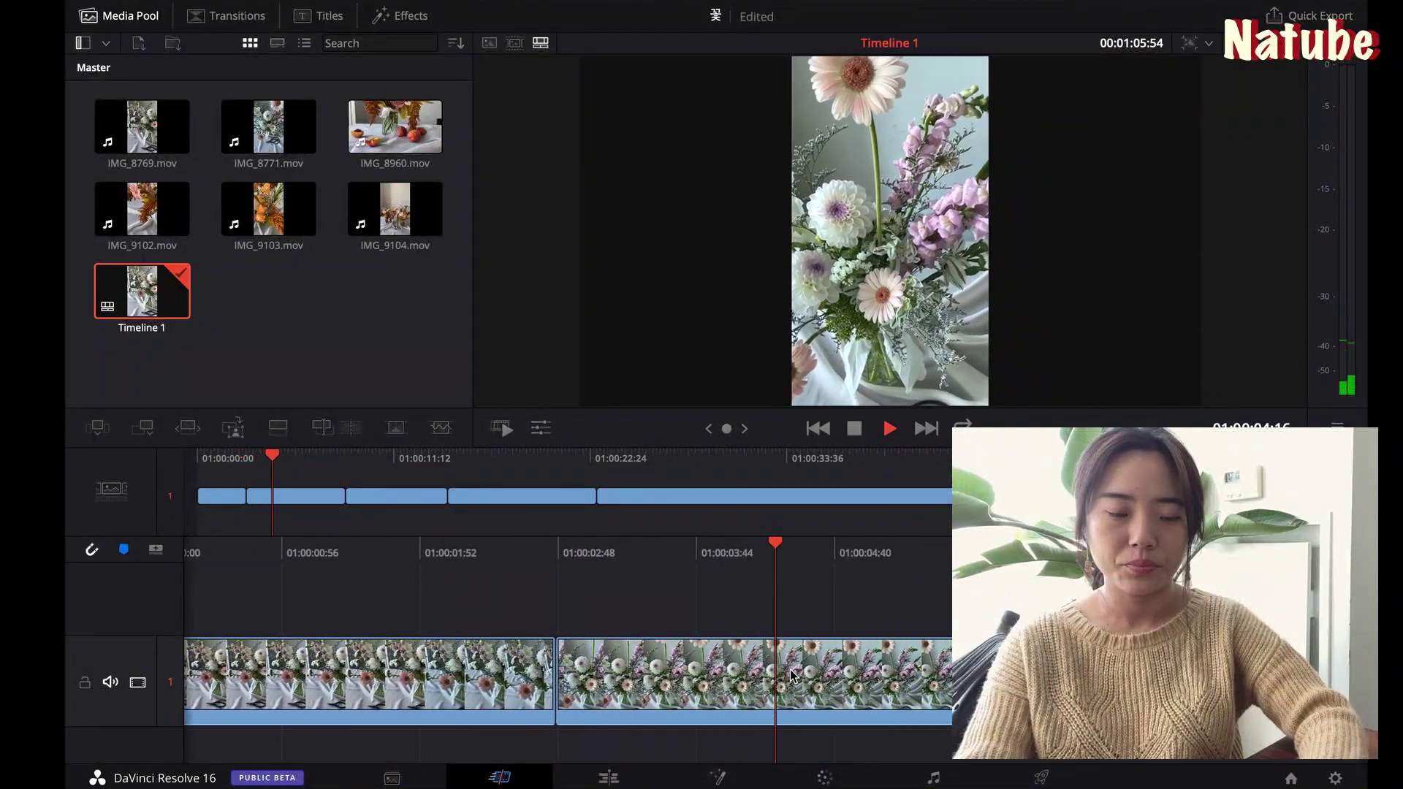
key("space")
key("ctrl+b")
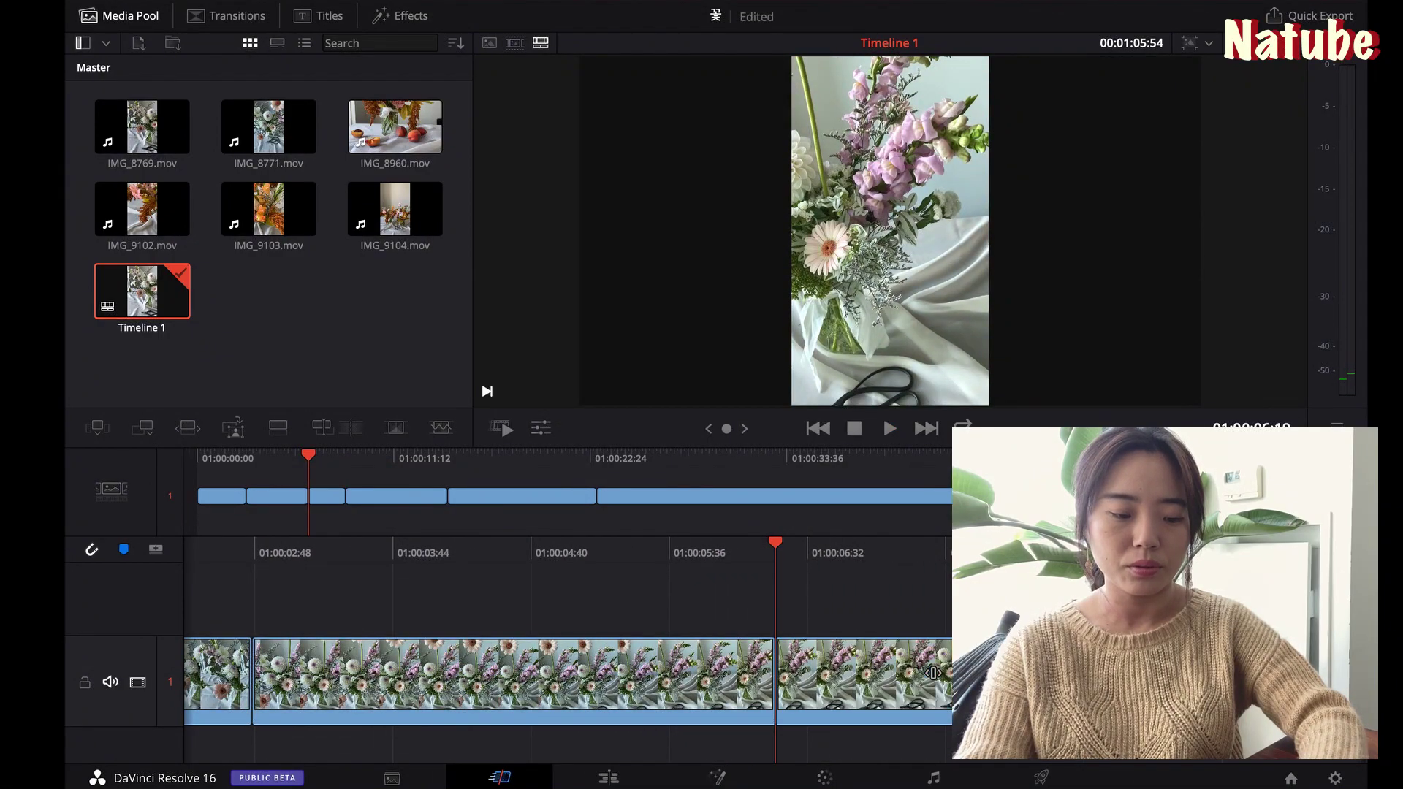
Review the footage after the 01:00:06:10 cut and delete the leftover section up to the next clip
key("space")
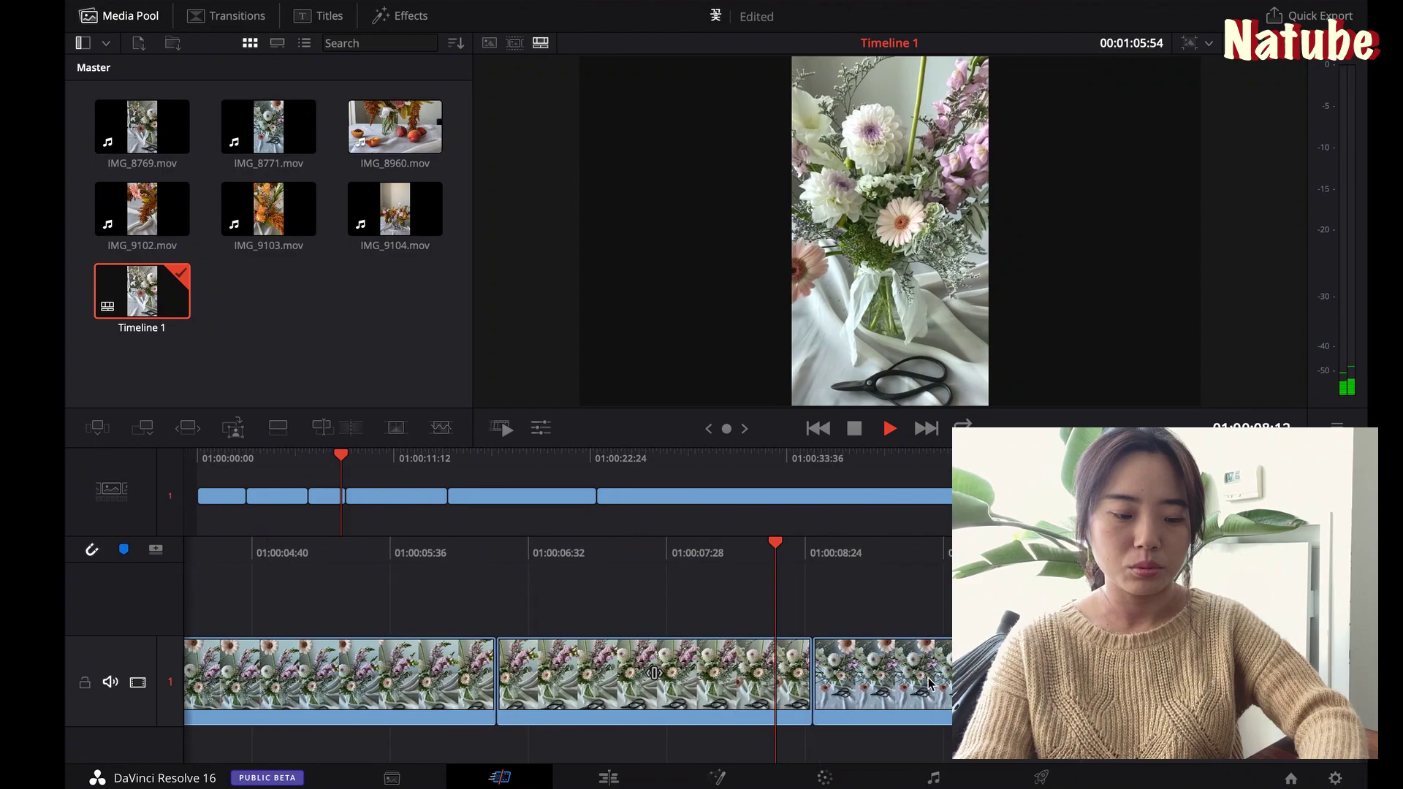
key("space")
key("ctrl+b")
left_click(621, 673)
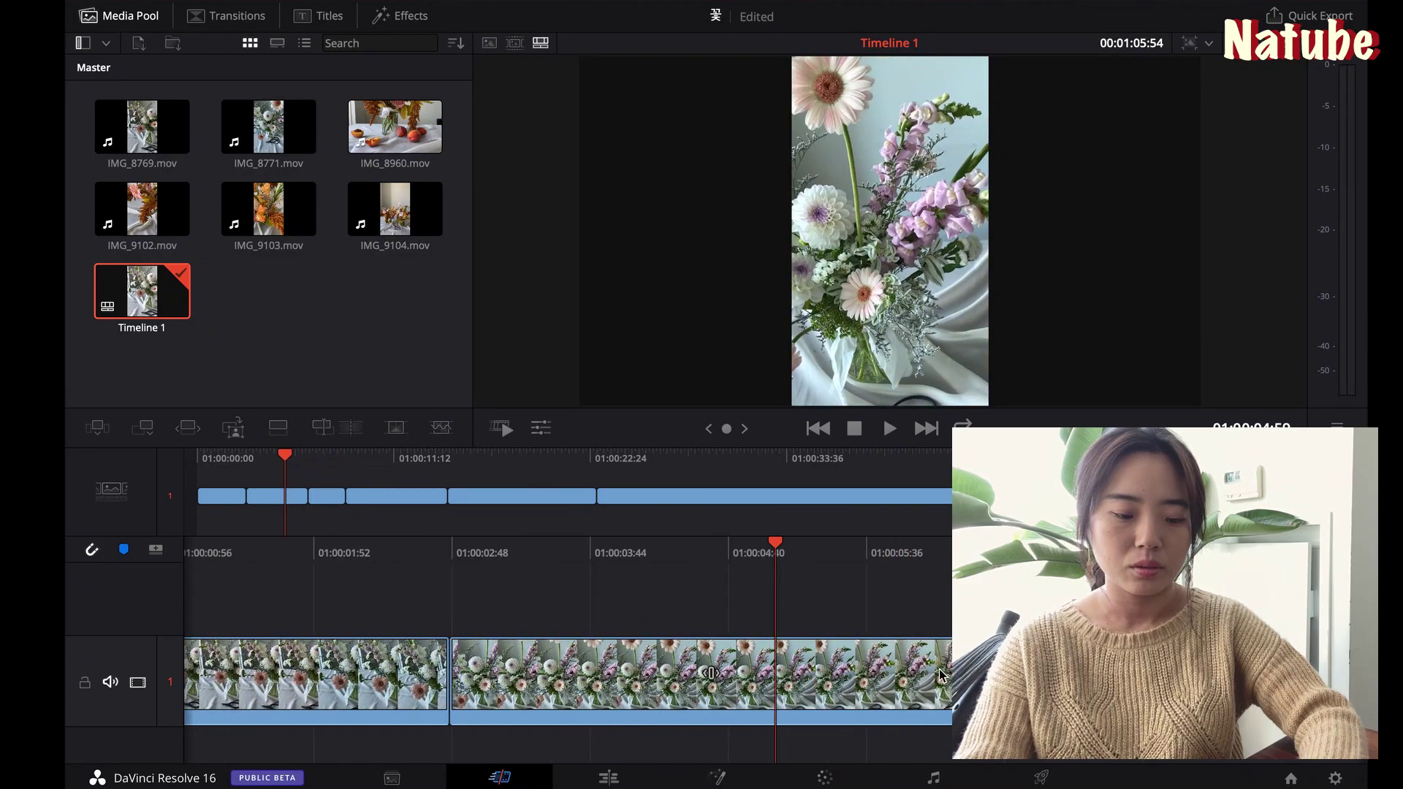
key("BackSpace")
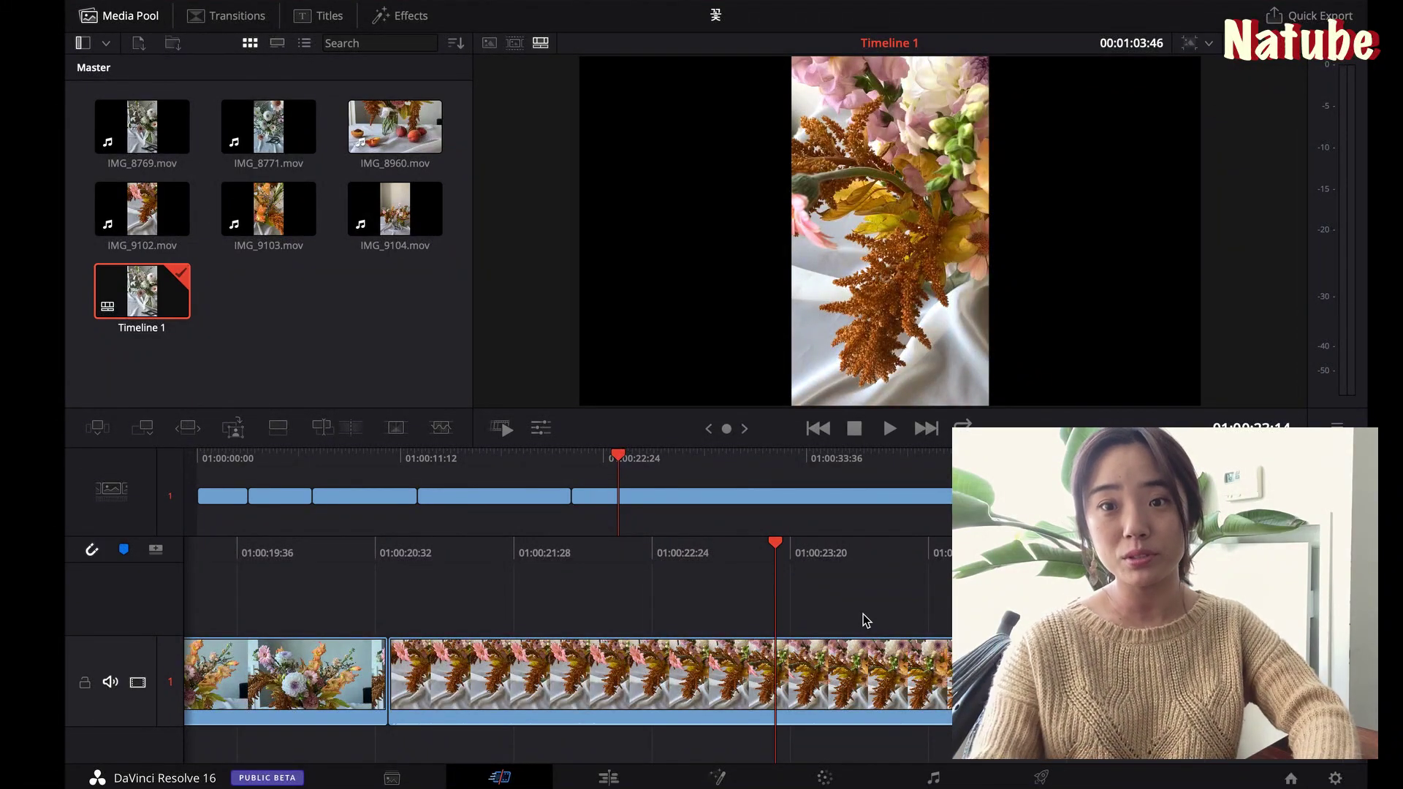
Split the close-up flower footage at 01:00:23:14 and again at about 25, 29 and 32 seconds into the timeline
key("ctrl+b")
key("shift+Right")
key("shift+Right")
key("ctrl+b")
key("shift+Right")
key("shift+Right")
key("shift+Right")
key("shift+Right")
key("ctrl+b")
key("shift+Right")
key("shift+Right")
key("shift+Right")
key("ctrl+b")
Split the footage further at about 38 seconds, at 01:00:42:48 and at about 01:00:41:30
key("shift+Right")
key("shift+Right")
key("shift+Right")
key("shift+Right")
key("shift+Right")
key("ctrl+b")
key("shift+Right")
key("shift+Right")
key("shift+Right")
key("shift+Right")
key("shift+Right")
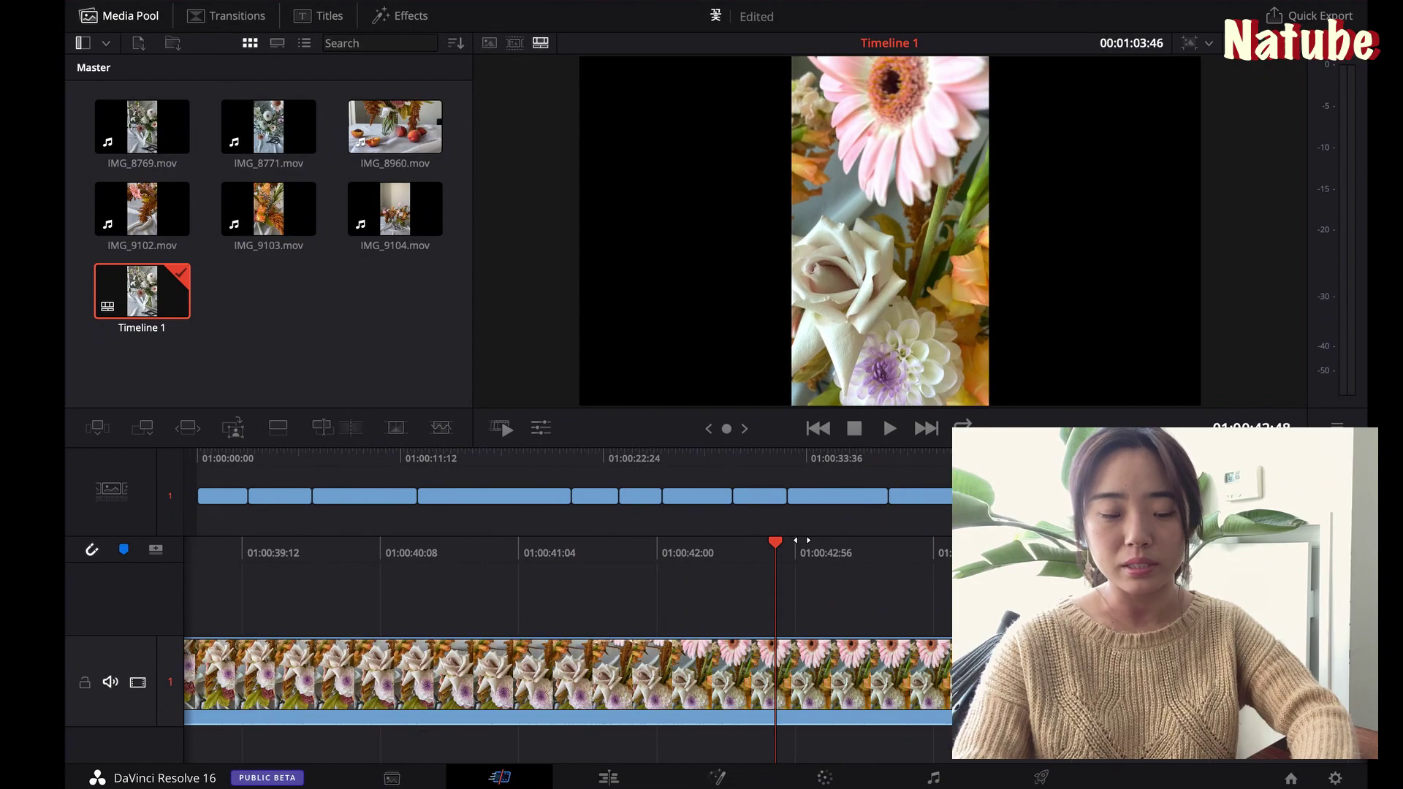
key("ctrl+b")
key("shift+Left")
key("ctrl+b")
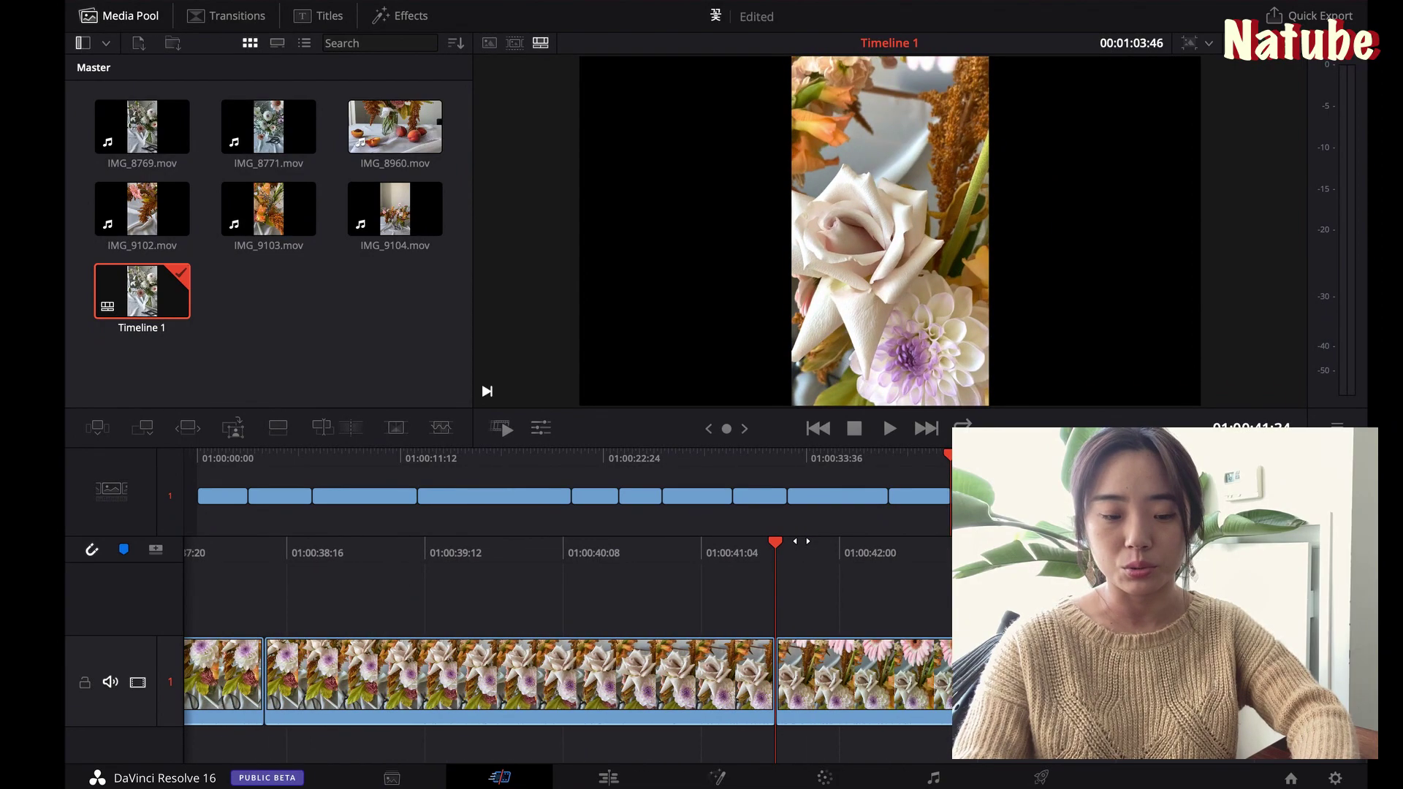
Go back along the timeline and split the footage at about 34 seconds
key("shift+Left")
key("shift+Left")
key("shift+Left")
key("shift+Left")
key("shift+Left")
key("shift+Left")
key("shift+Left")
key("ctrl+b")
Split the footage with the pink and orange flowers at about 01:00:44:35 and 01:00:47:12
key("shift+Right")
key("shift+Right")
key("shift+Right")
key("shift+Right")
key("shift+Right")
key("shift+Right")
key("shift+Right")
key("shift+Right")
key("shift+Right")
key("shift+Right")
key("shift+Right")
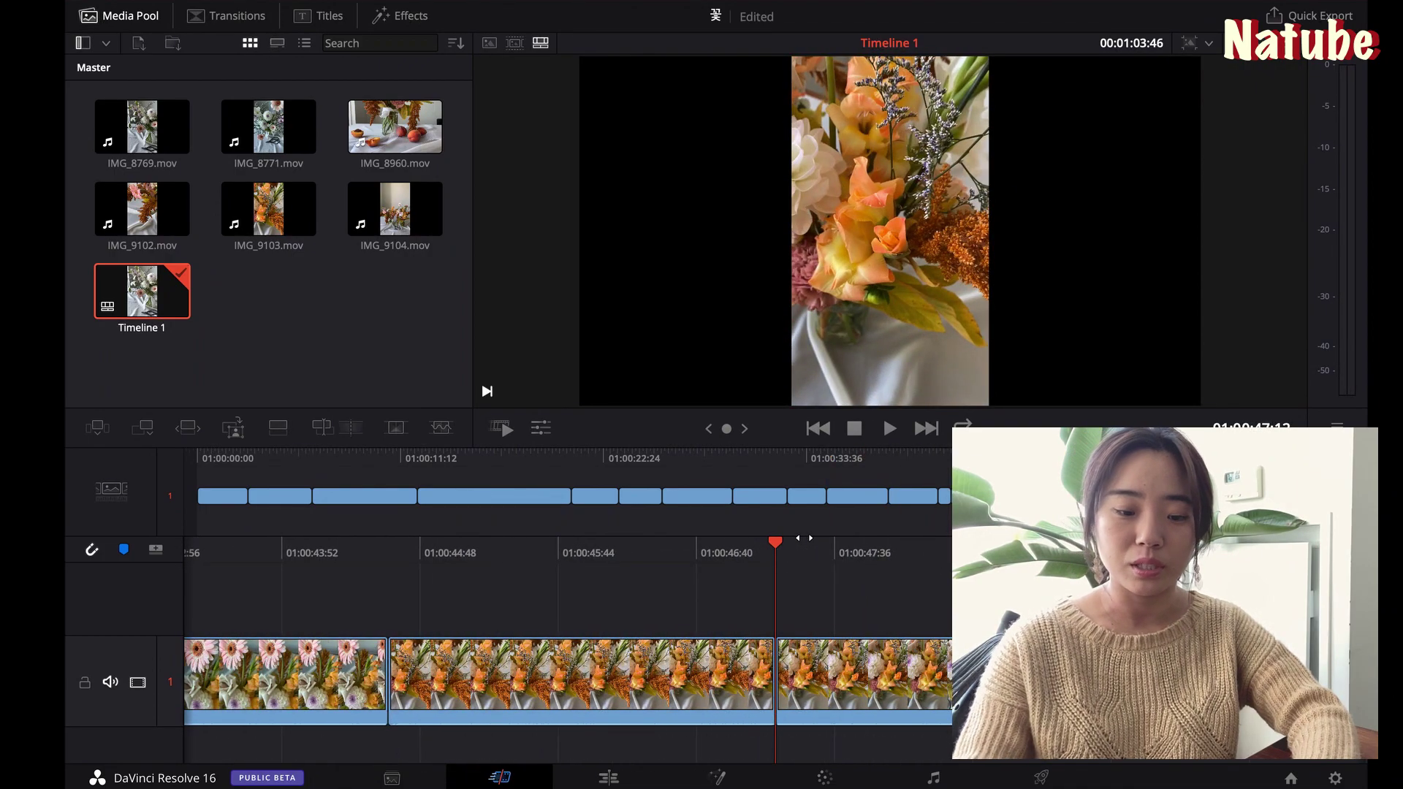
Split the remaining footage at about 51 seconds and at about 01:00:54:31
key("shift+Right")
key("shift+Right")
key("shift+Right")
key("shift+Right")
key("ctrl+b")
key("shift+Right")
key("shift+Right")
key("shift+Right")
key("ctrl+b")
key("shift+Right")
key("shift+Right")
key("shift+Right")
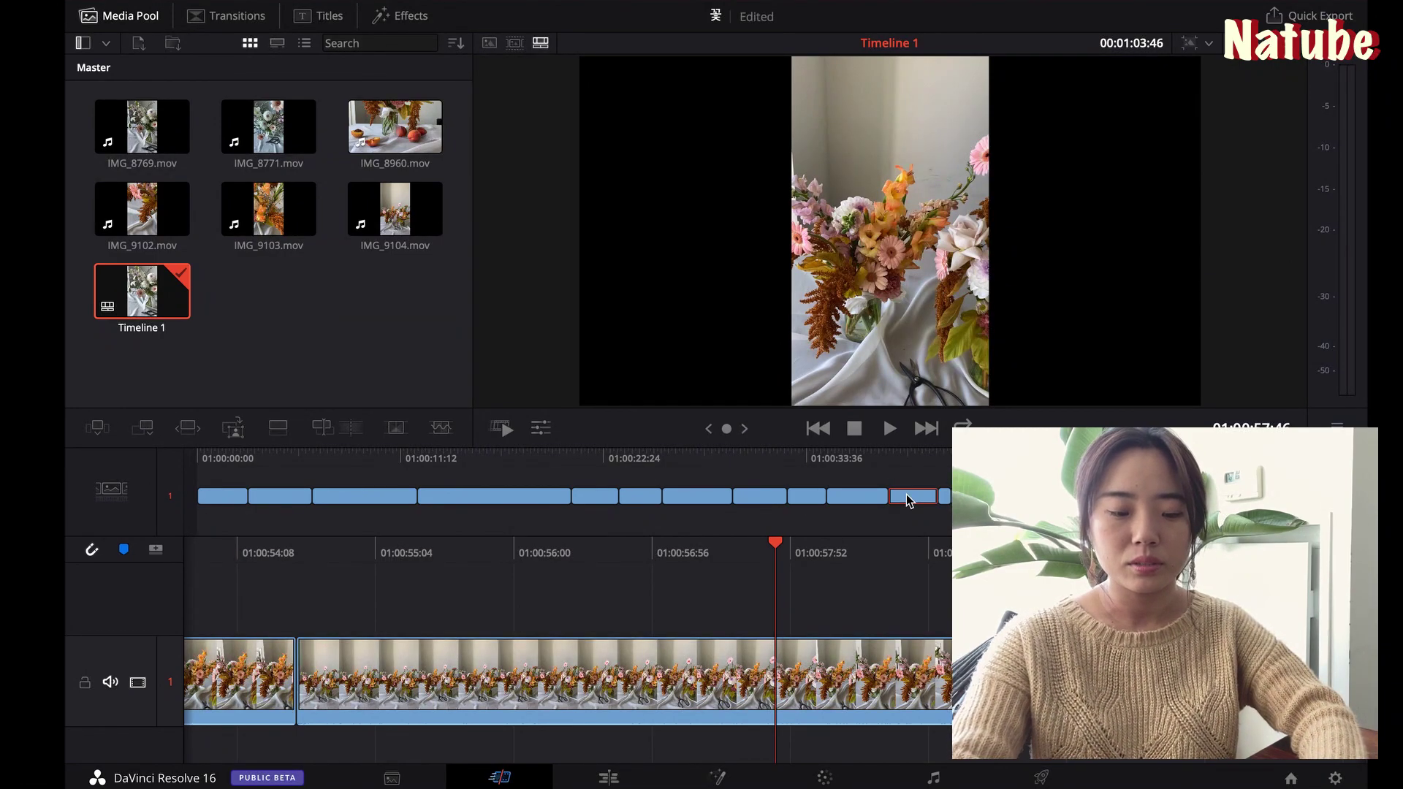
Delete the two short sections starting at about 38 and 32 seconds from the timeline
key("BackSpace")
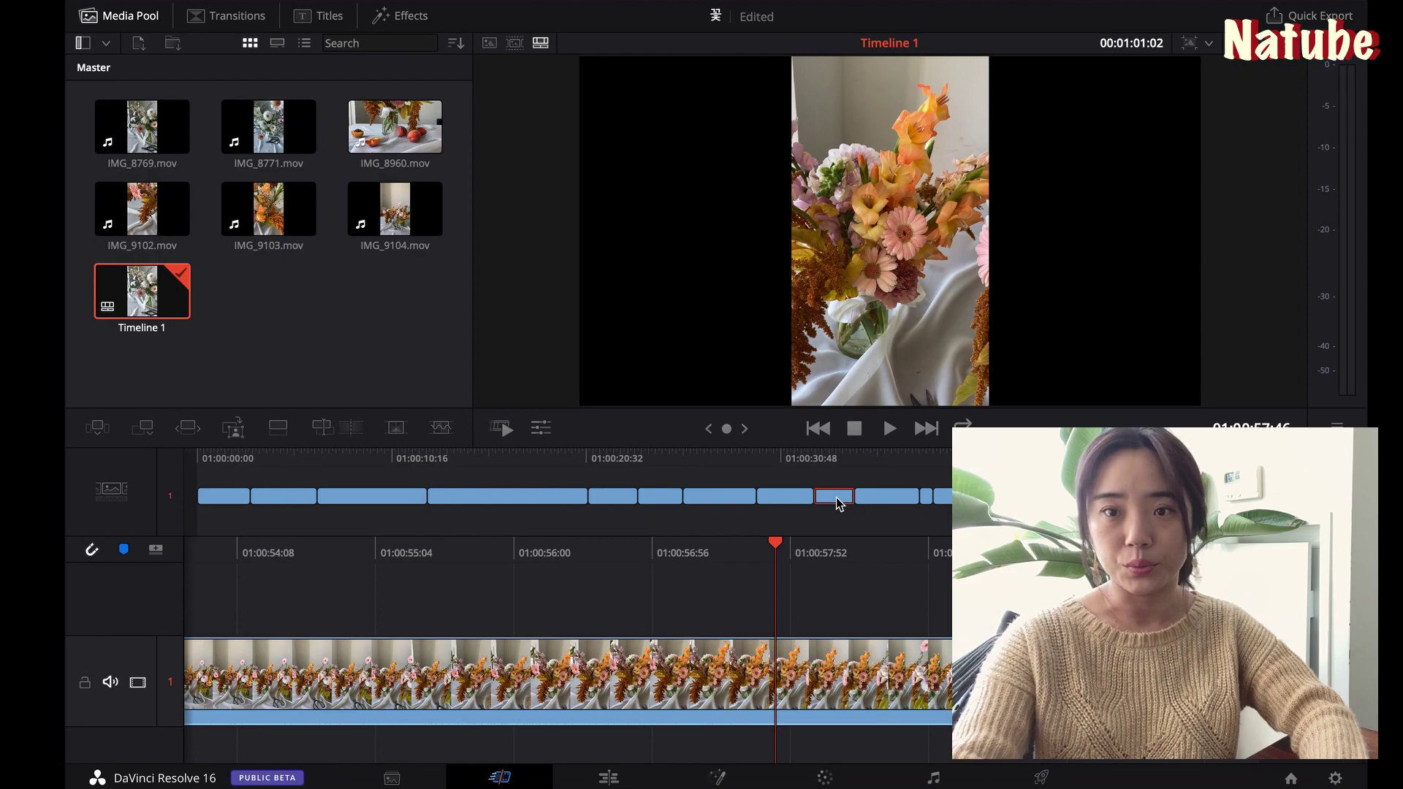
key("BackSpace")
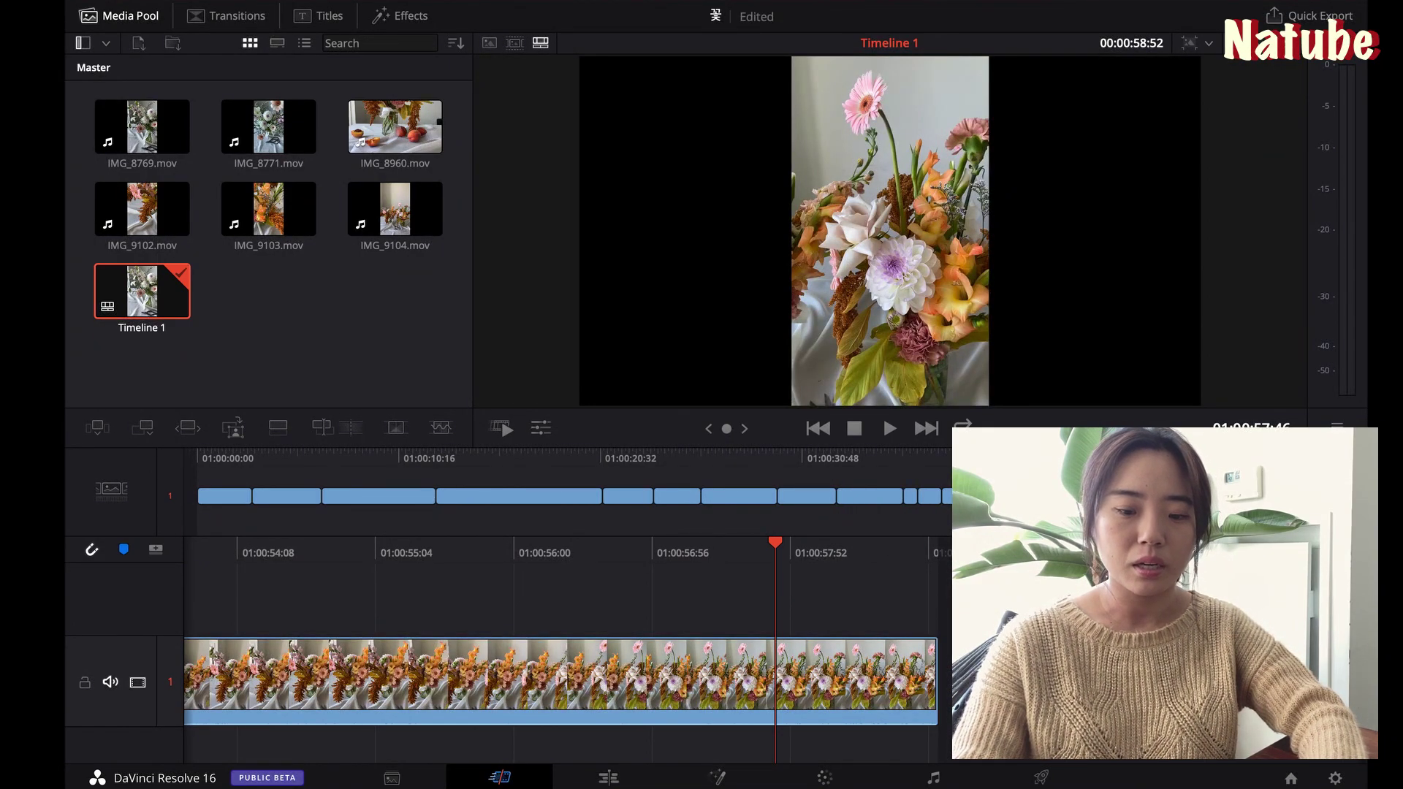
Add a Text title above the first clip at the start of the timeline and play it back
key("Home")
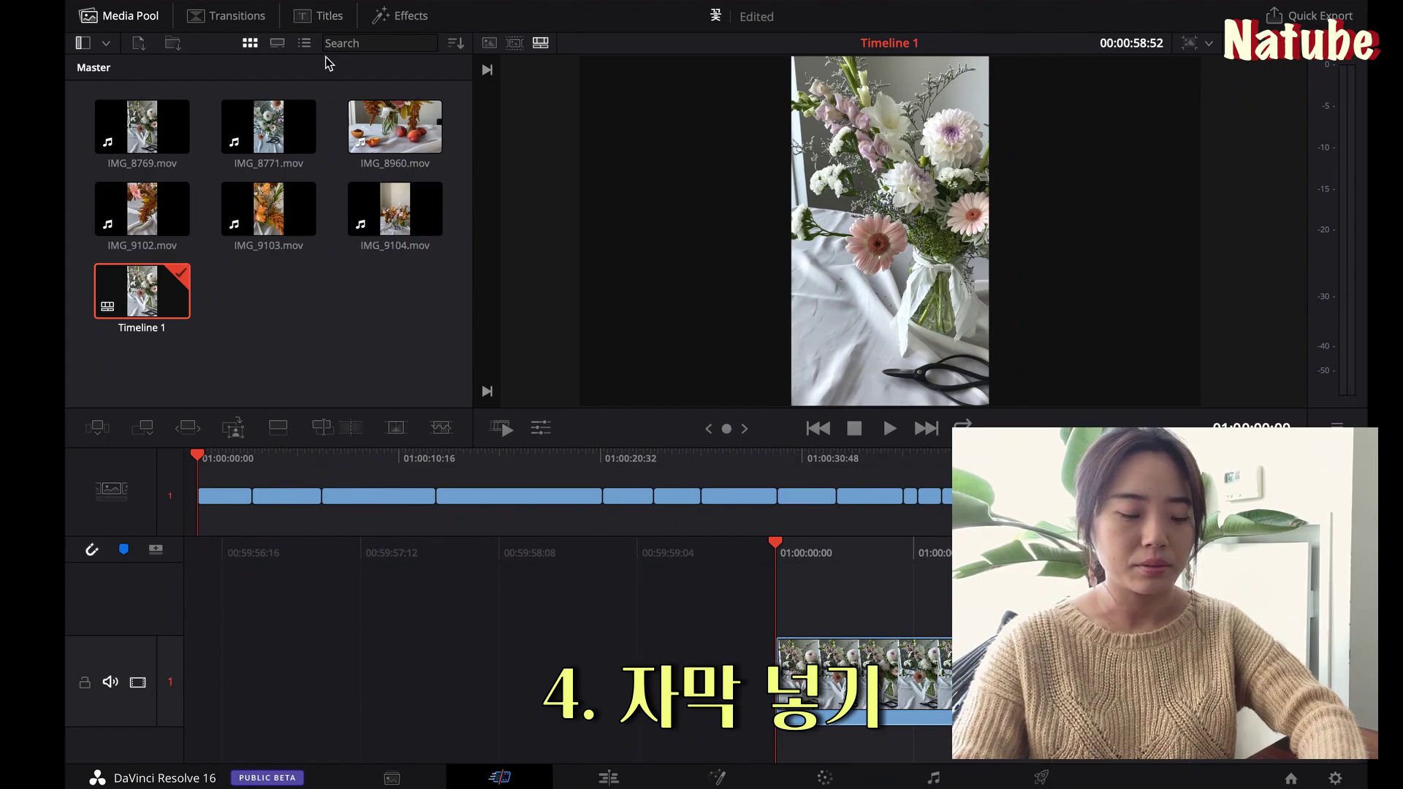
left_click(318, 15)
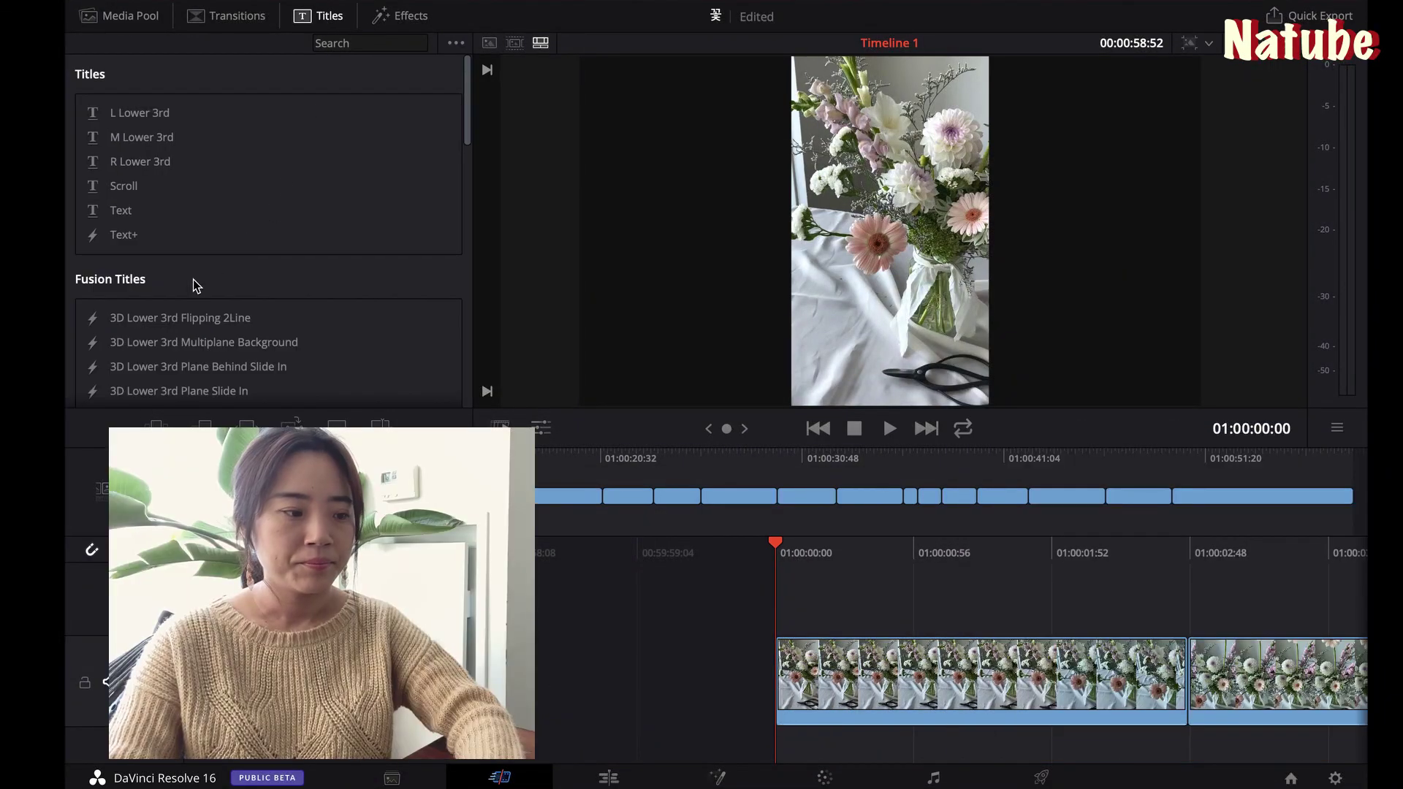
left_click_drag(128, 227, 808, 621)
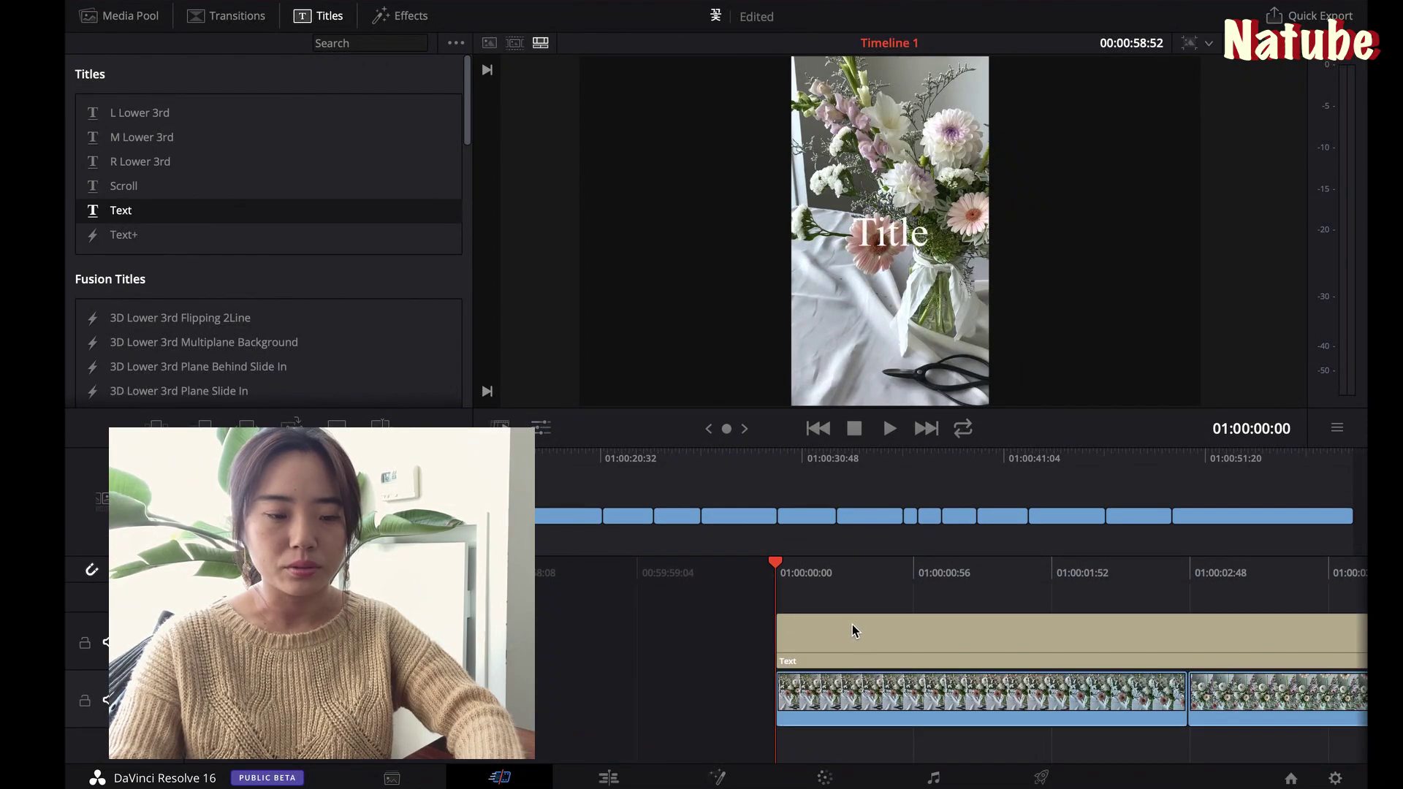
key("space")
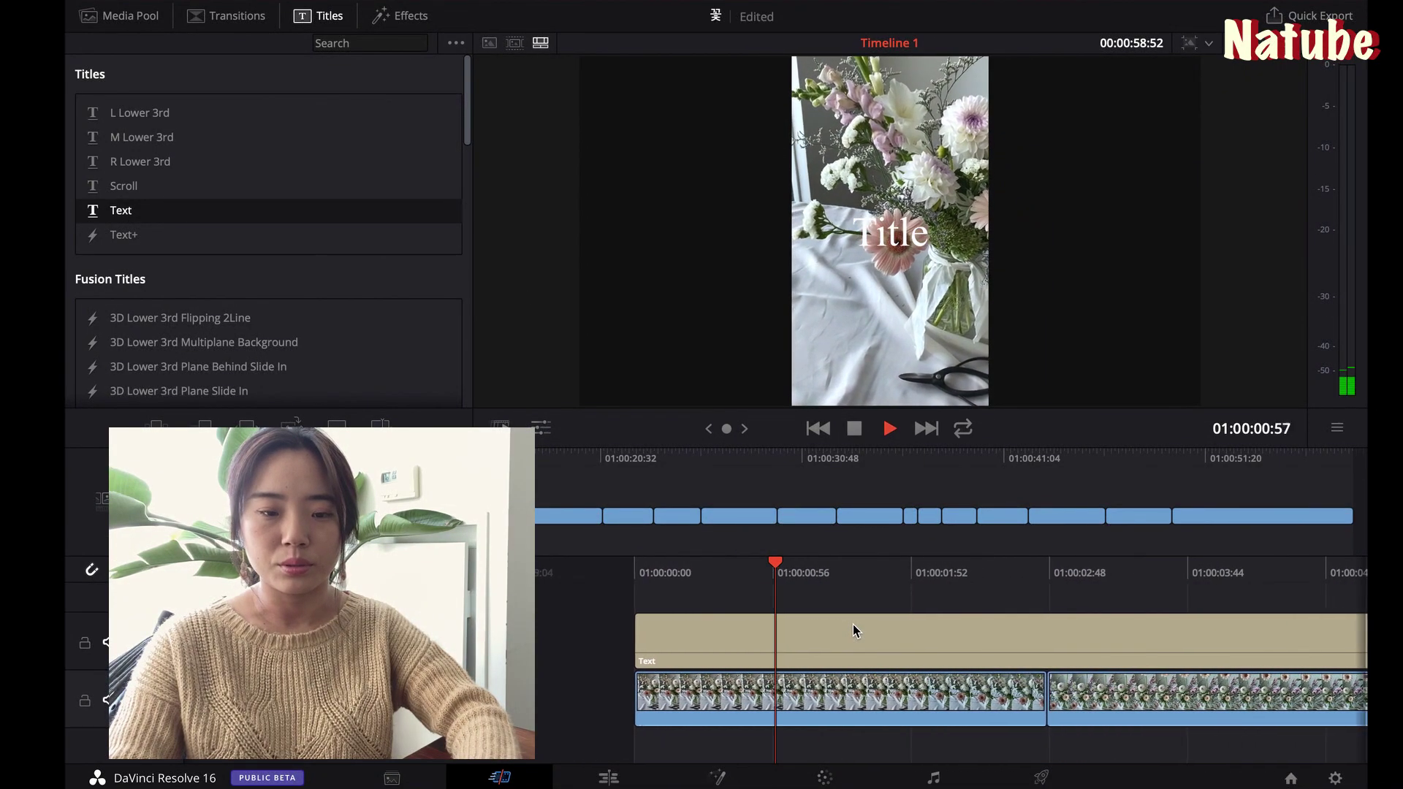
On the Edit page, replace the title's text with "안녕하세요" followed by the speaker's self-introduction
left_click(609, 778)
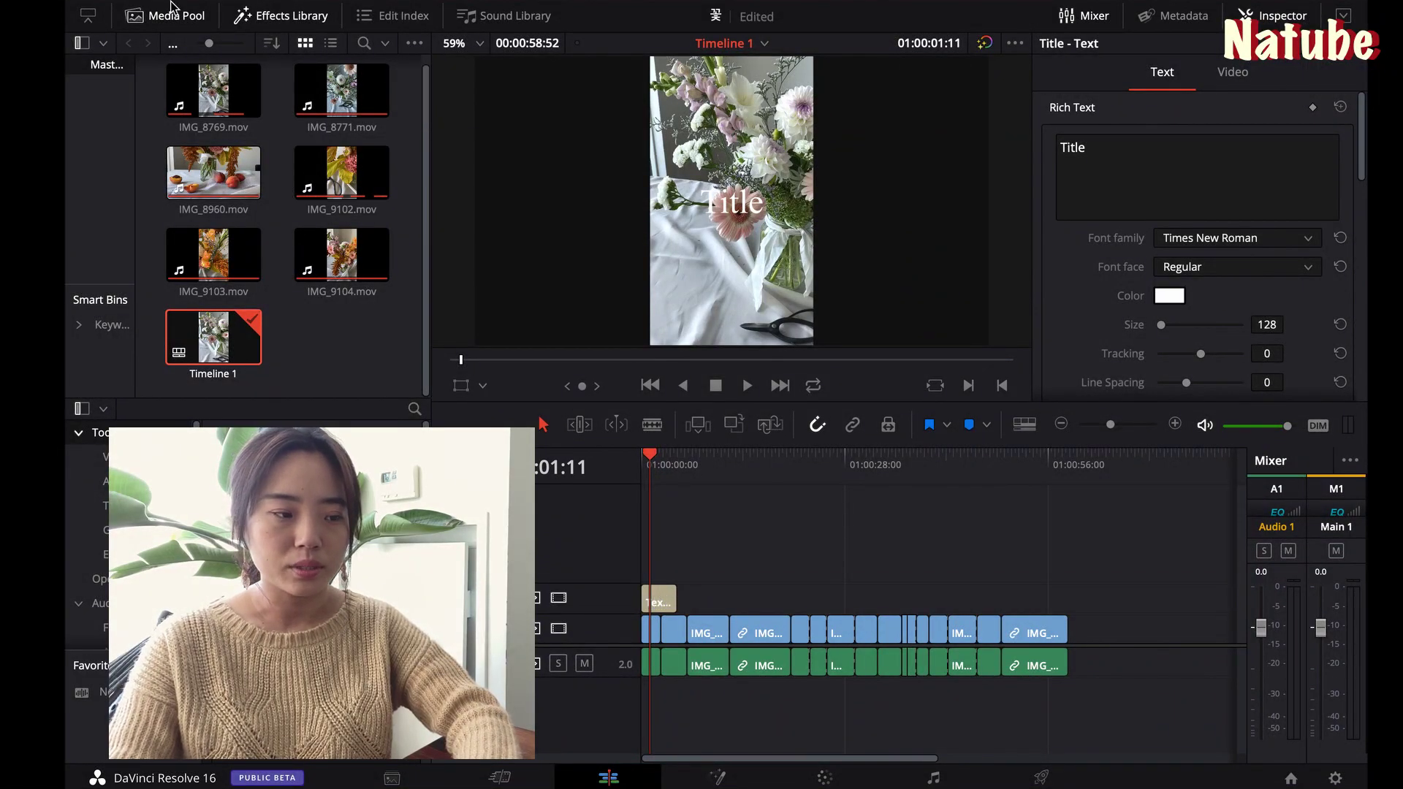
left_click(662, 606)
left_click(1130, 164)
key("ctrl+a")
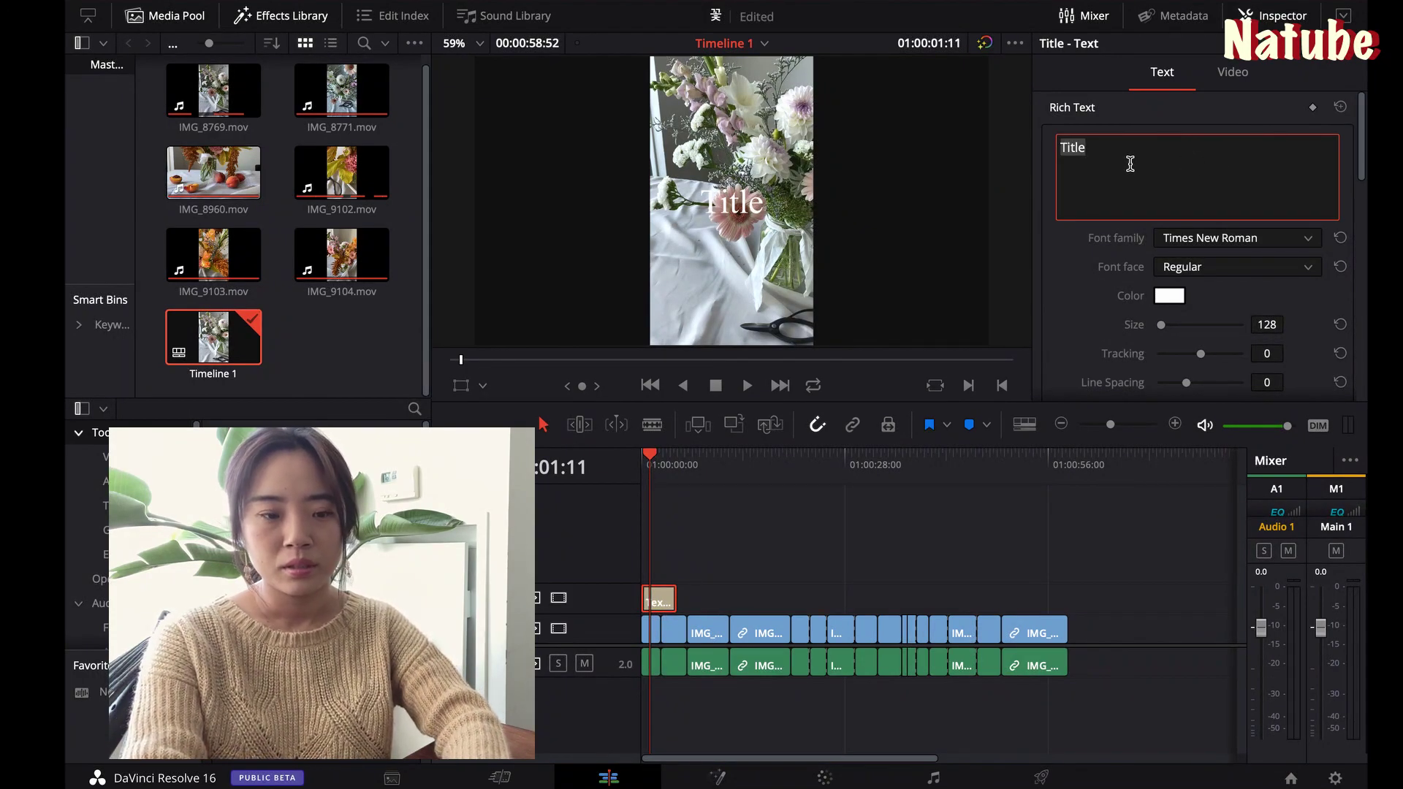
type("안녕")
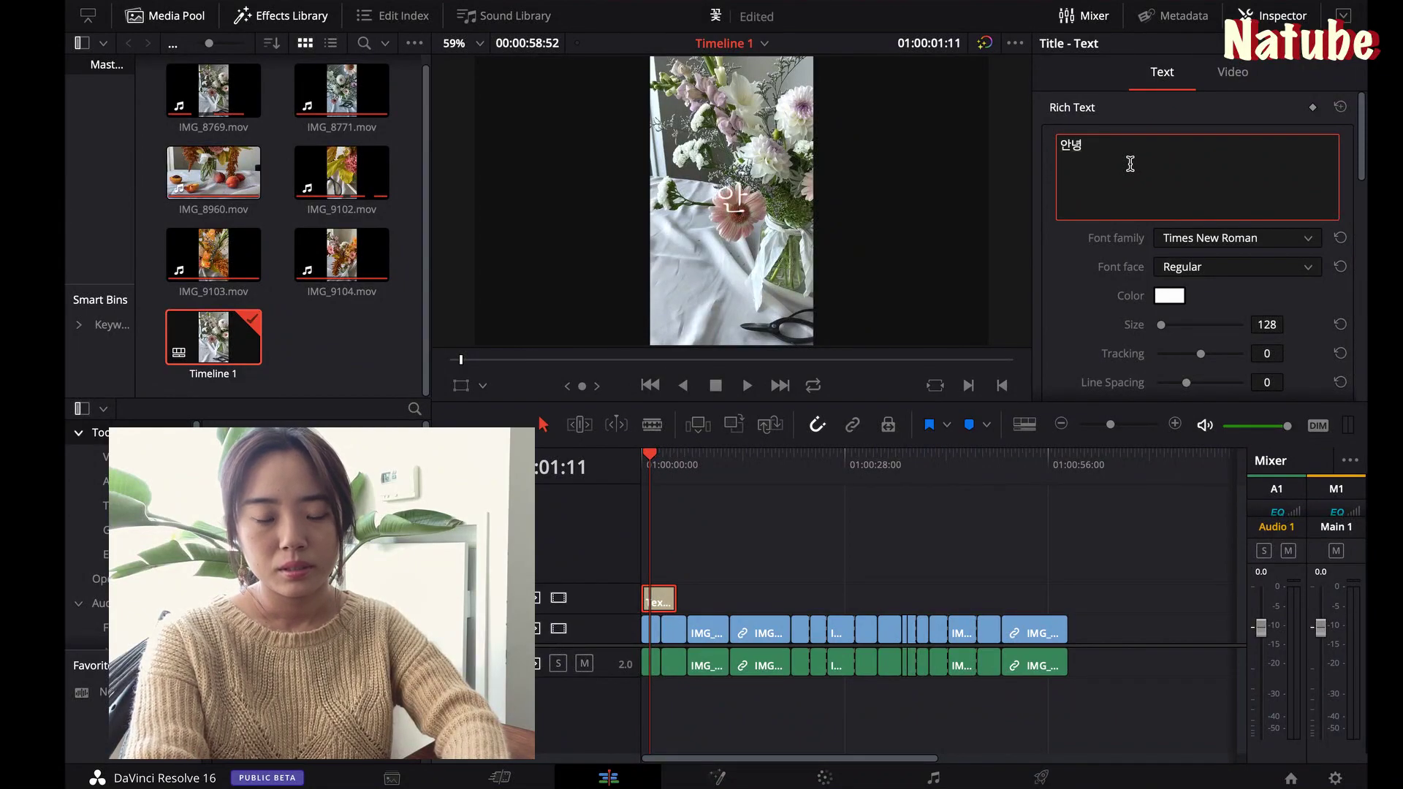
type("하세요 날이에")
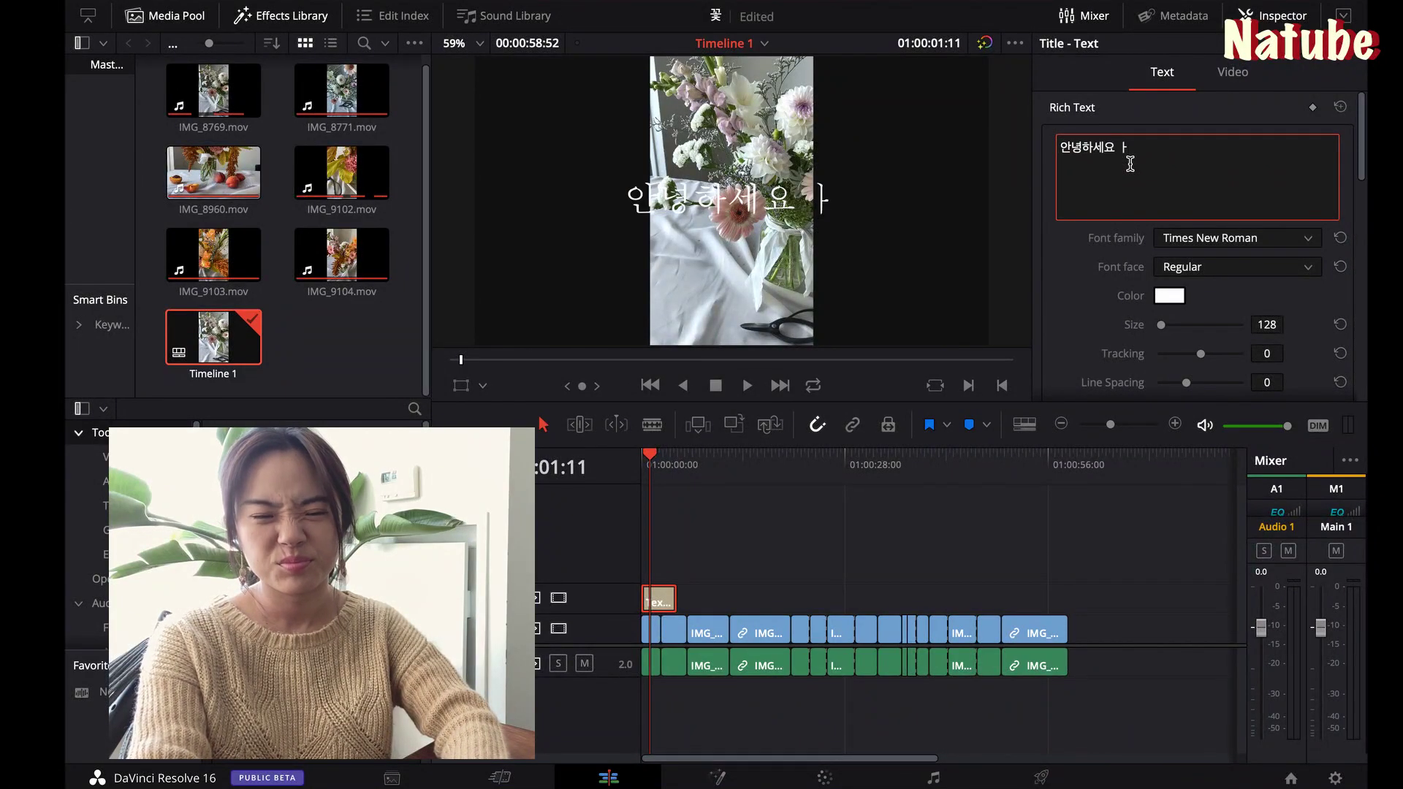
type("요")
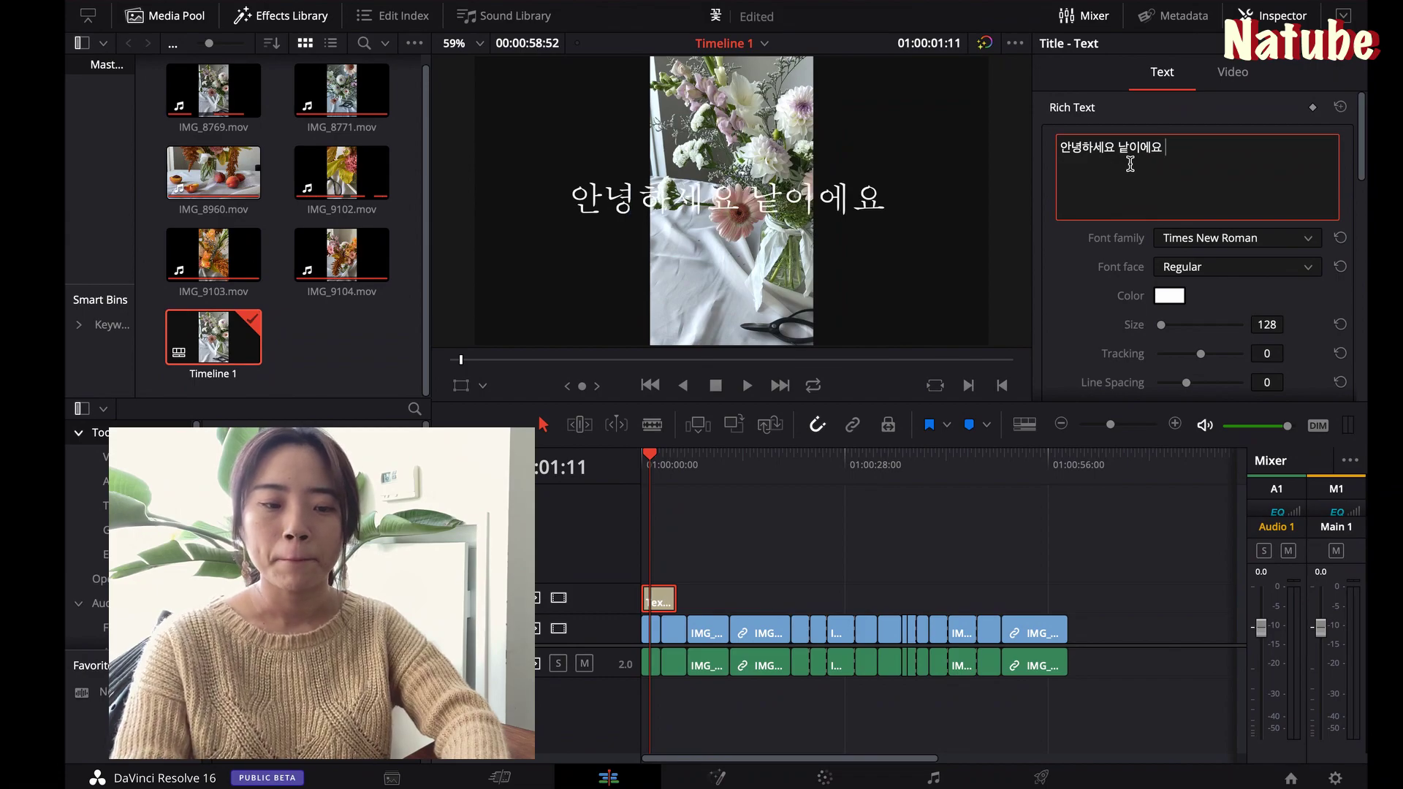
Break the title's text after "안녕하세요" so the self-introduction sits on a second line
key("Left")
key("Left")
key("Left")
key("Left")
key("BackSpace")
key("Return")
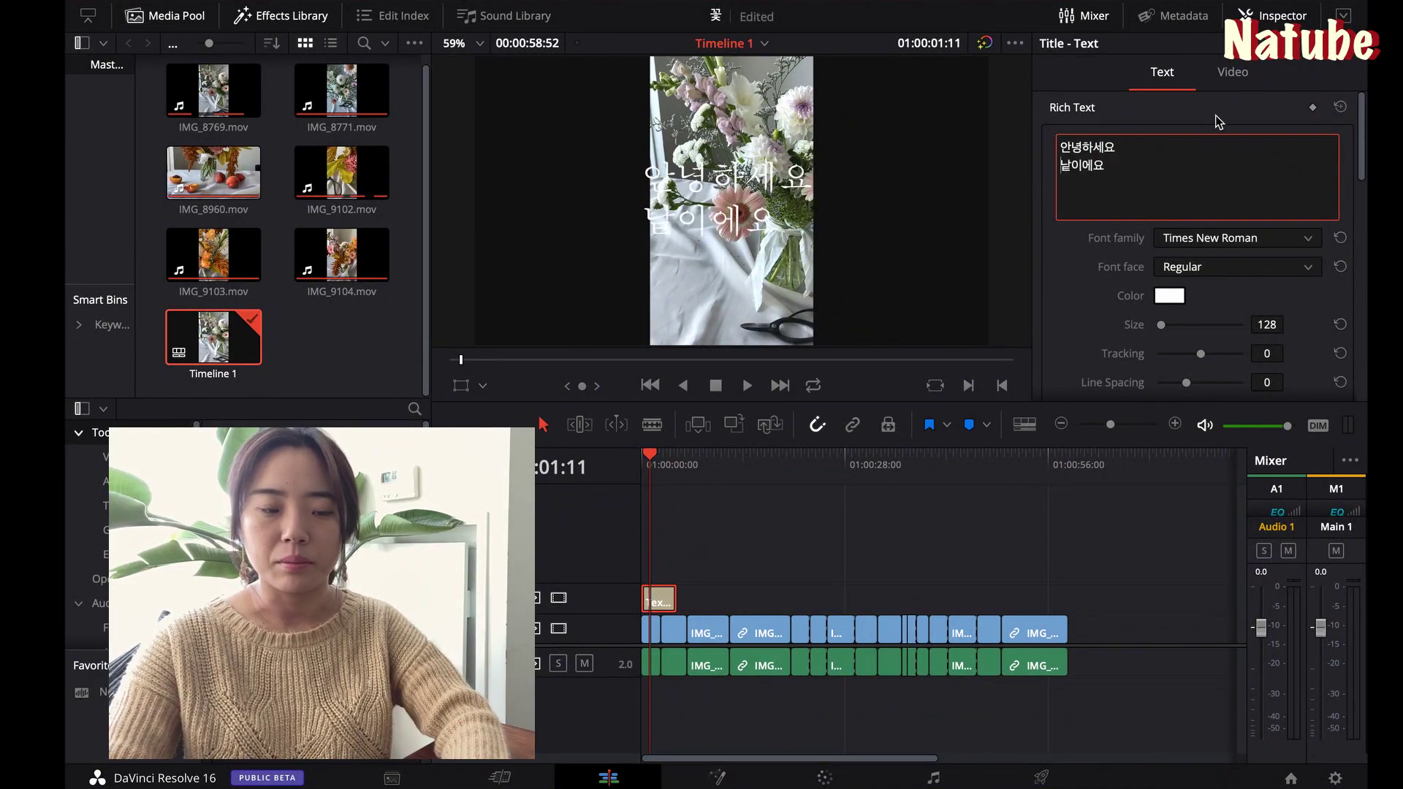
Set the title's font family to Cafe24 Oneprettynight
left_click(1269, 239)
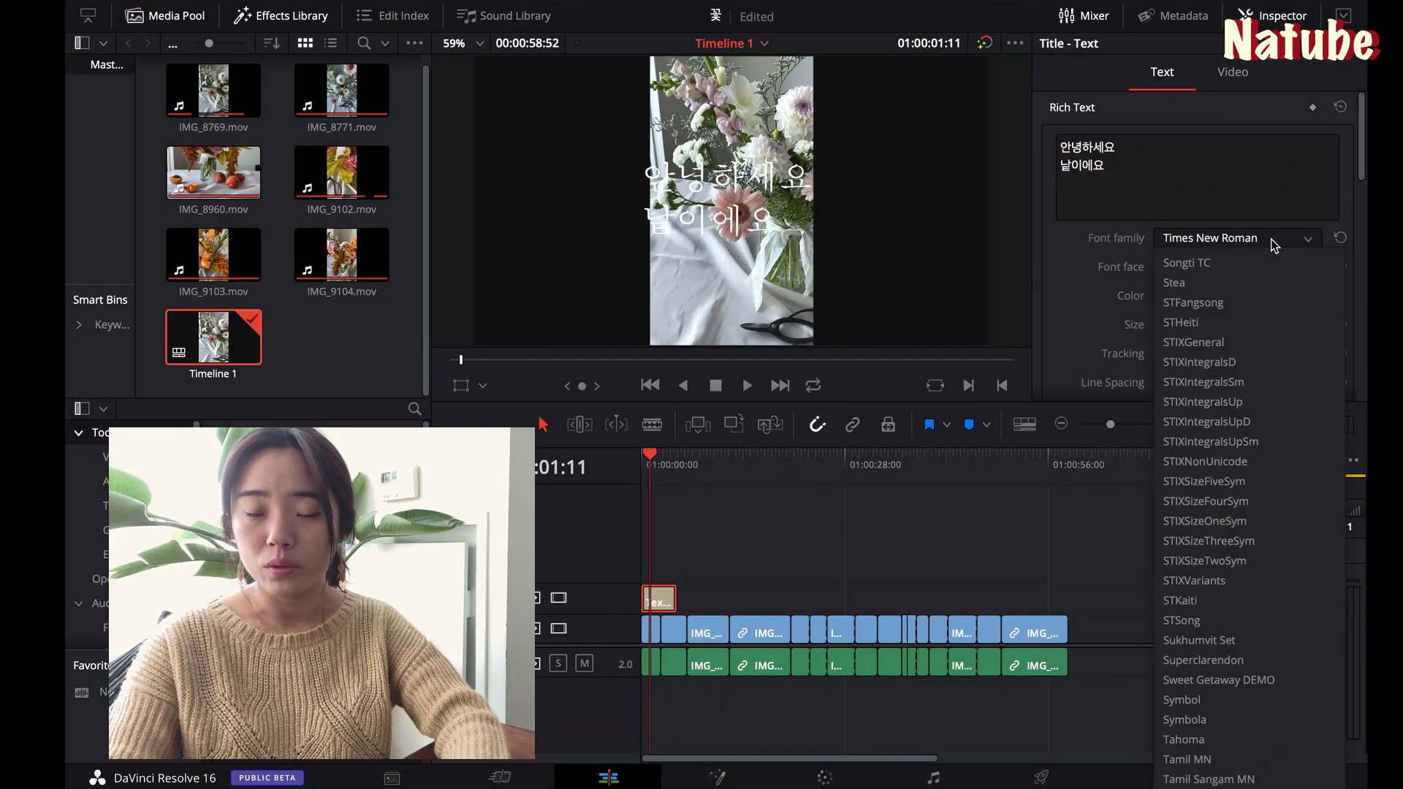
scroll(1229, 327, "up", 8)
scroll(1232, 332, "up", 15)
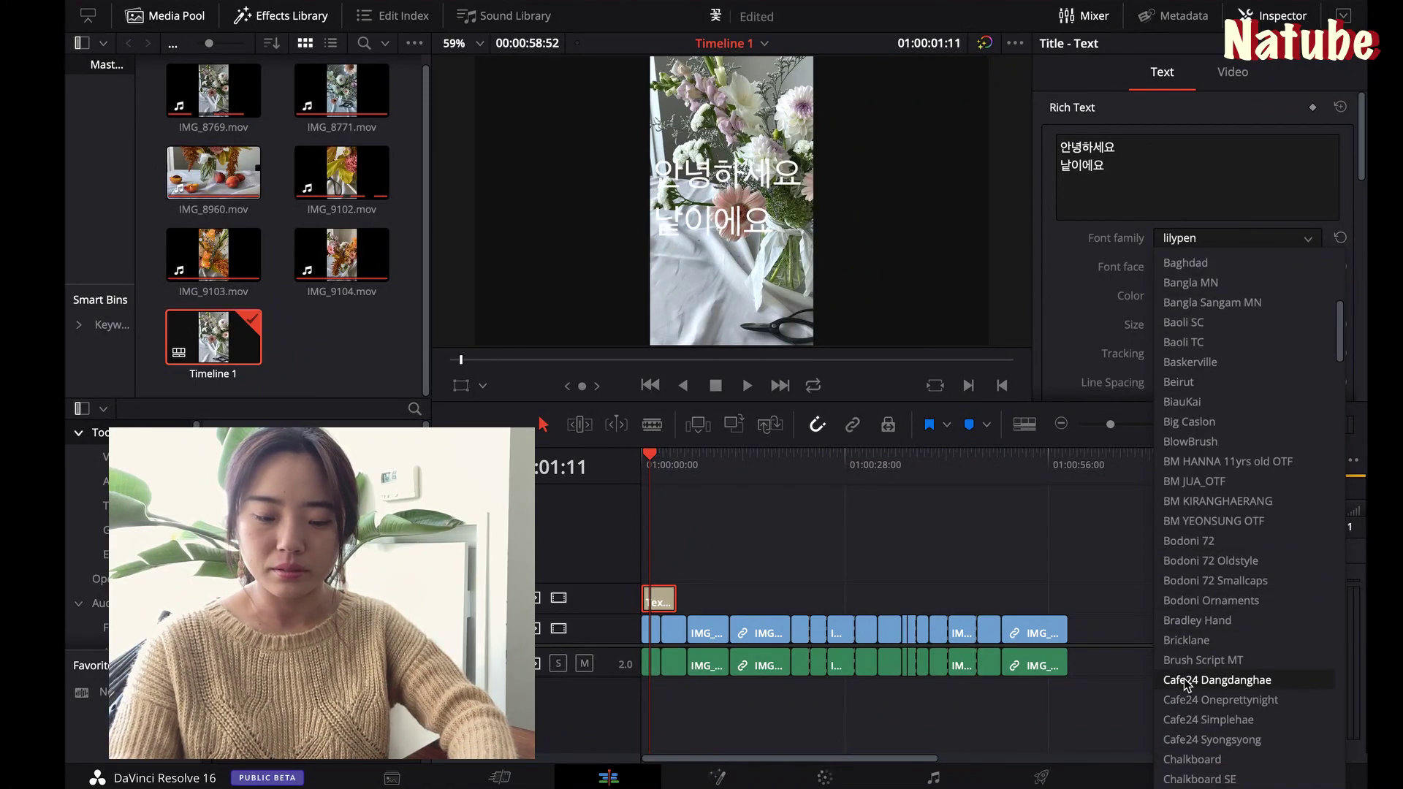
left_click(1185, 700)
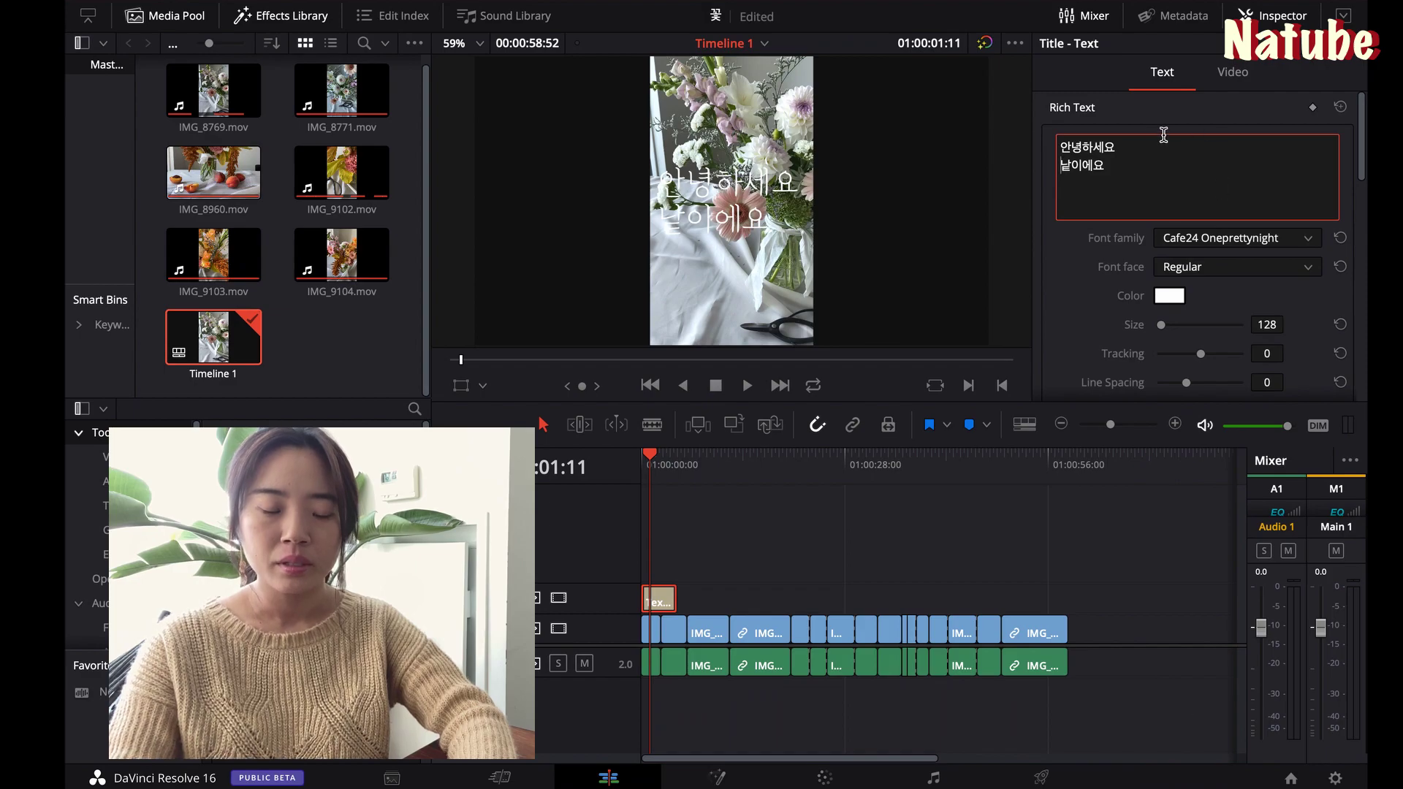
Reduce the title's size to 97 and place it beside the footage at position X 388
scroll(1235, 307, "down", 1)
left_click_drag(1268, 303, 1245, 304)
scroll(1243, 305, "down", 3)
scroll(1238, 310, "down", 4)
left_click_drag(1202, 334, 1210, 333)
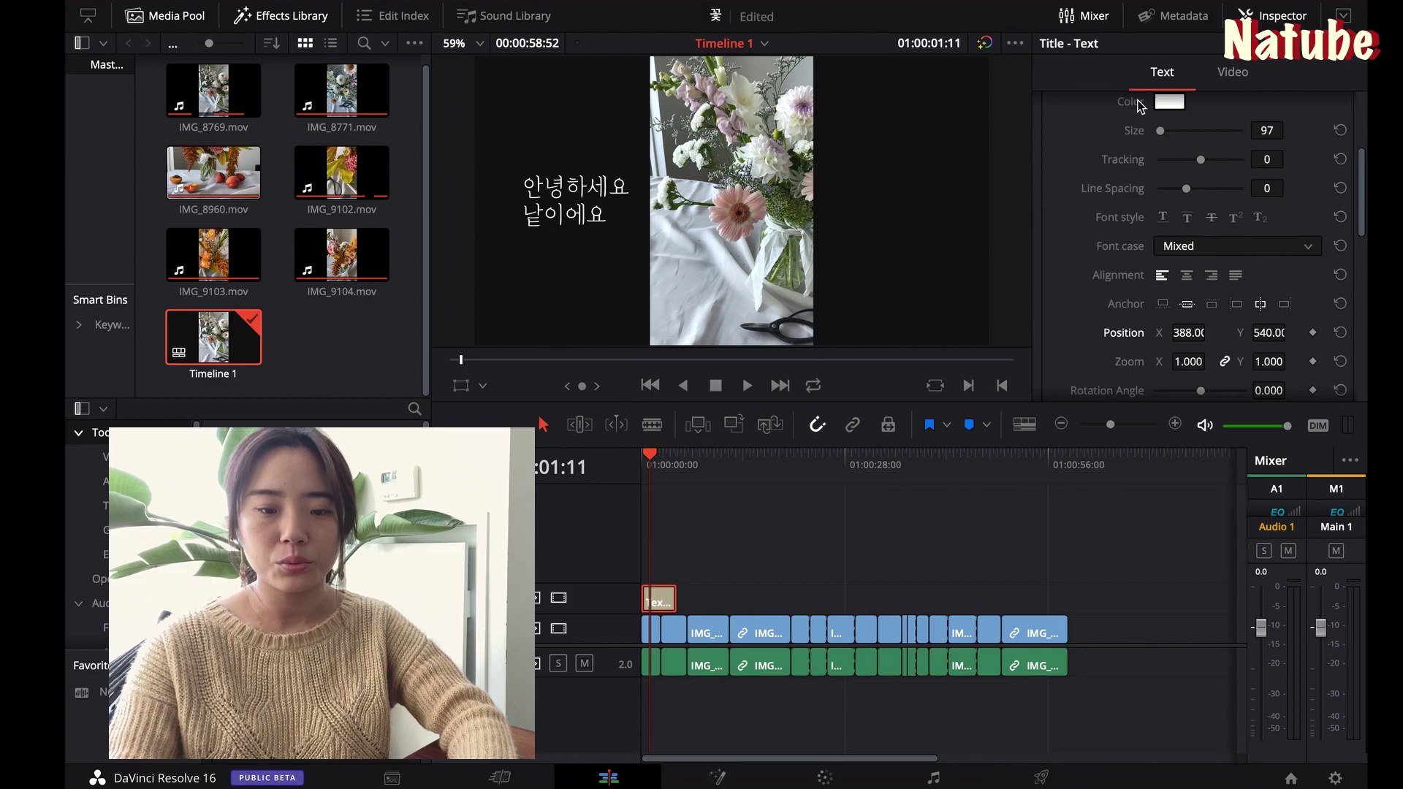
Change the title's text colour to a soft golden yellow
left_click(1174, 106)
left_click(182, 351)
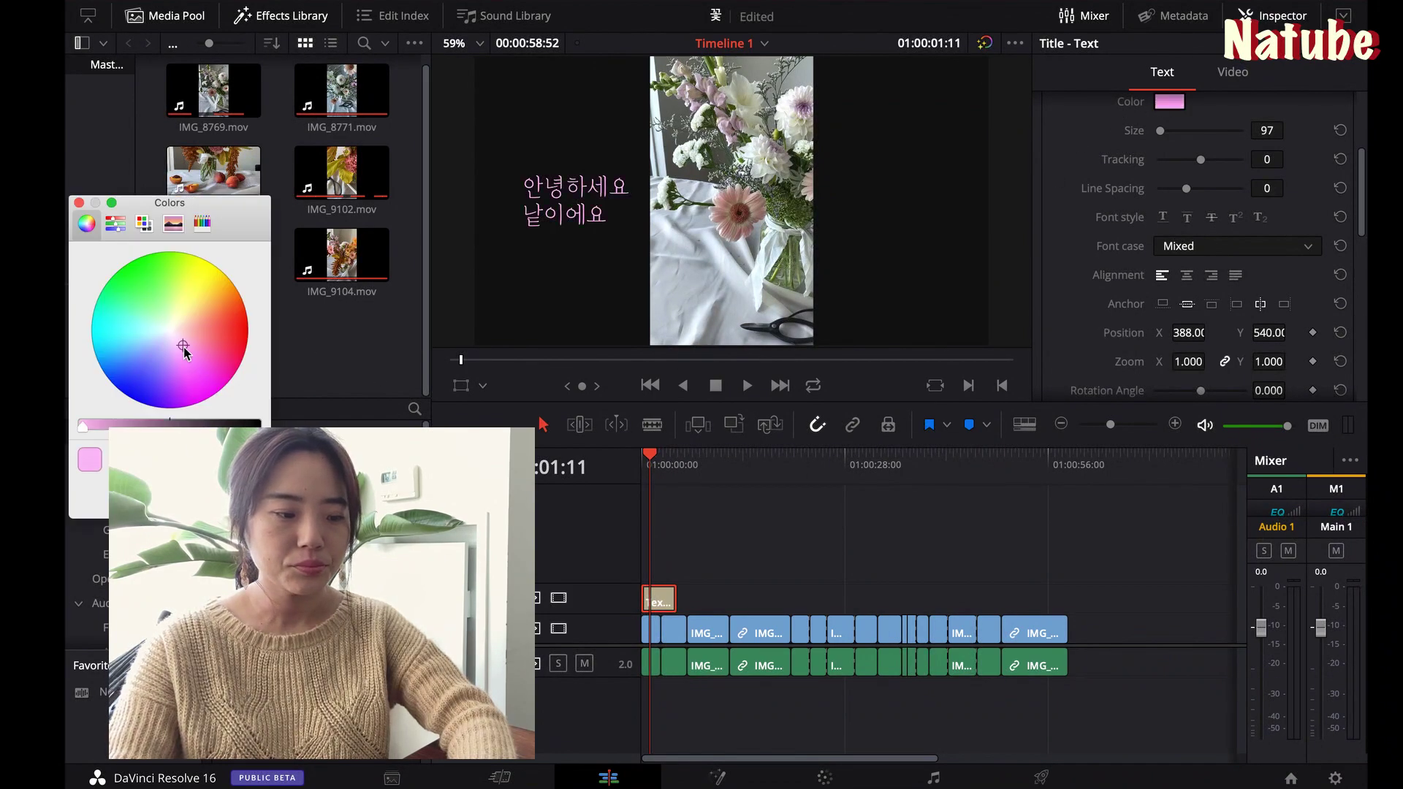
left_click_drag(248, 359, 191, 310)
left_click(79, 202)
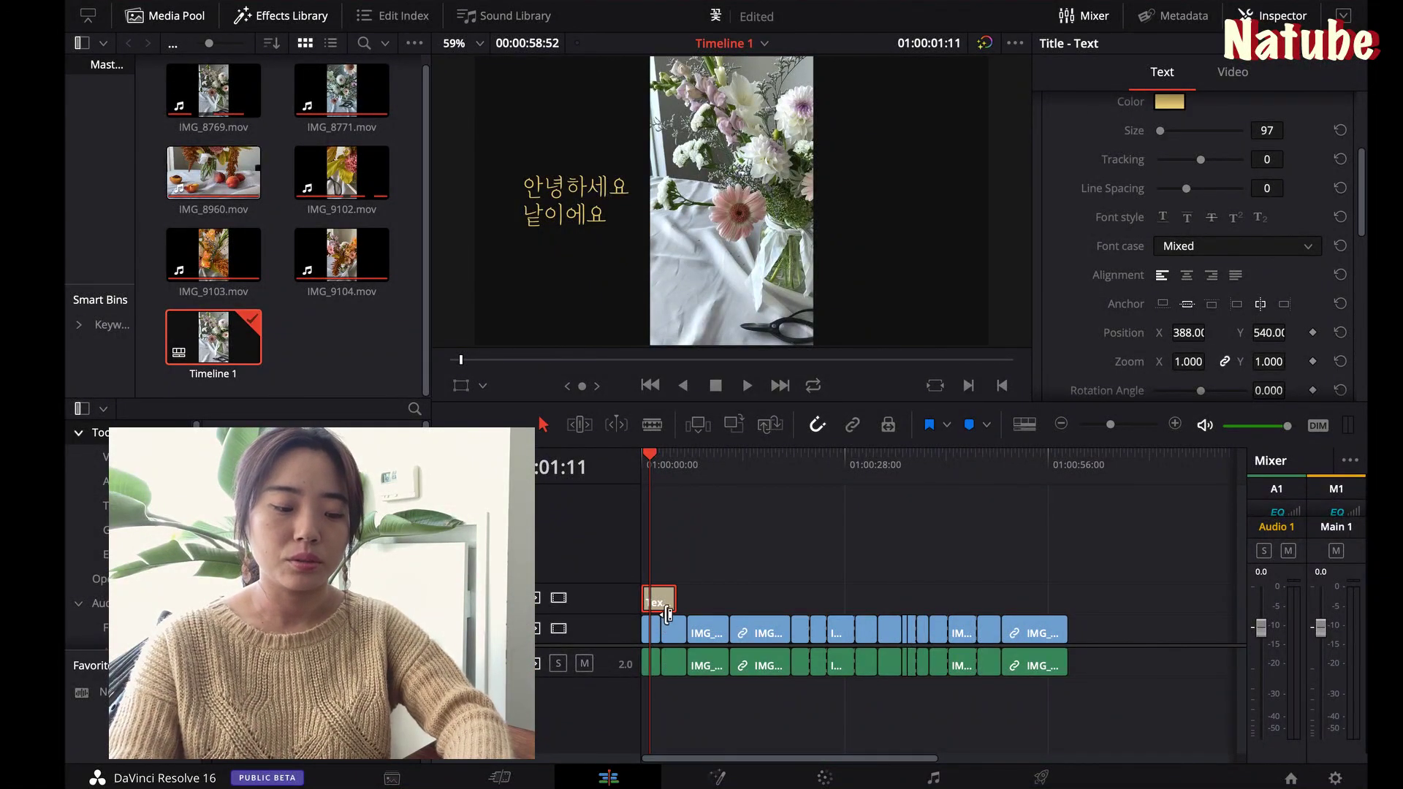
Paste four copies of the title one after another behind the first title on its track
left_click(680, 465)
key("ctrl+v")
key("ctrl+v")
key("ctrl+v")
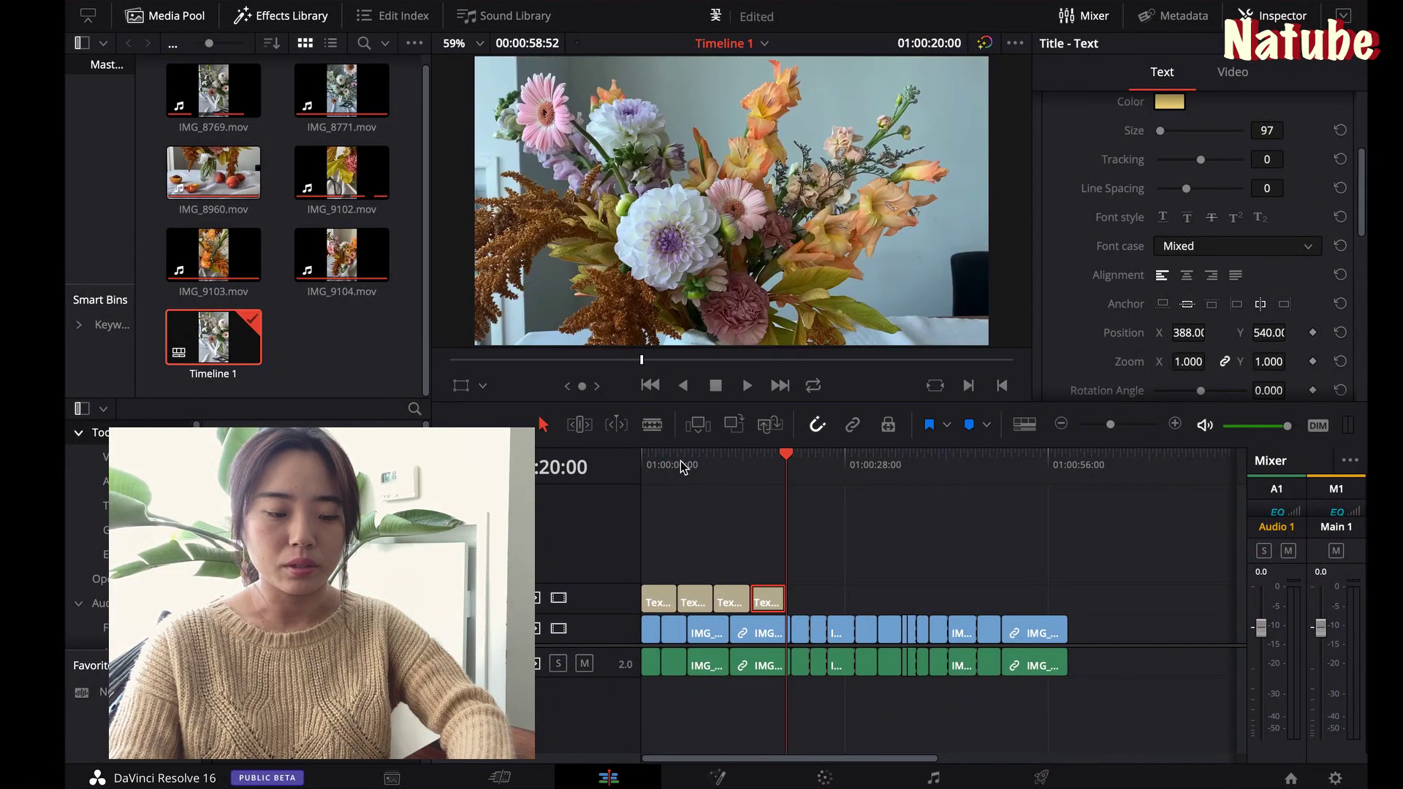
key("ctrl+v")
Copy the five titles, paste the group twice behind them and delete the last three titles beyond the footage
left_click_drag(664, 572, 798, 591)
key("ctrl+c")
key("ctrl+v")
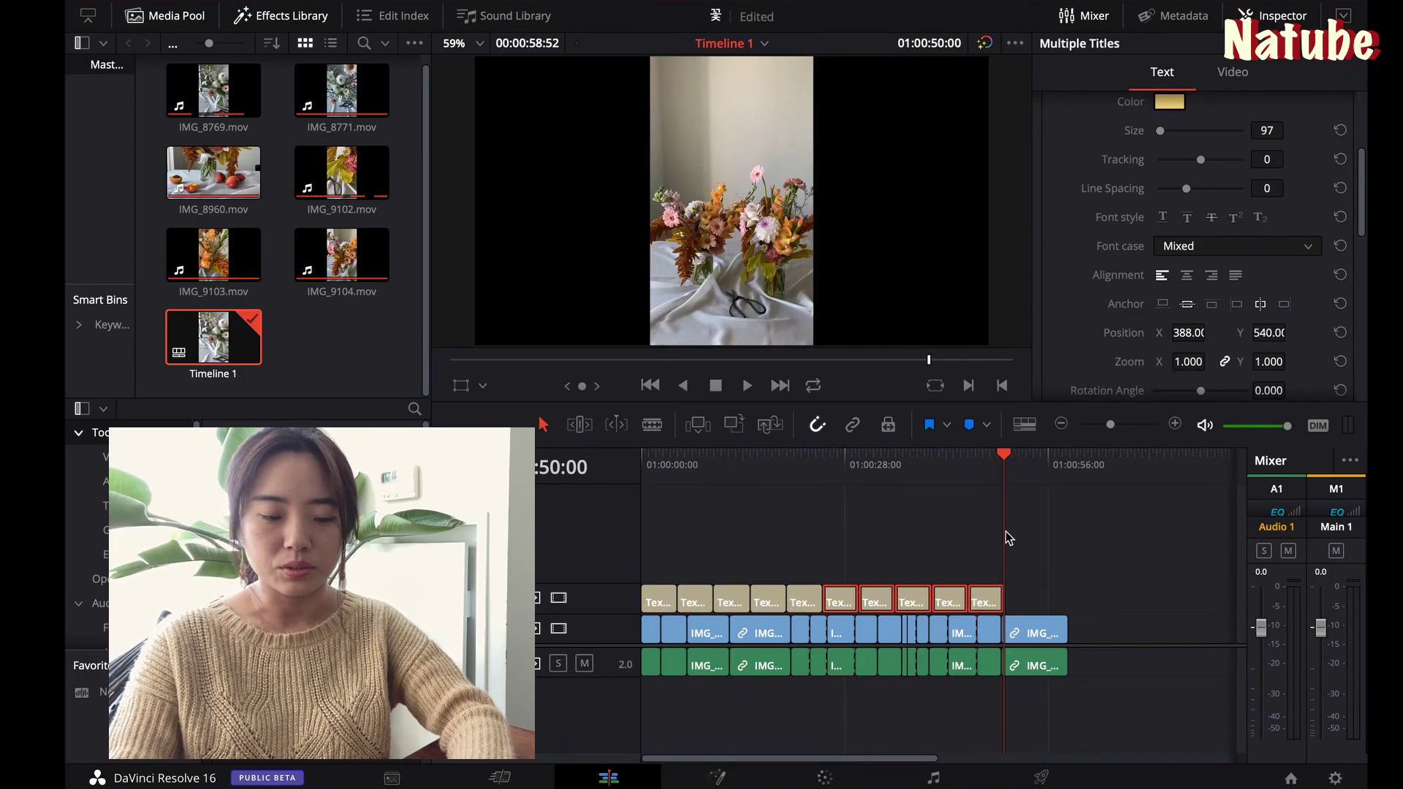
key("ctrl+v")
left_click_drag(1080, 559, 1169, 599)
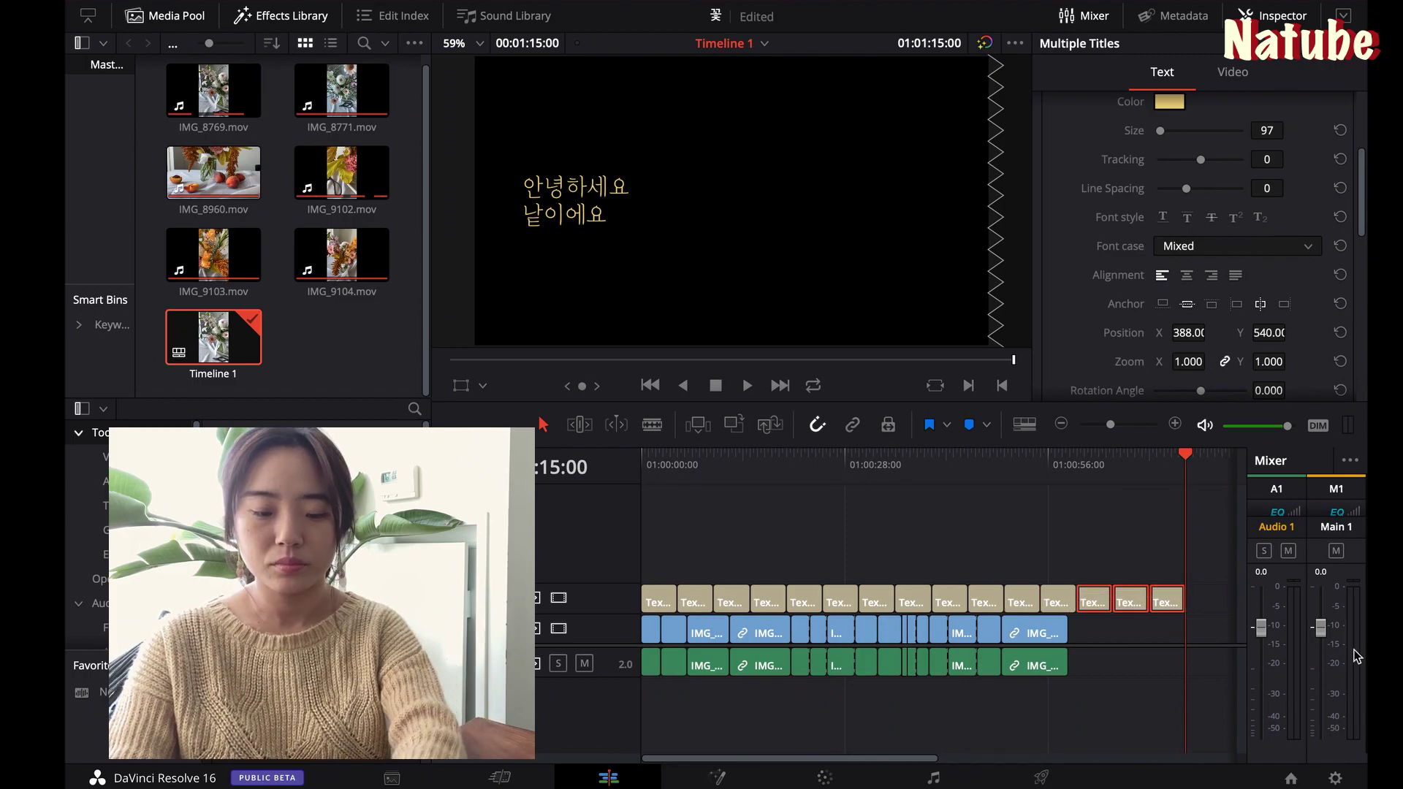
key("Delete")
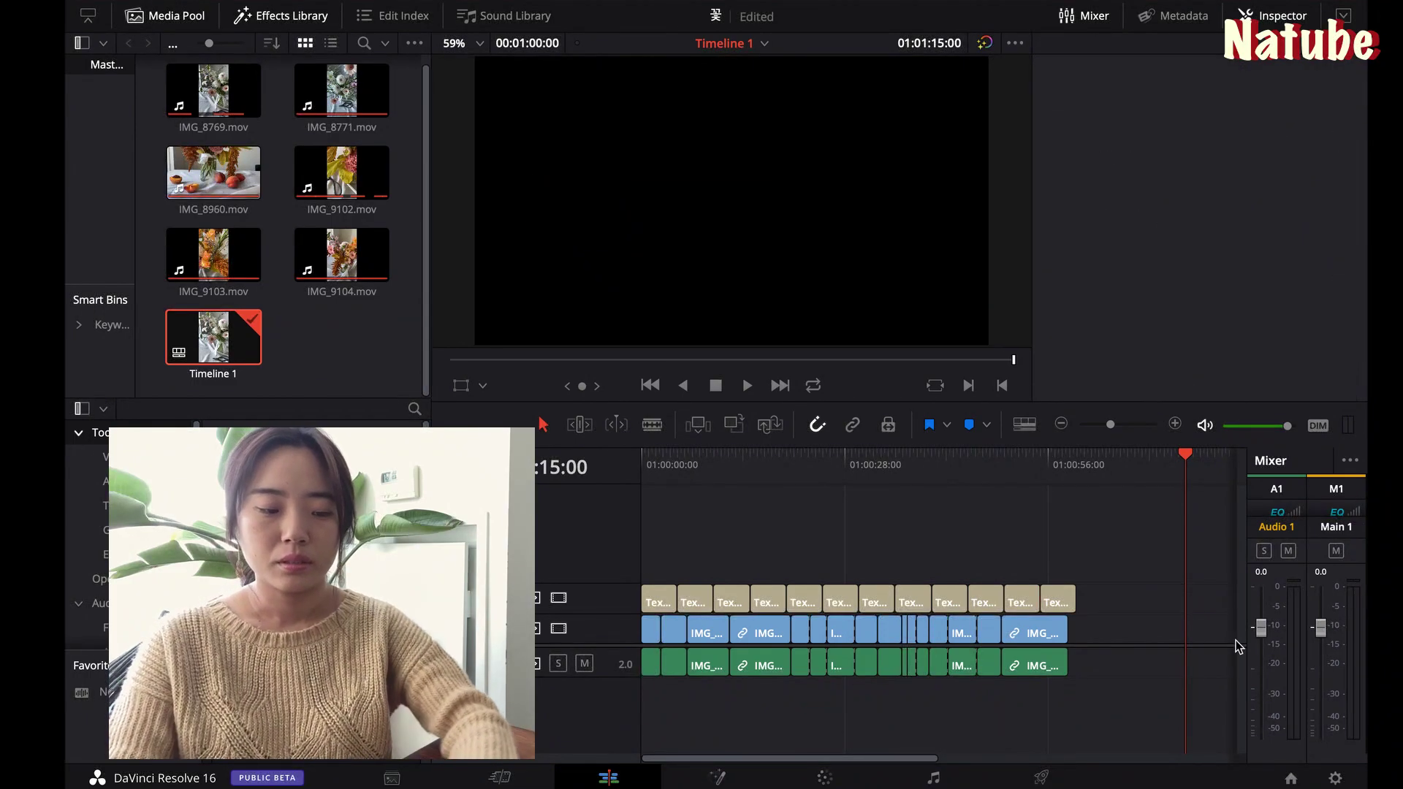
Replace the second title's text with four lines: 오늘은 / 꽃영상을 / 만드는 법을 / 알아볼게요
left_click(649, 466)
key("space")
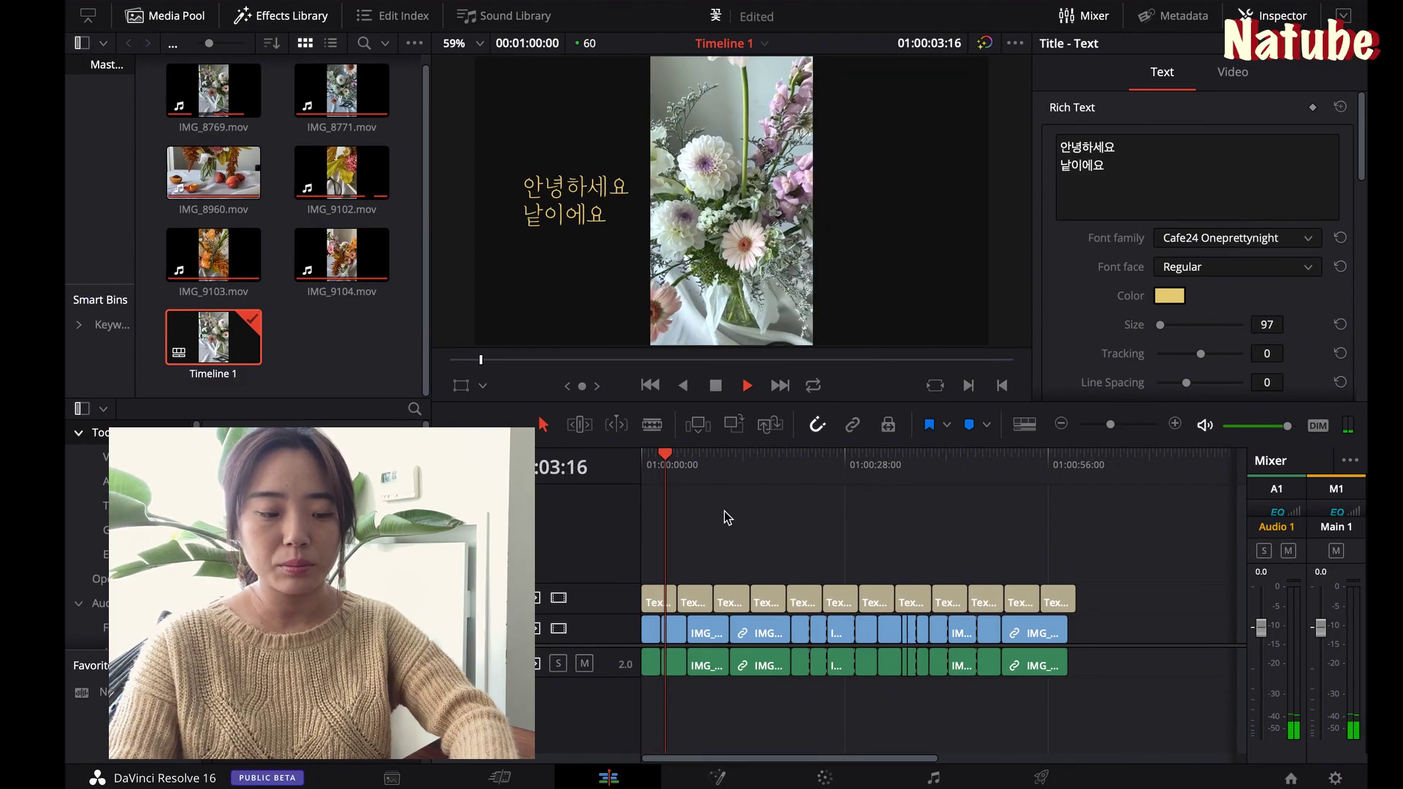
left_click(700, 605)
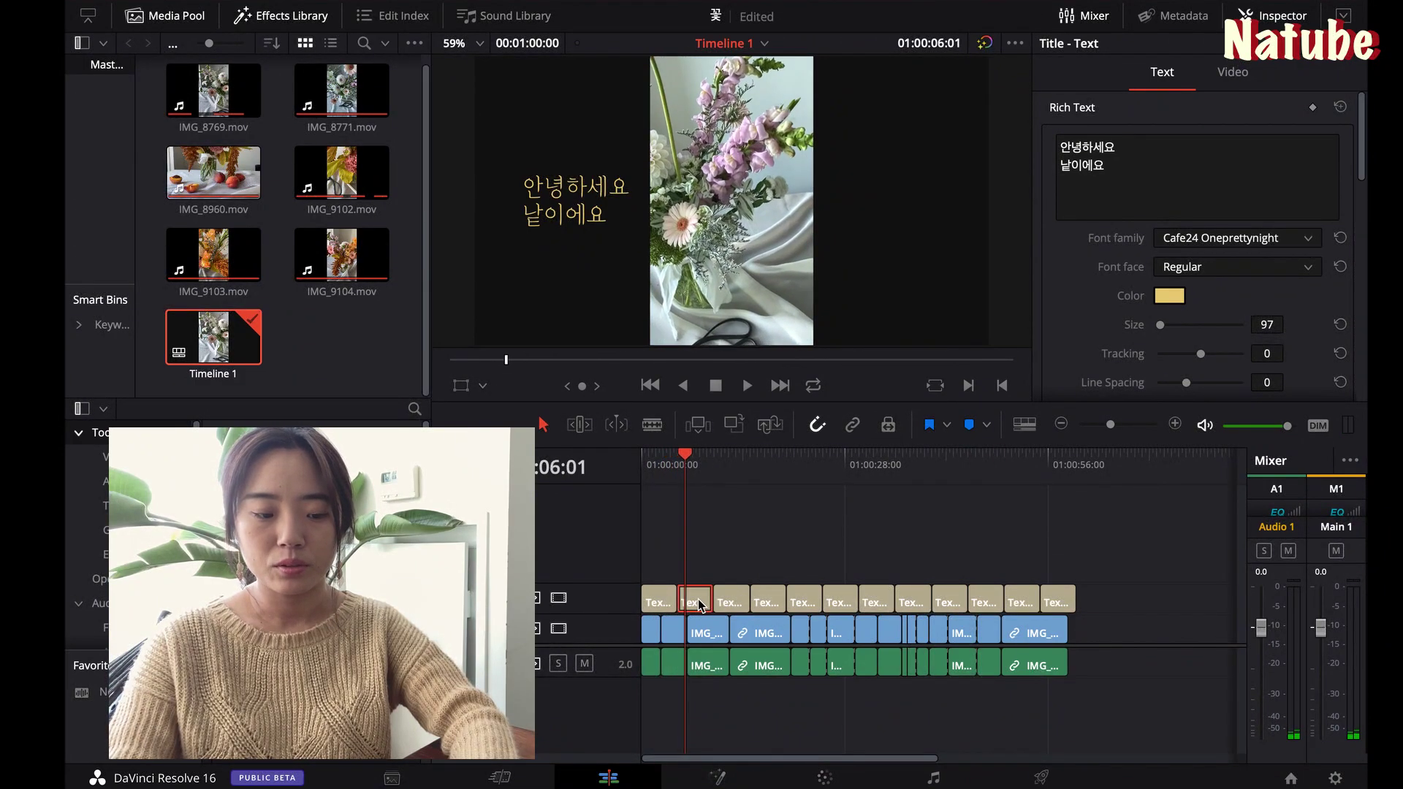
left_click(1128, 176)
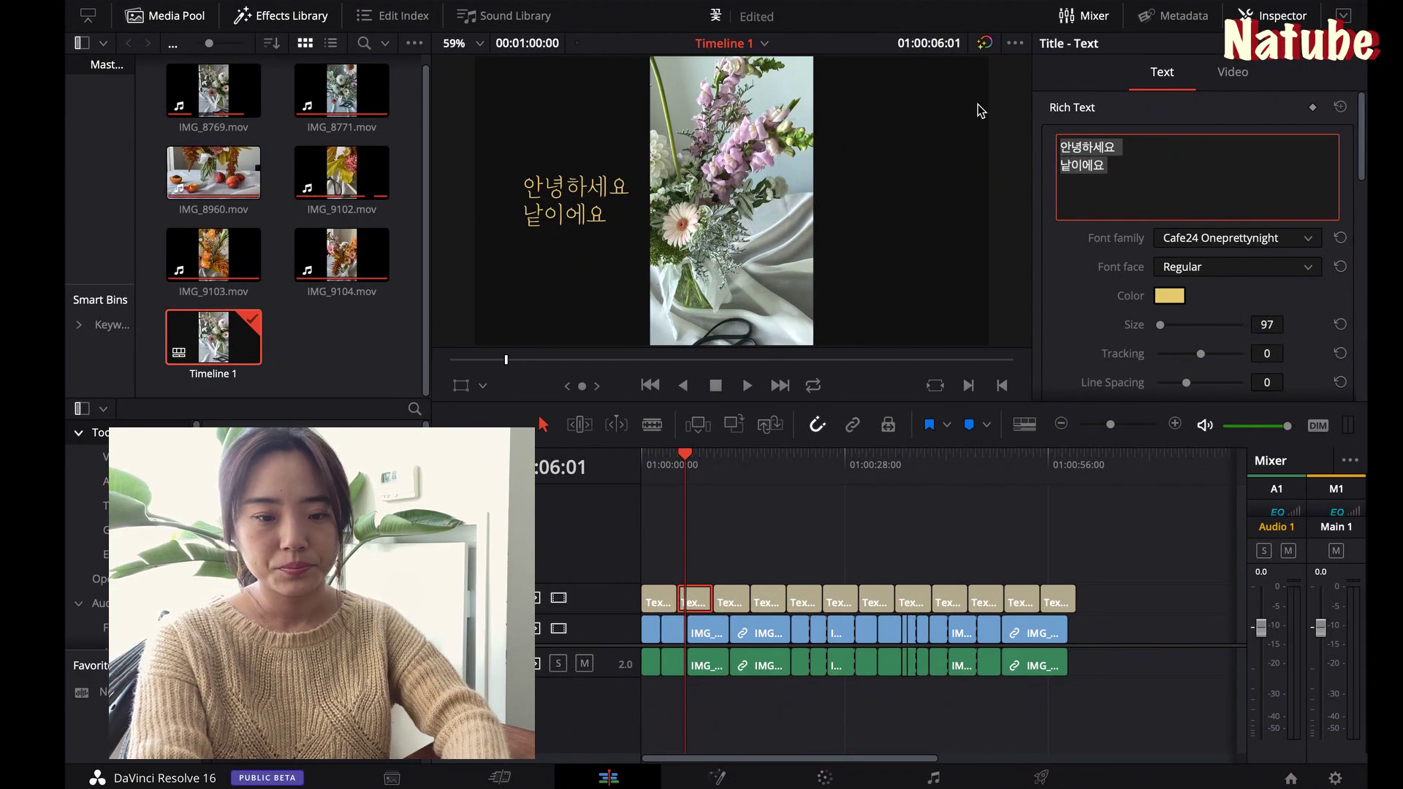
type("오느ㄹ은")
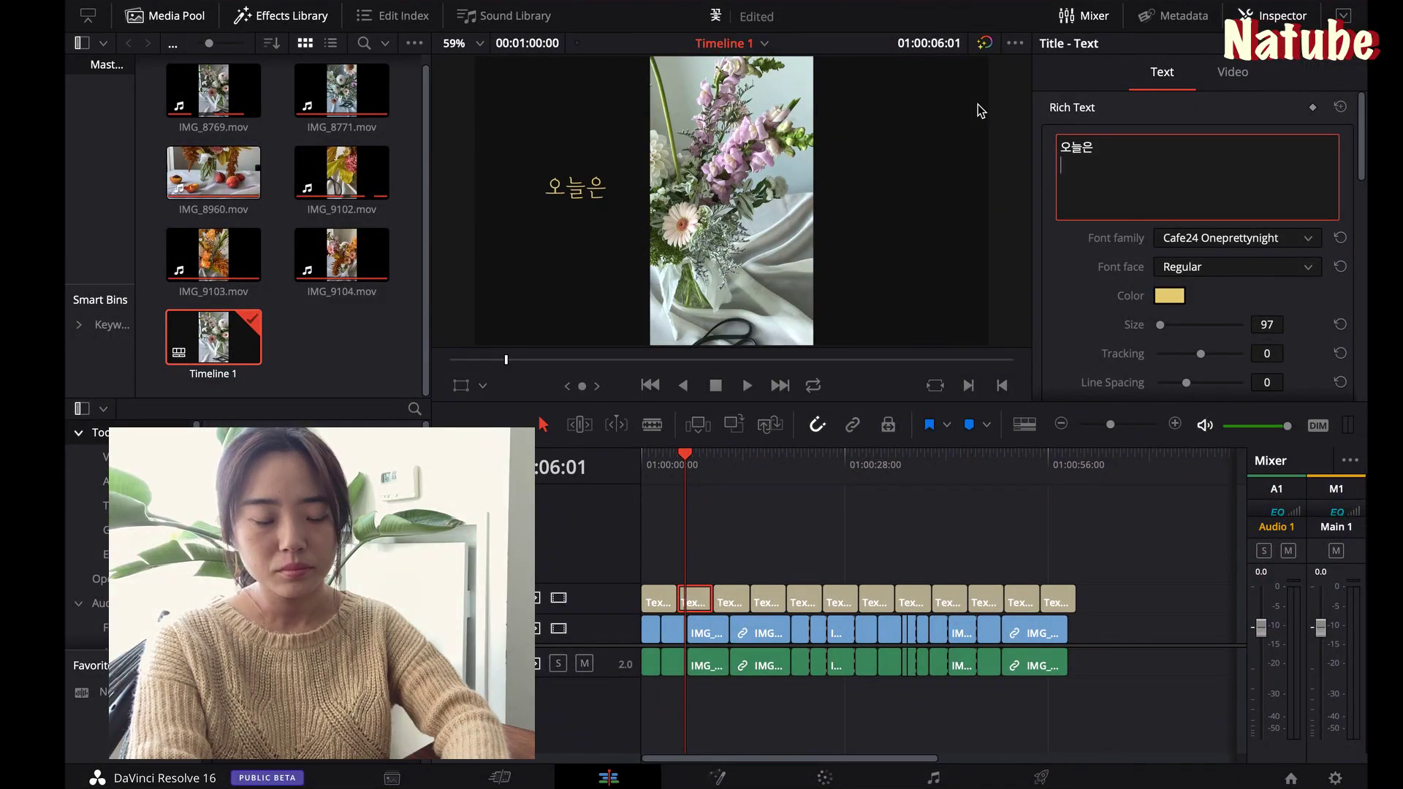
type("꽃영상ㅇ")
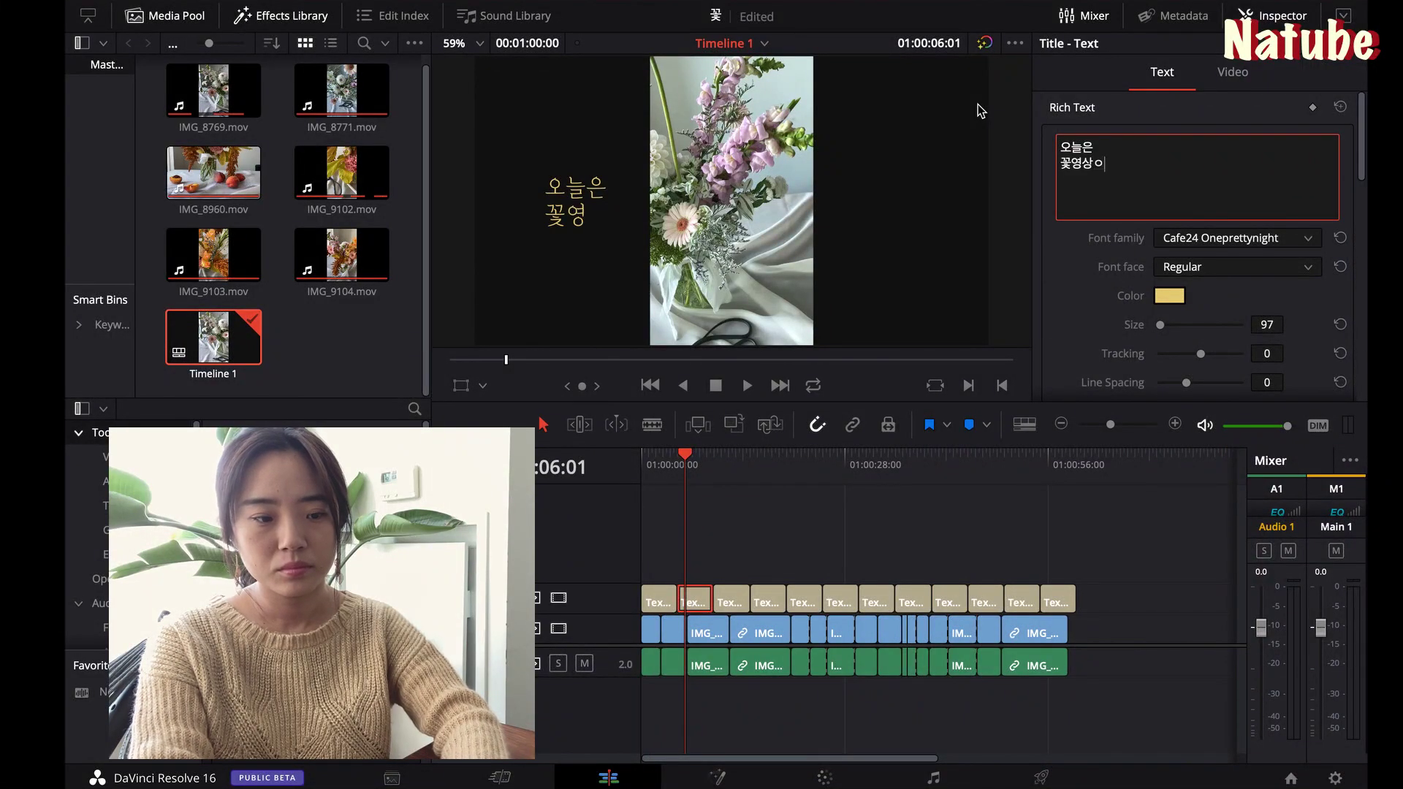
type("ㅡㄹ")
key("Return")
type("만드는 법을")
key("Return")
type("알아볼게요")
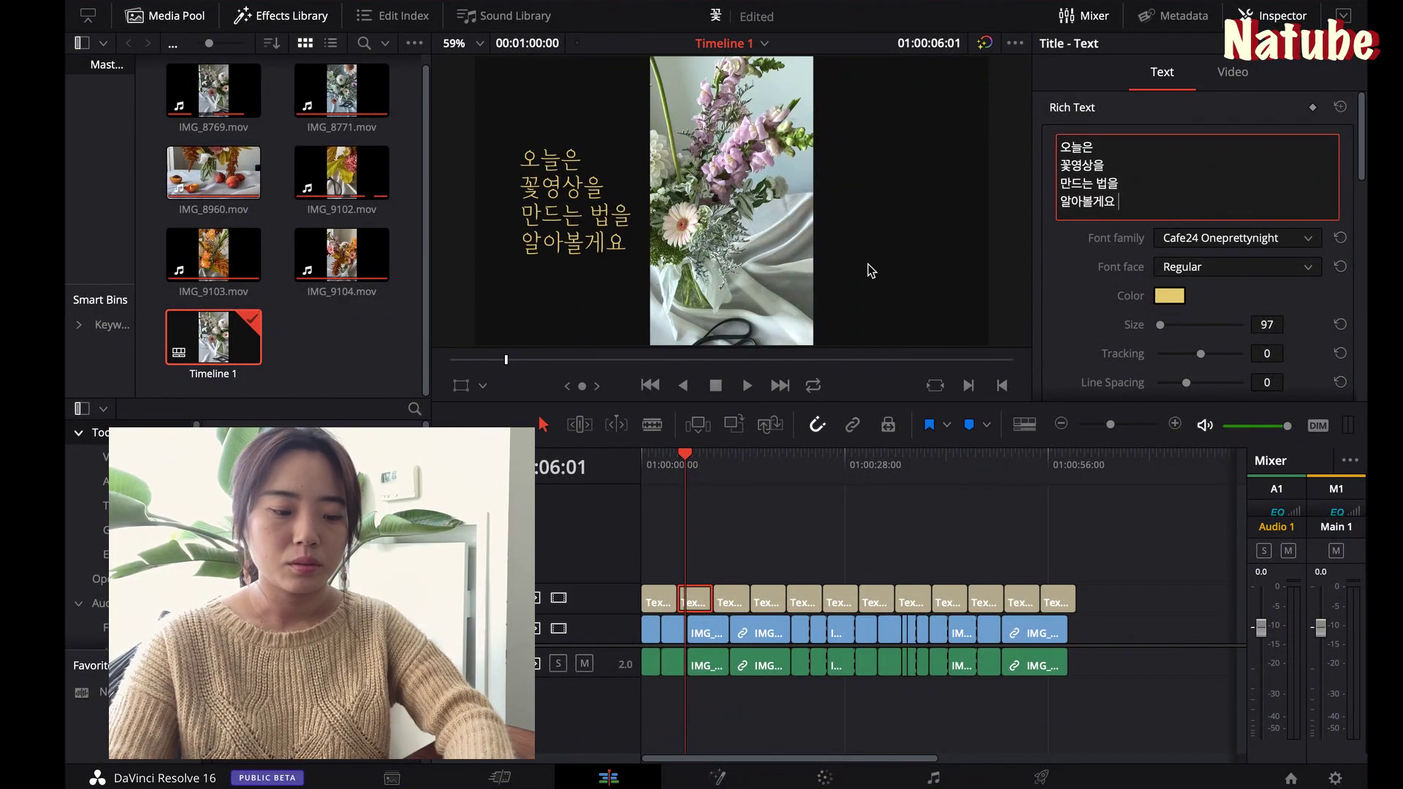
Play back the edited second title up to the start of the third one and save the project
left_click(673, 458)
key("space")
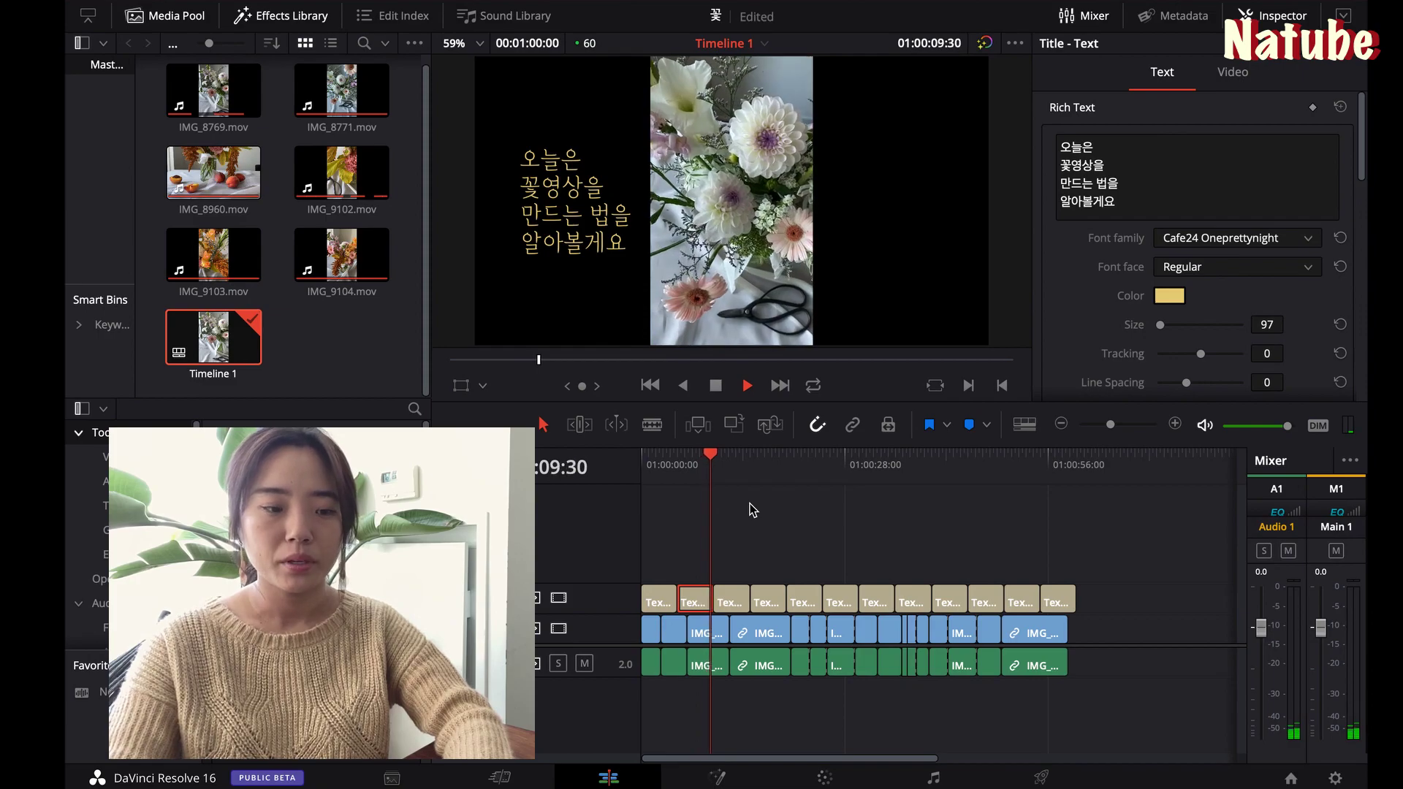
key("space")
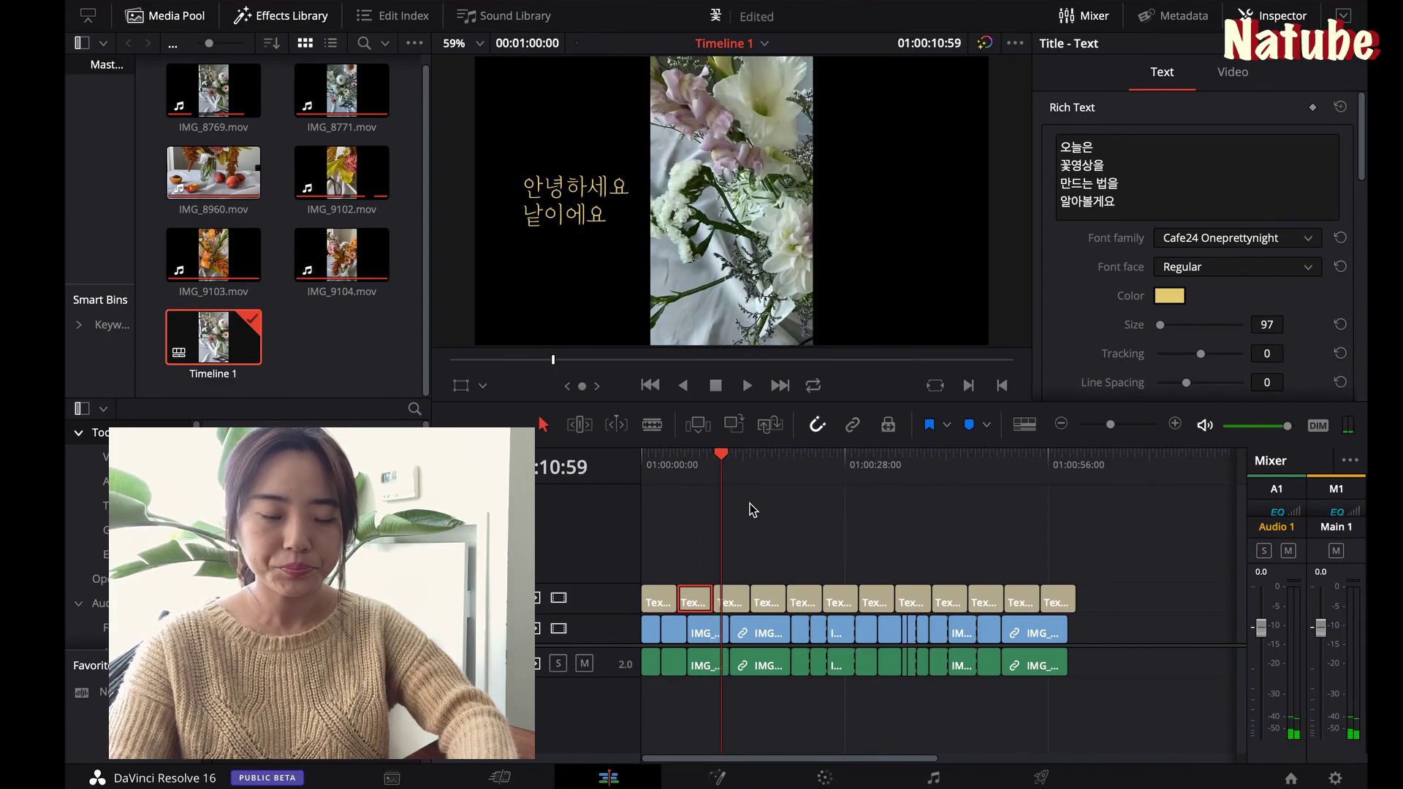
key("ctrl+s")
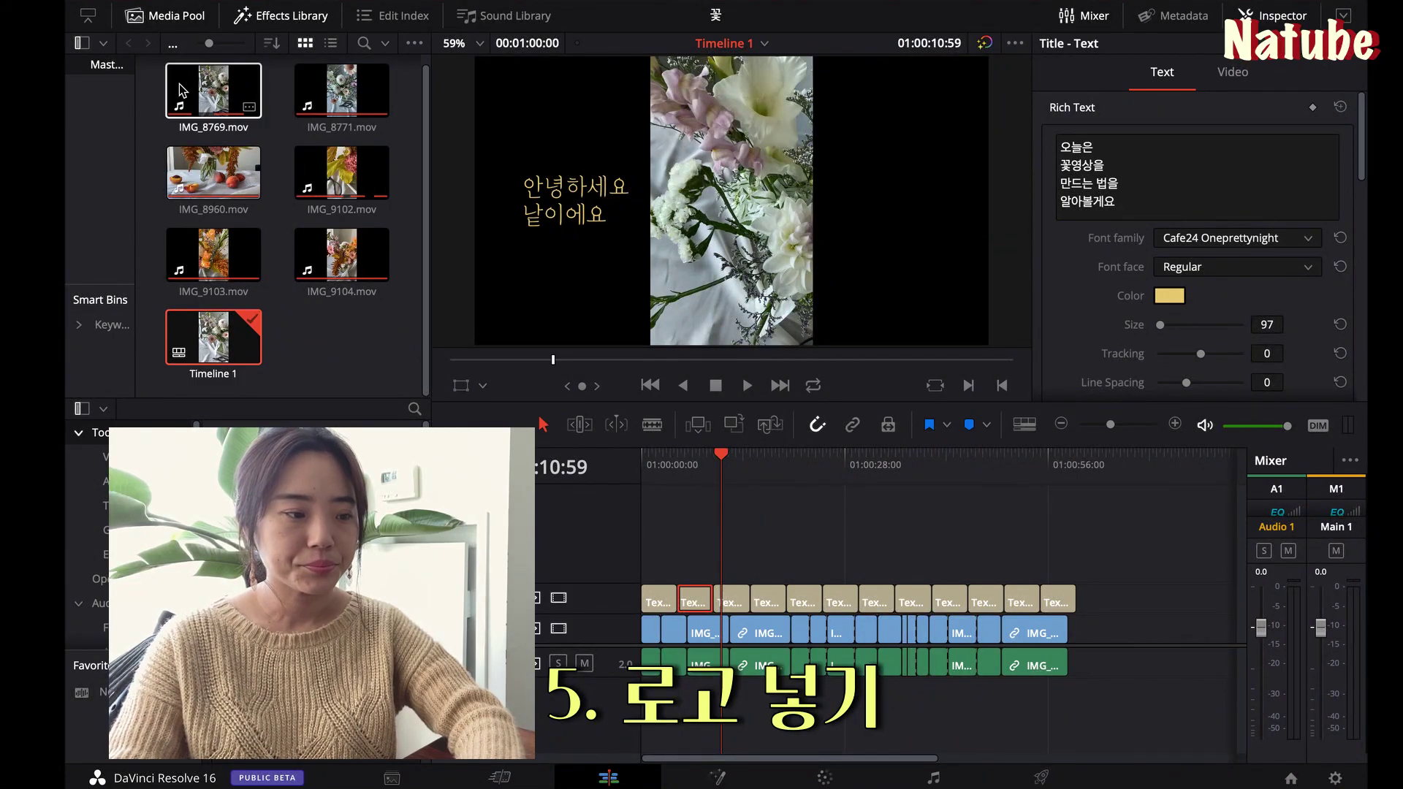
Add a plain Text title on a new track above the subtitles, spanning the whole length of the timeline
left_click(241, 16)
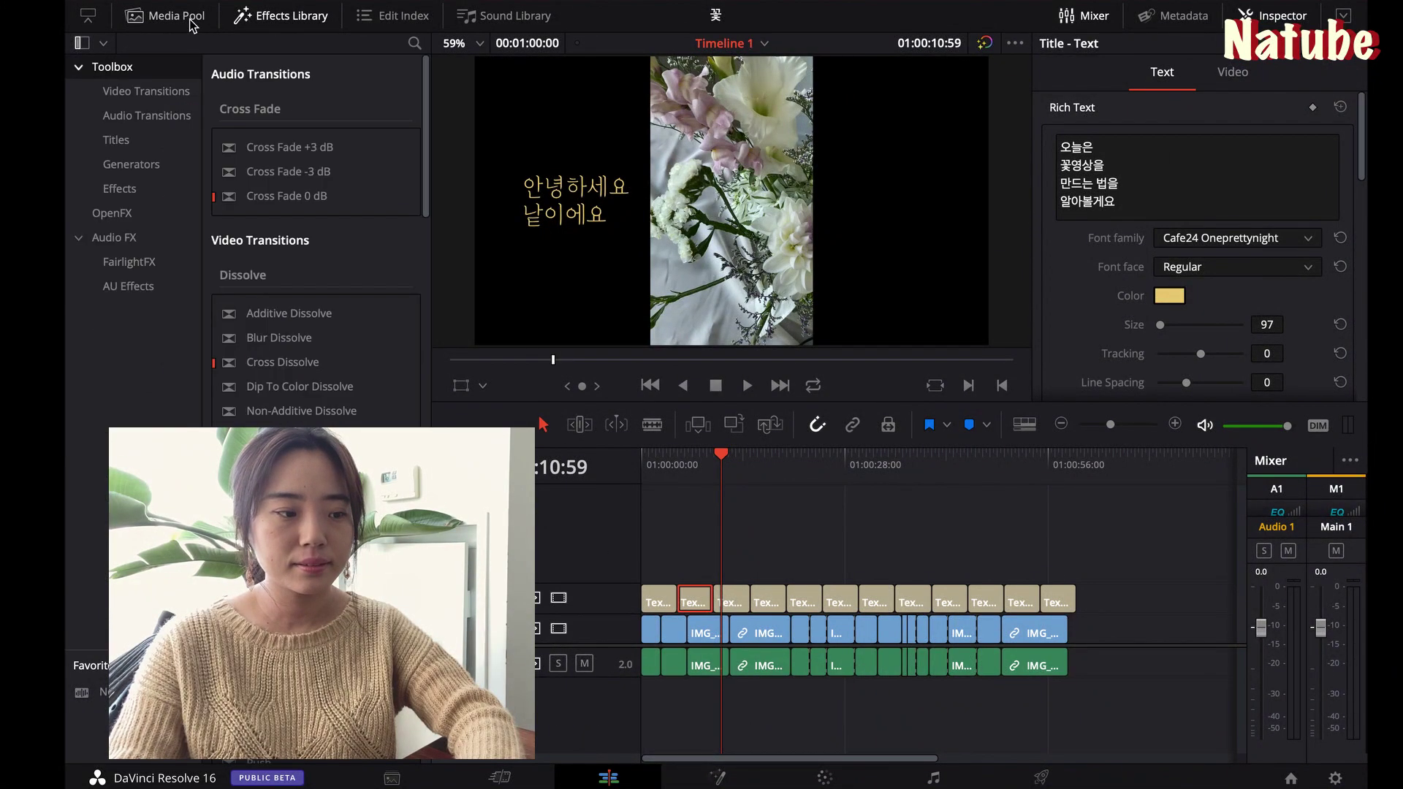
left_click(117, 139)
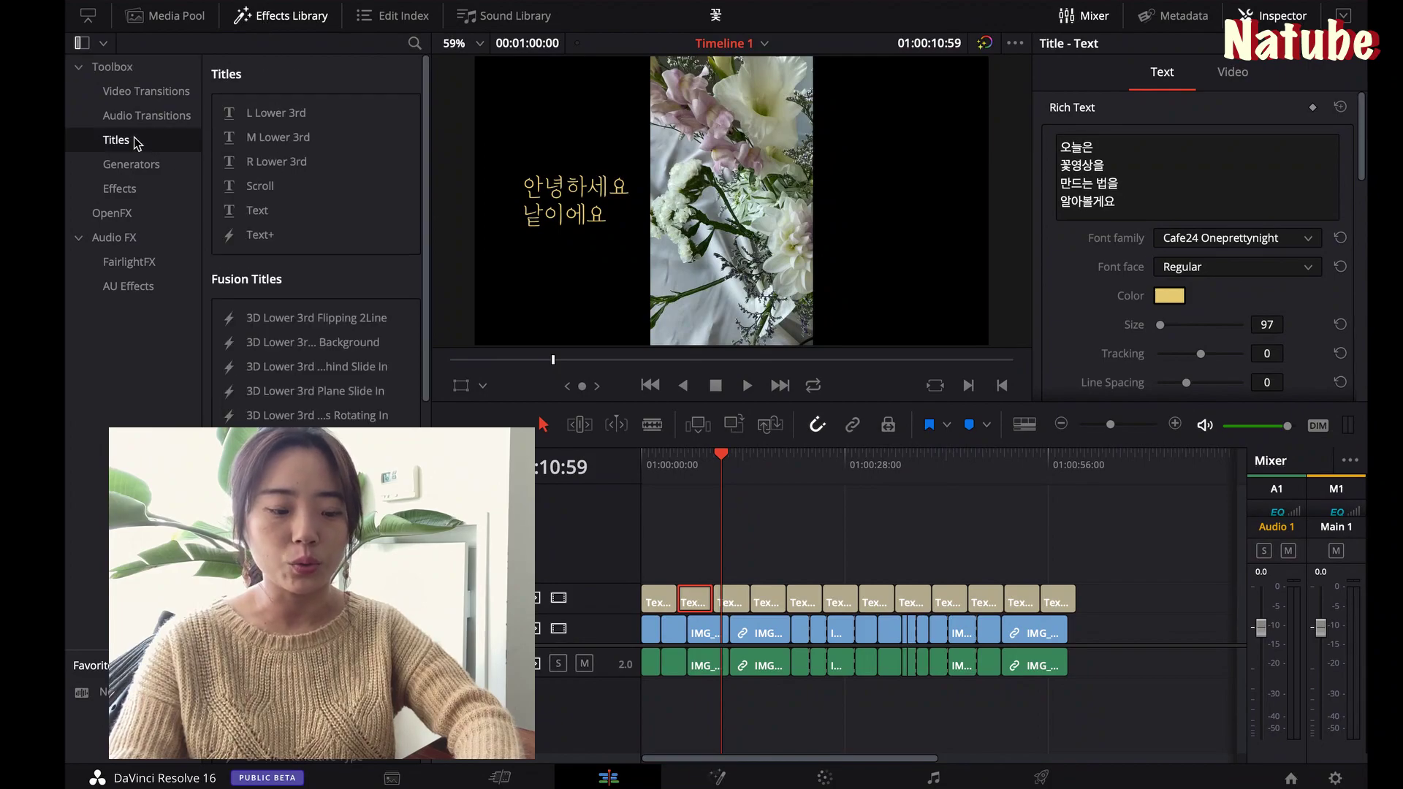
left_click_drag(314, 210, 1065, 613)
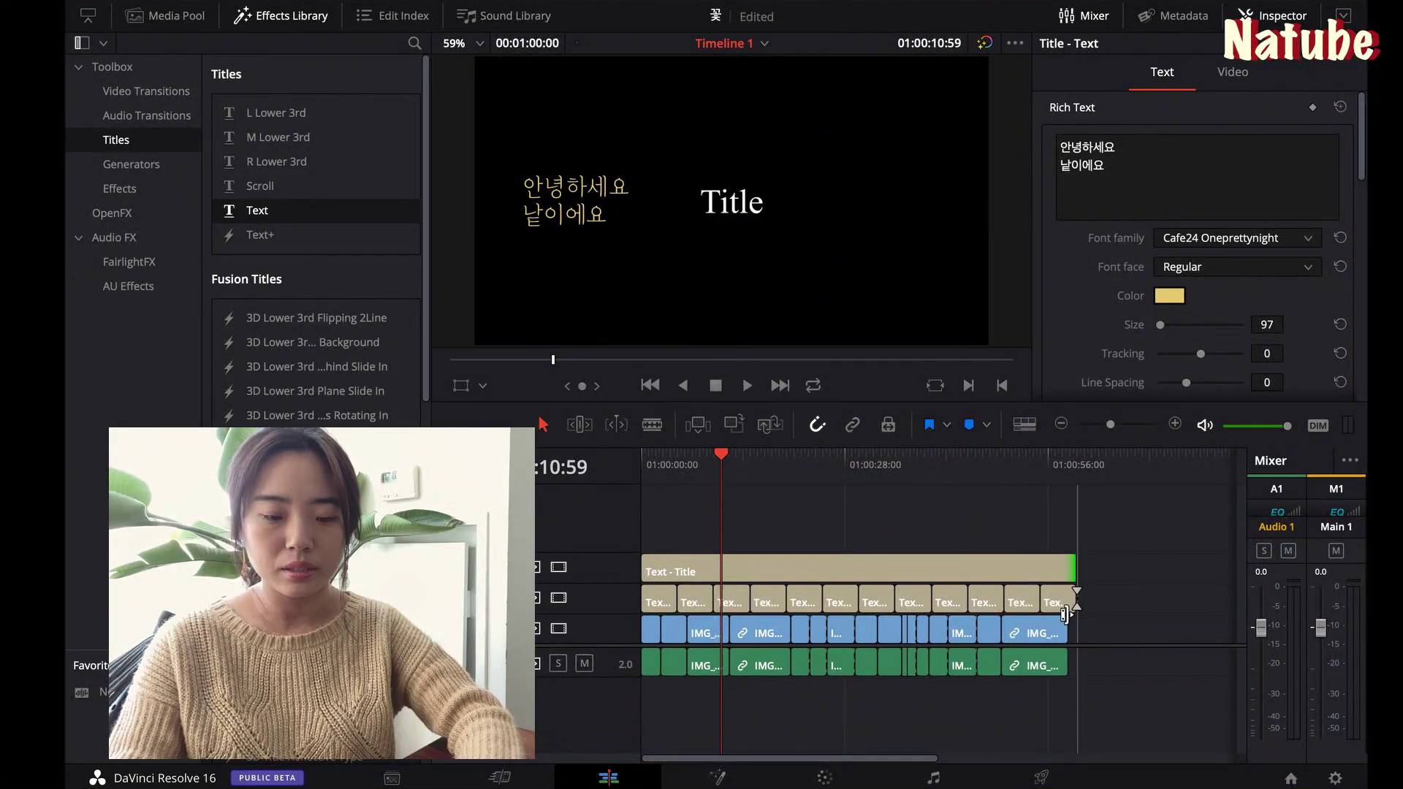
Replace the long title's text with 낱튜브 and reduce its text size
left_click(1008, 574)
left_click(1116, 178)
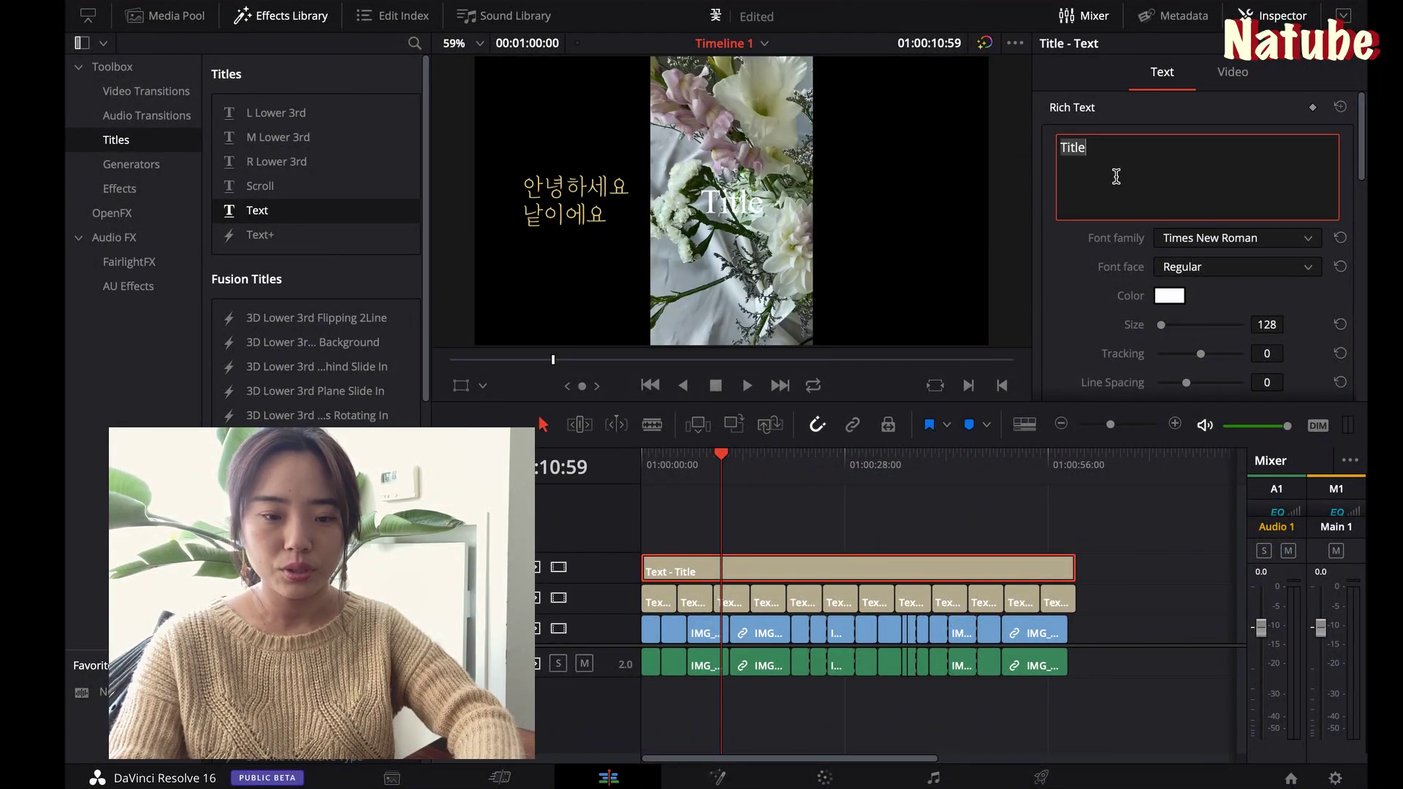
type("ㅜㅁ")
type("낱튜브")
left_click_drag(1266, 325, 1235, 324)
left_click(1211, 261)
left_click(1214, 284)
Position the 낱튜브 logo title in the picture's upper right corner at X 1797, Y 1010 with size 73
scroll(1215, 274, "down", 5)
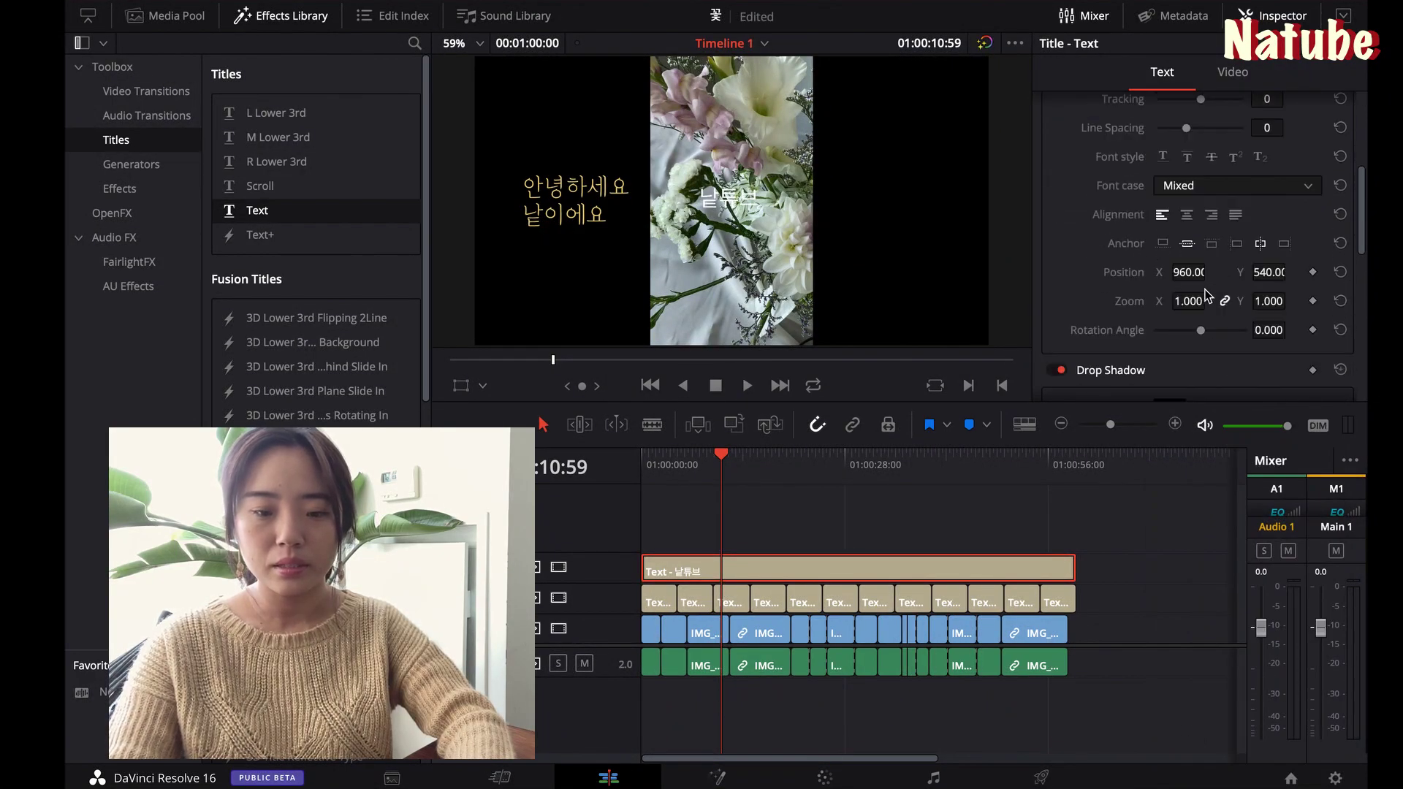
left_click_drag(1198, 271, 1204, 272)
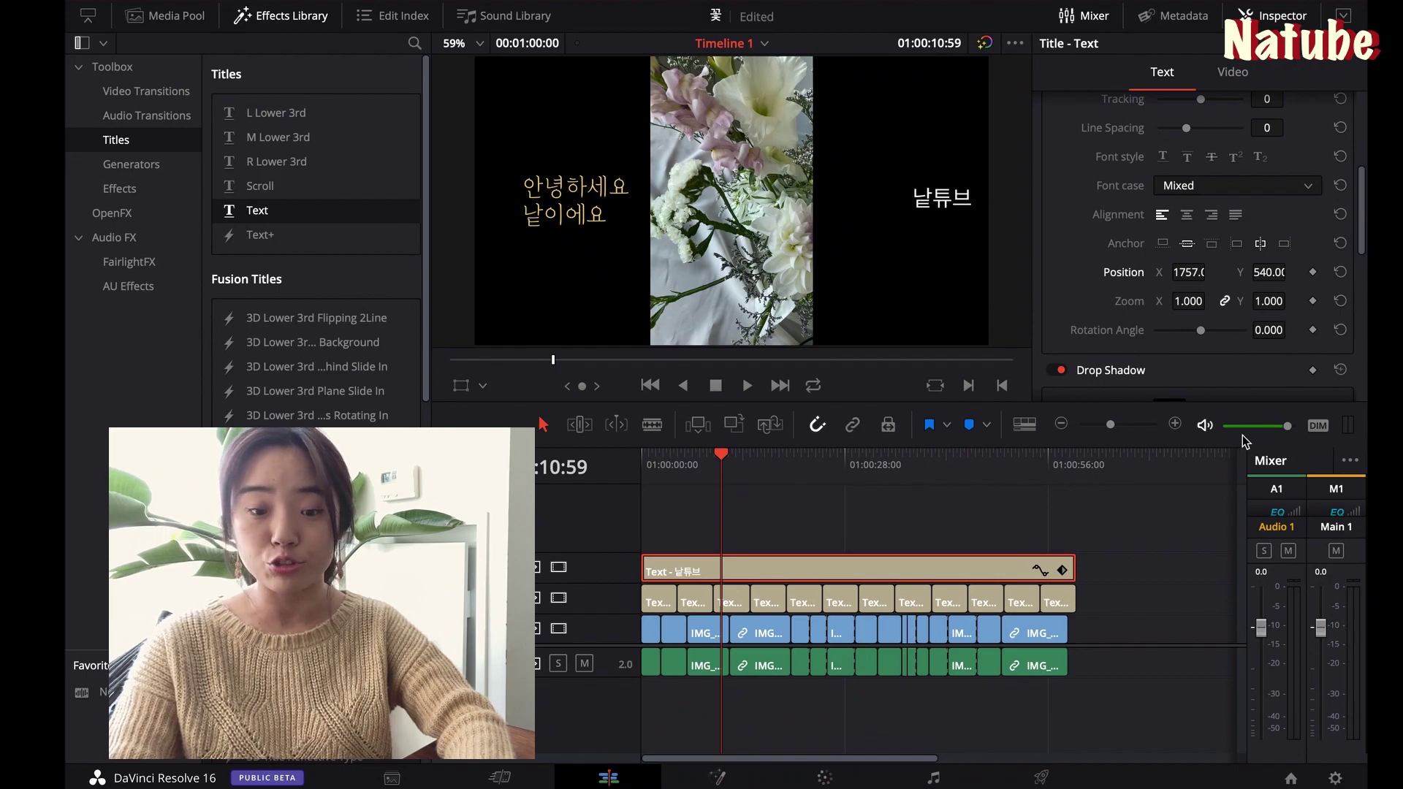
left_click_drag(1287, 273, 416, 377)
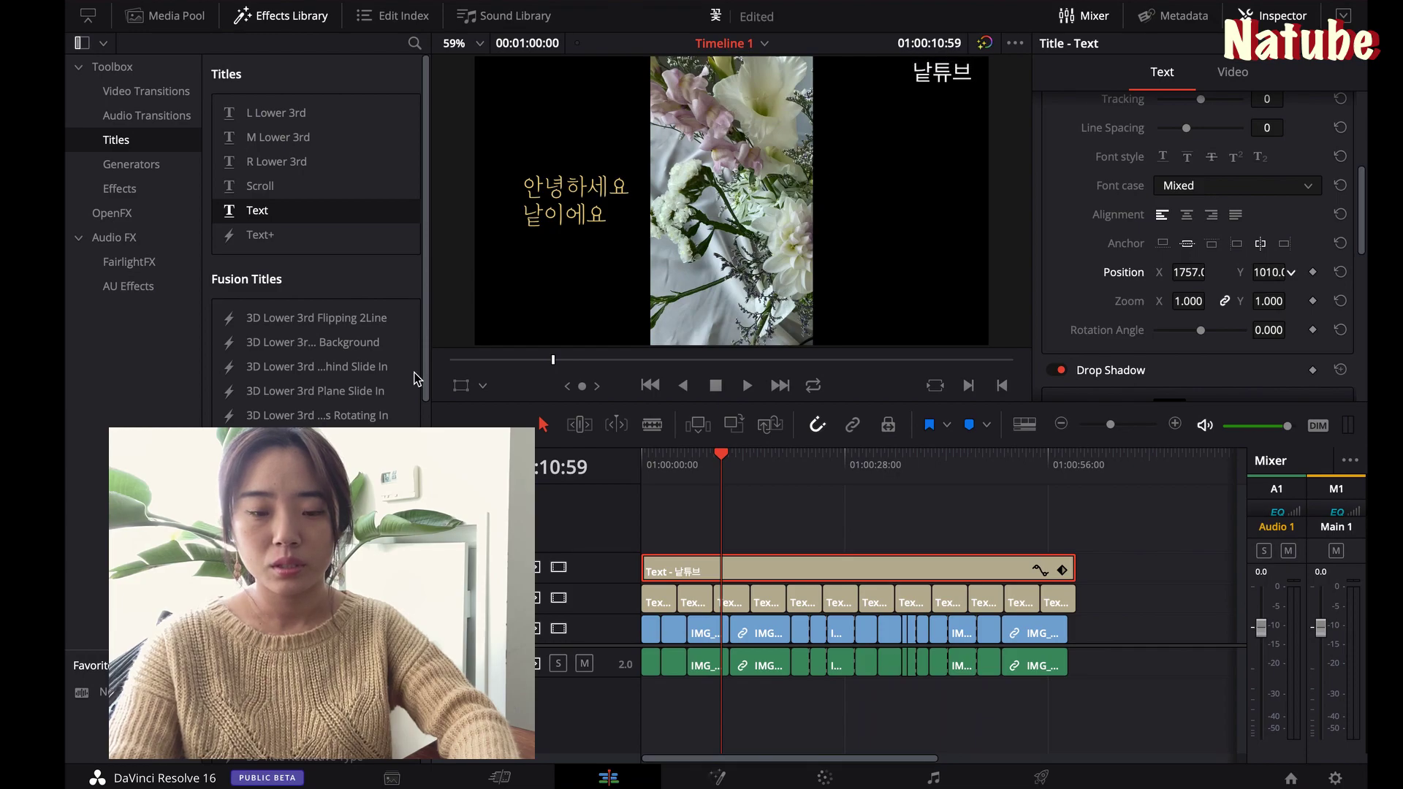
scroll(1311, 250, "up", 3)
left_click_drag(1267, 187, 1242, 189)
scroll(1188, 332, "down", 1)
left_click_drag(1189, 336, 1222, 339)
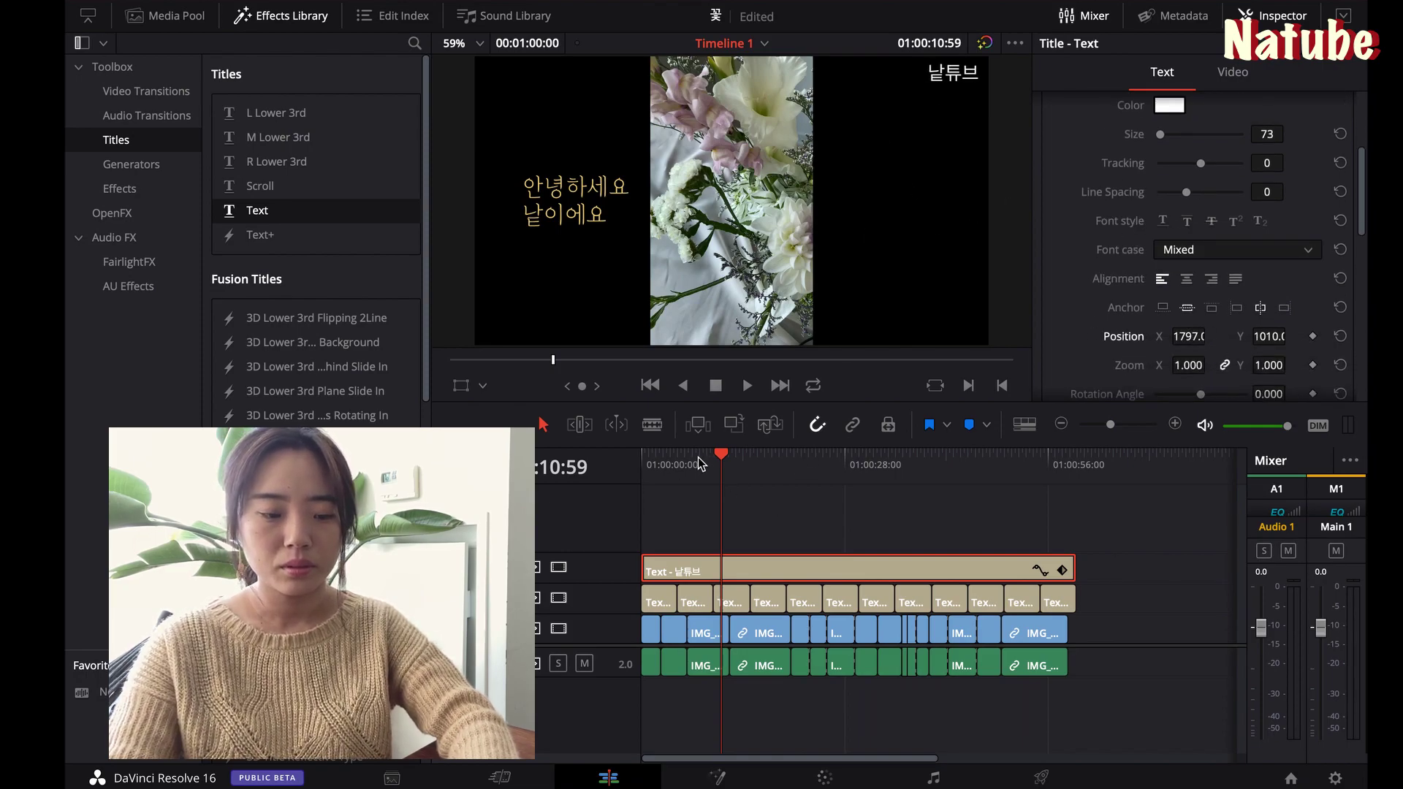
Play the timeline at several points to check the logo title over the different clips
left_click(749, 457)
key("space")
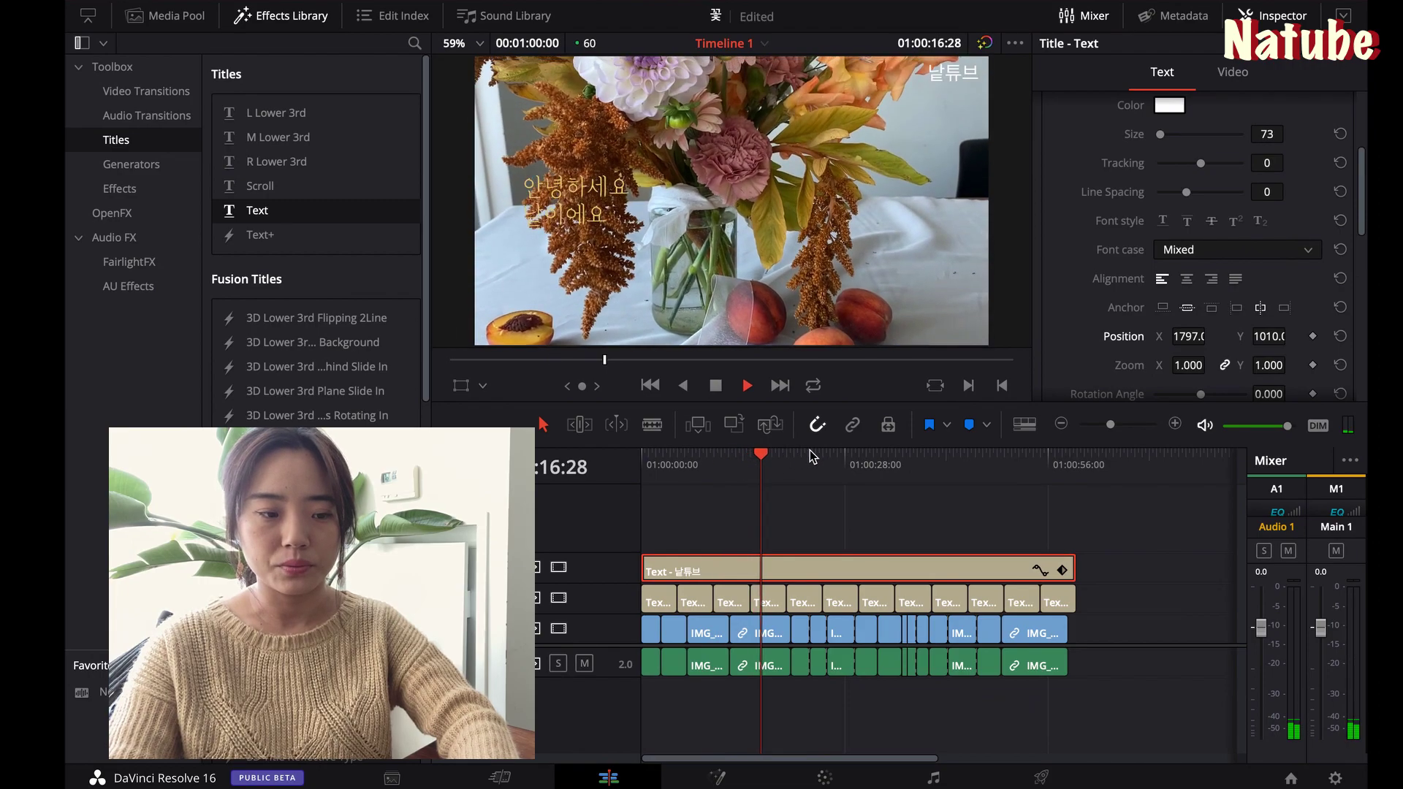
left_click(853, 456)
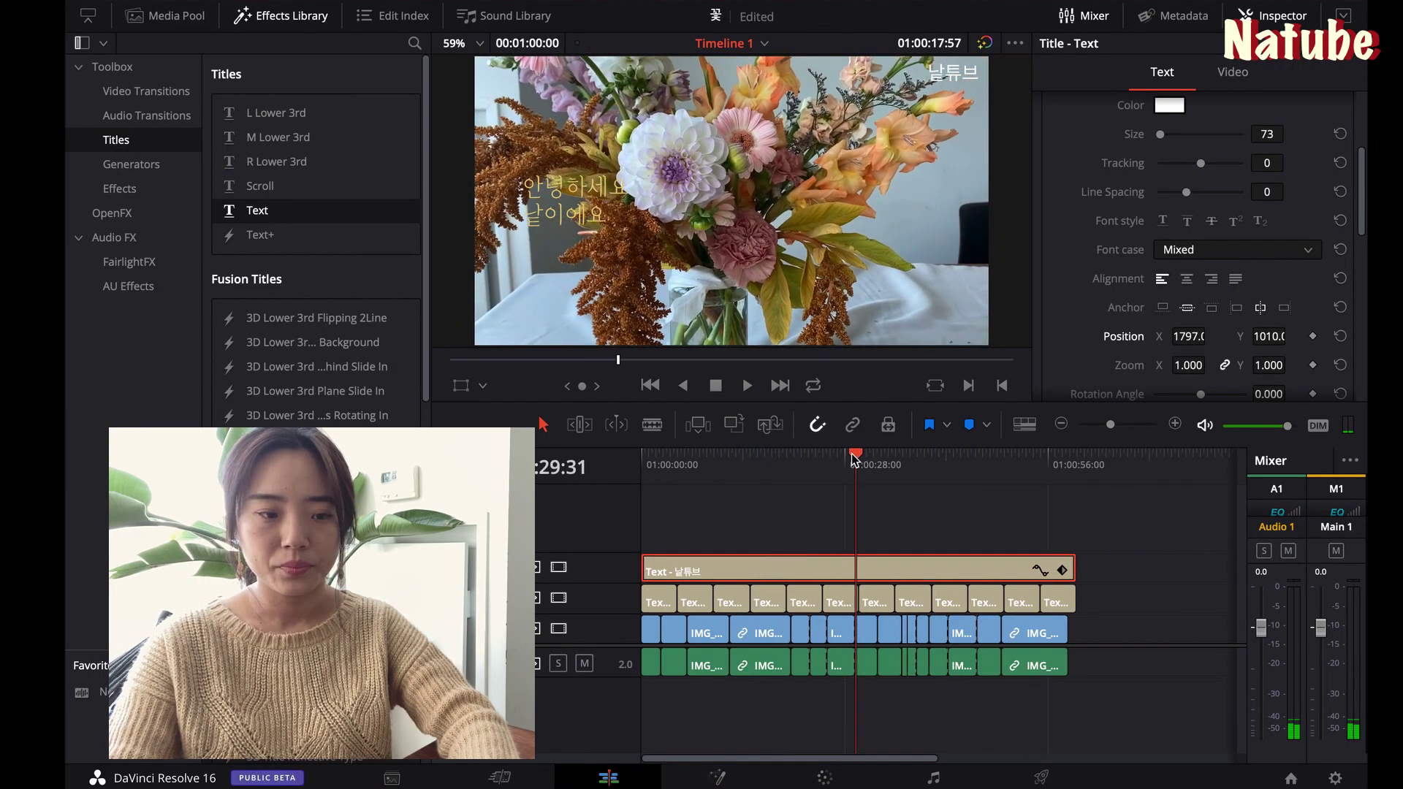
key("space")
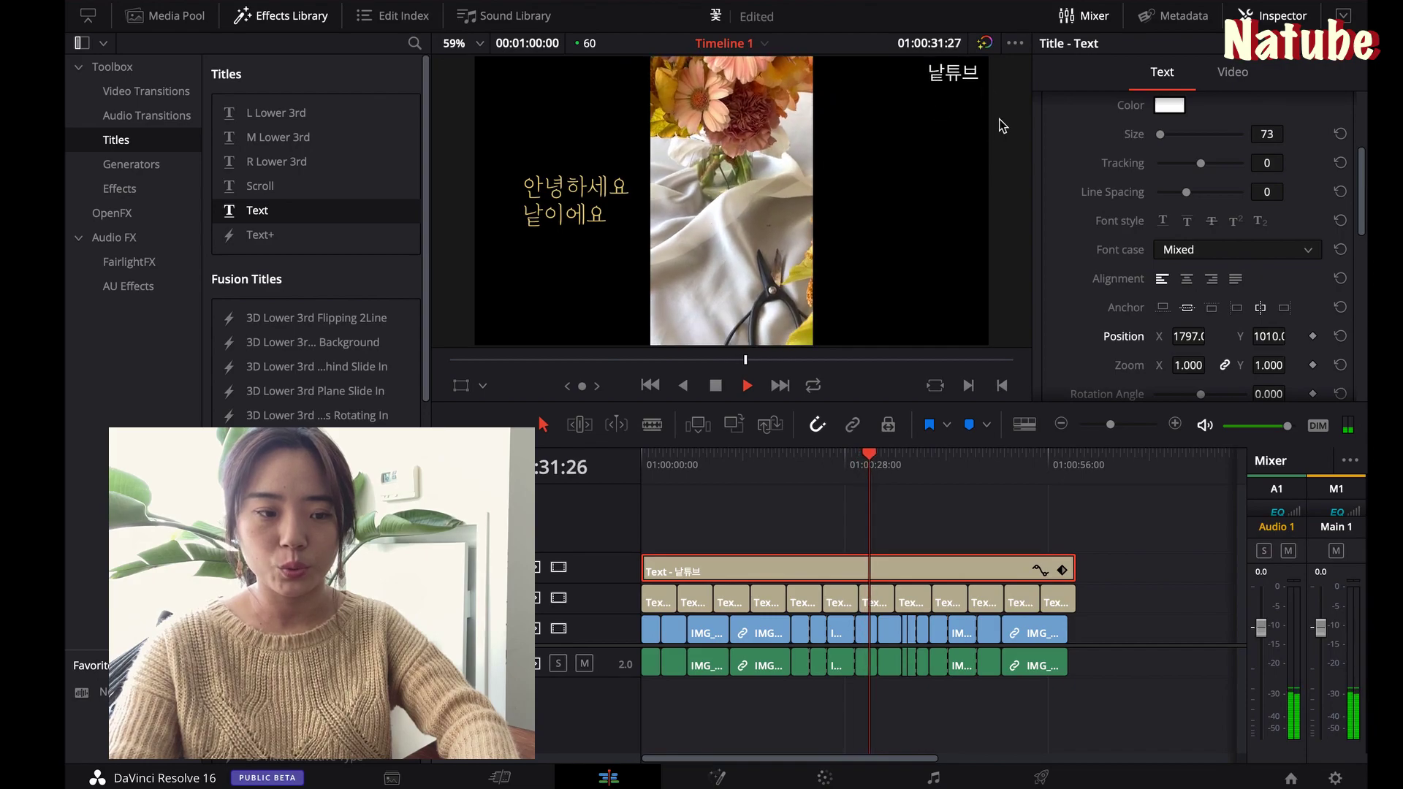
left_click(966, 458)
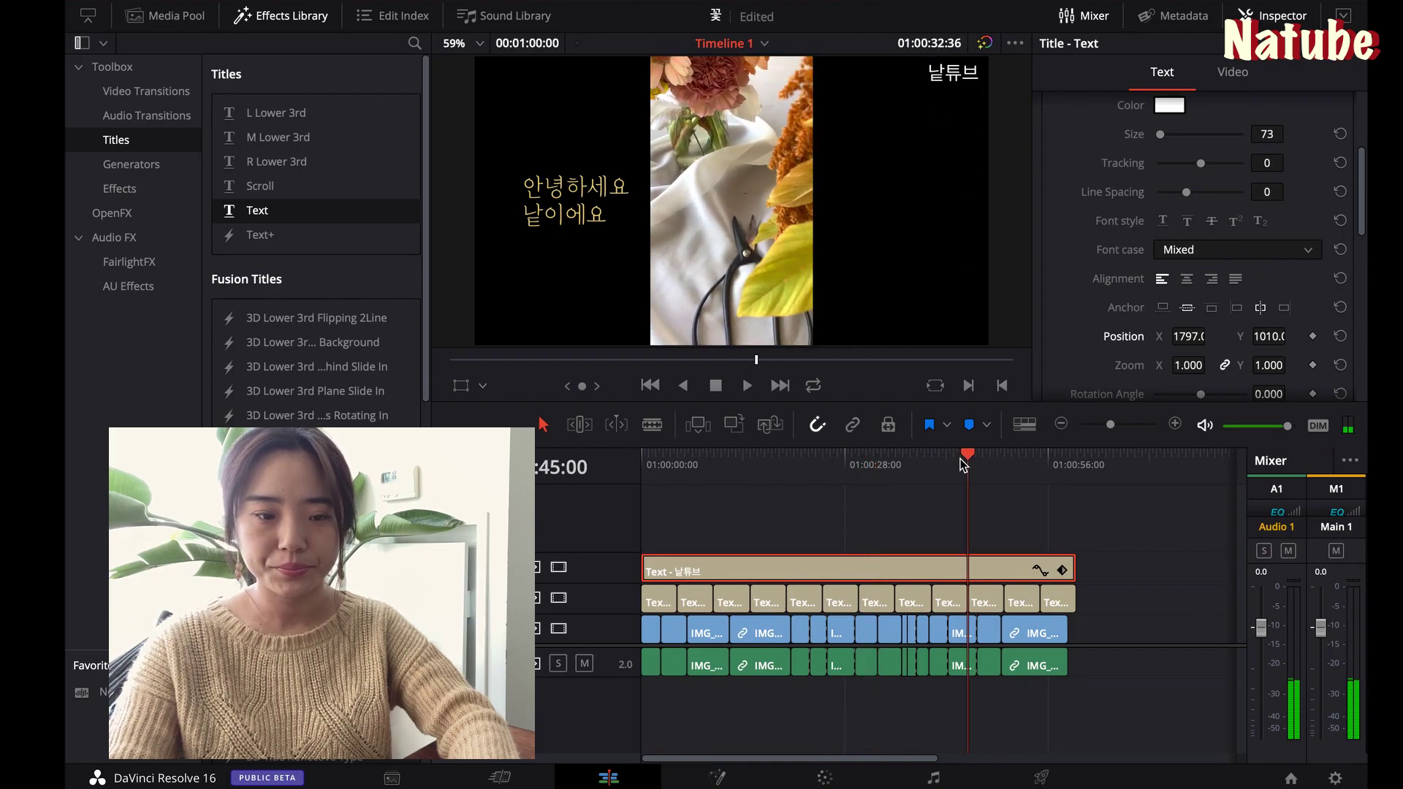
left_click(1006, 457)
key("space")
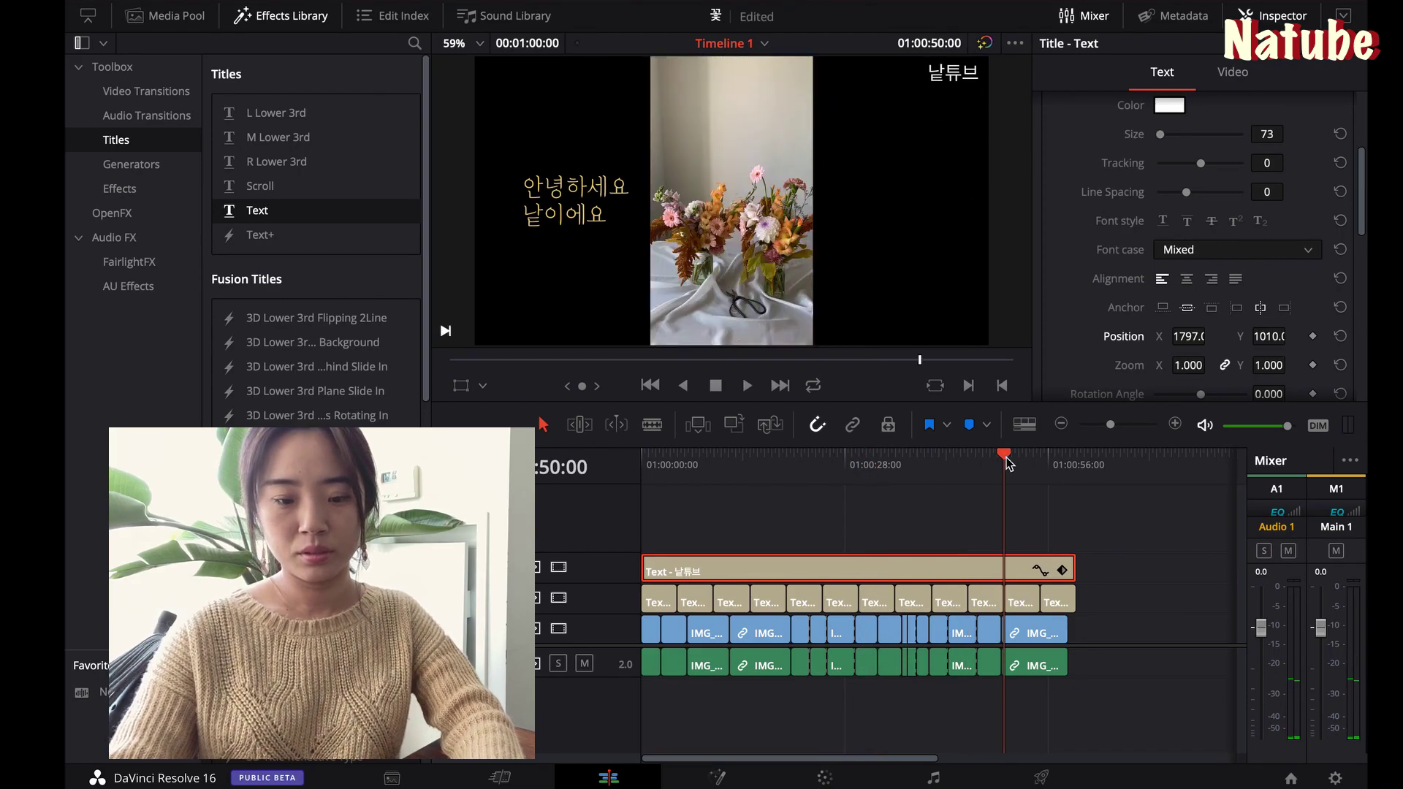
key("space")
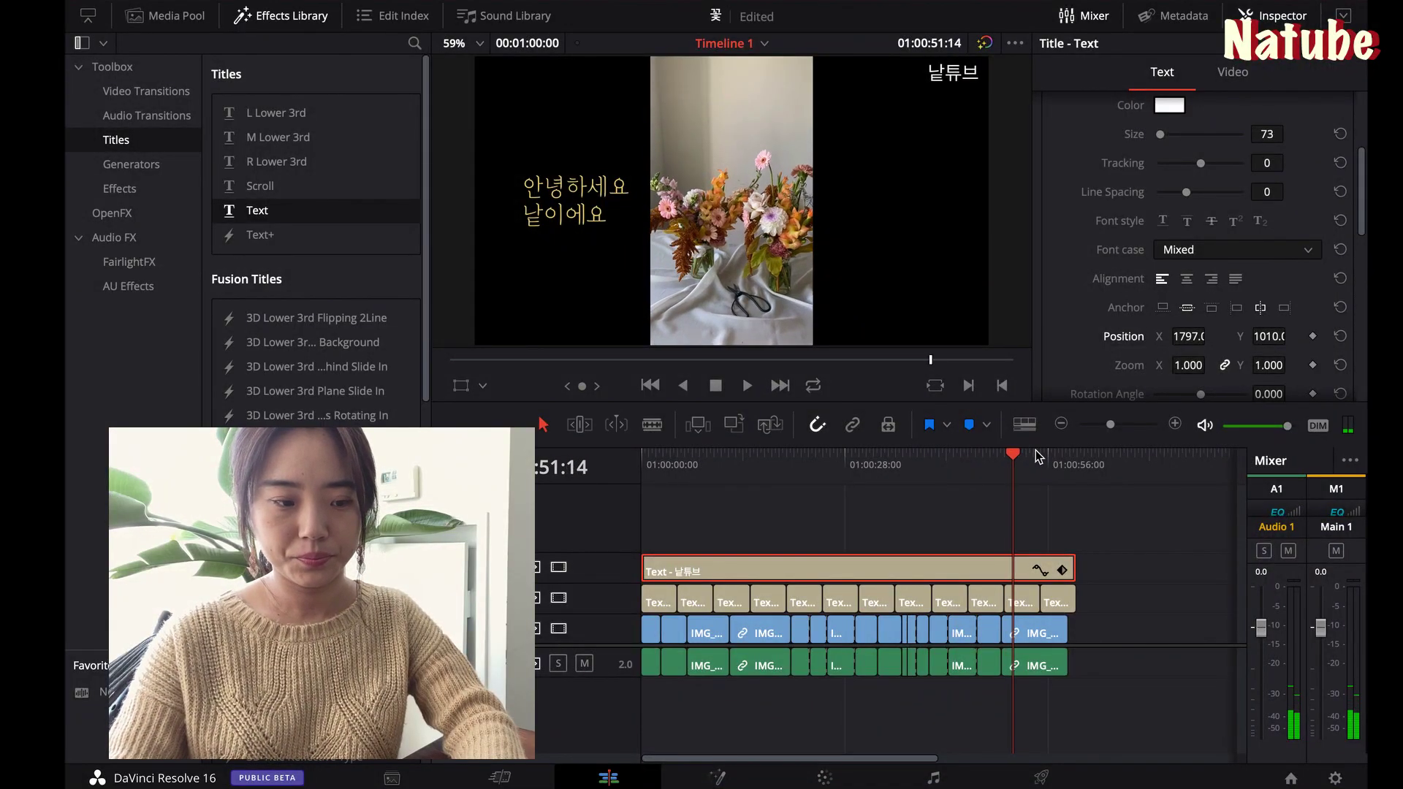
left_click(1041, 457)
key("space")
key("space")
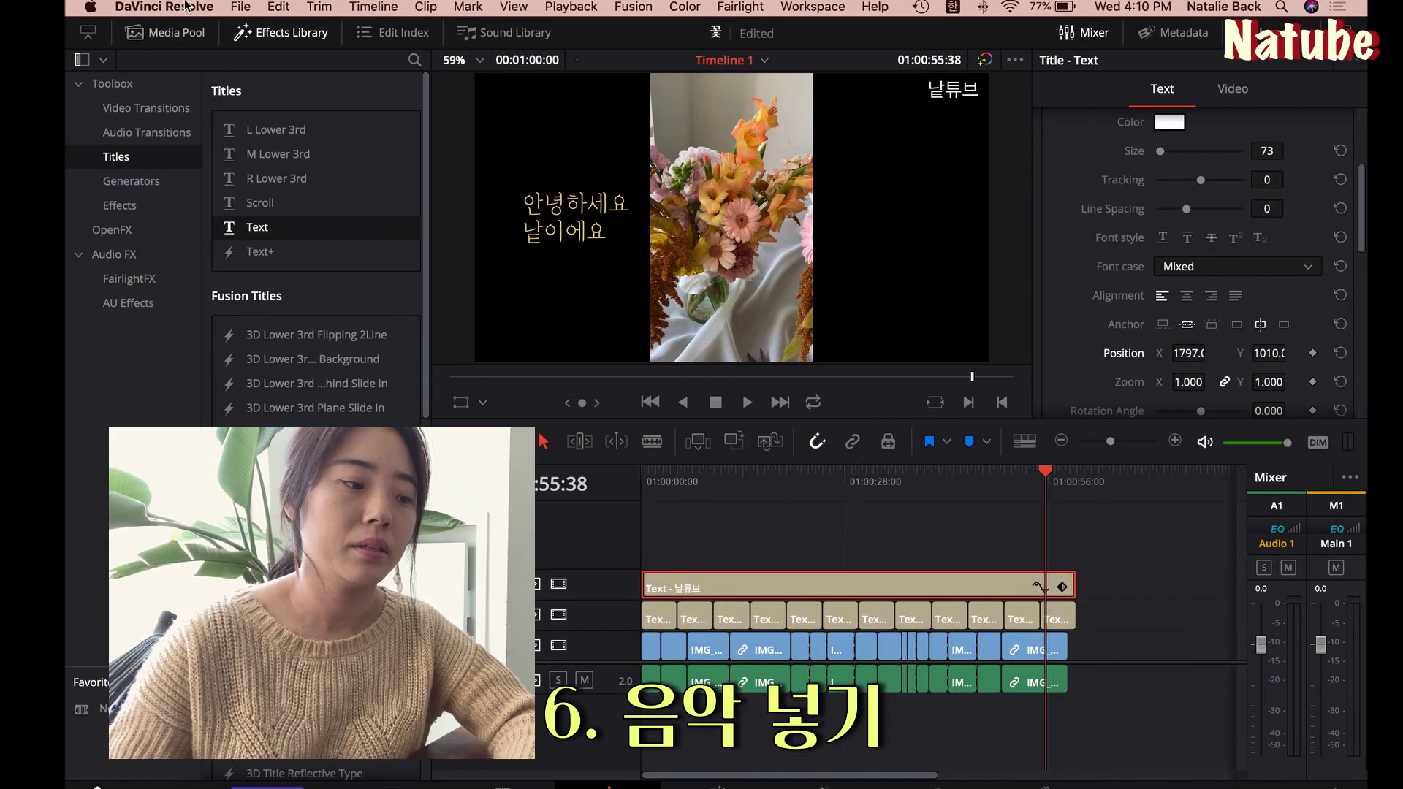
Import Solo_Cello_Passion (1).mp3 from the classical music folder and place it at the timeline's start on a new audio track
left_click(157, 15)
left_click(244, 9)
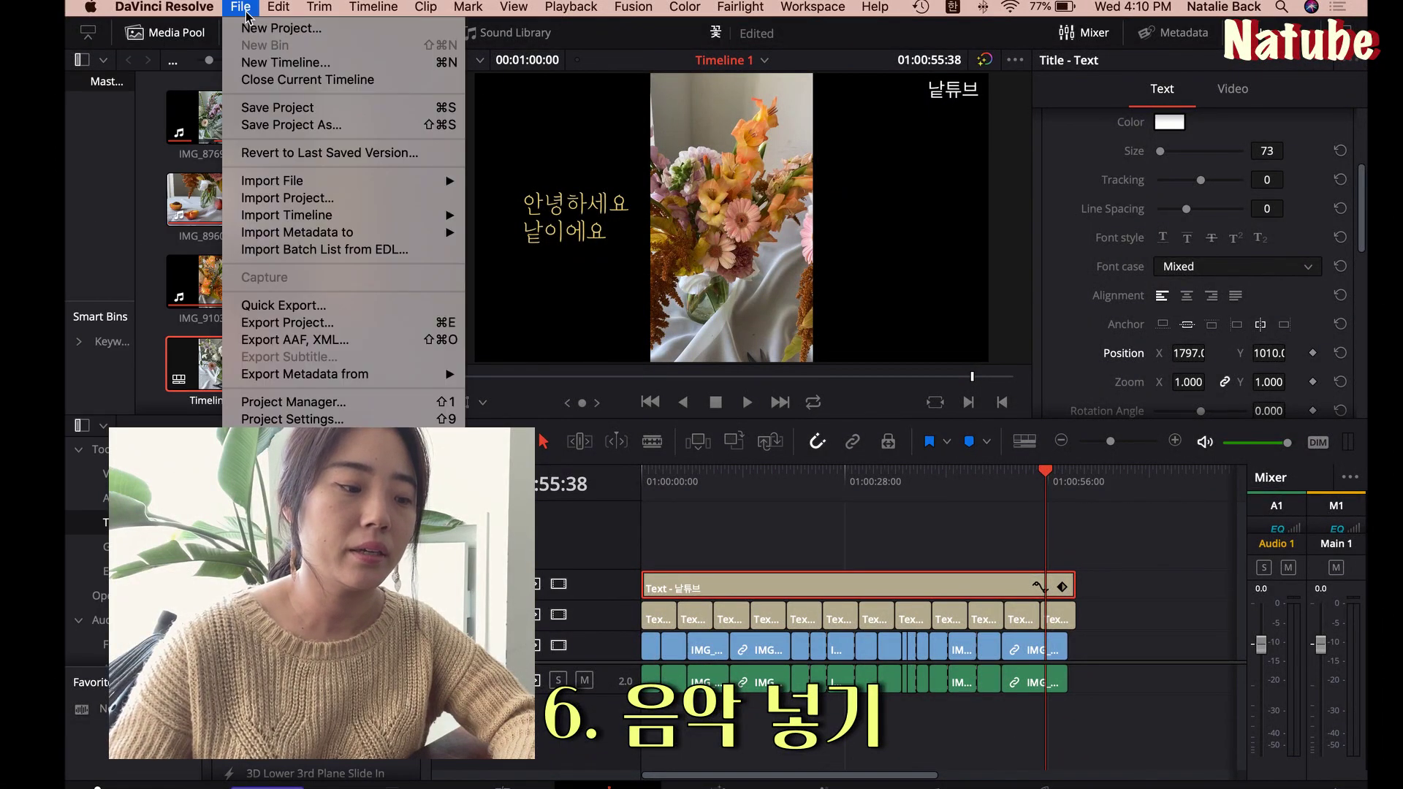
mouse_move(355, 181)
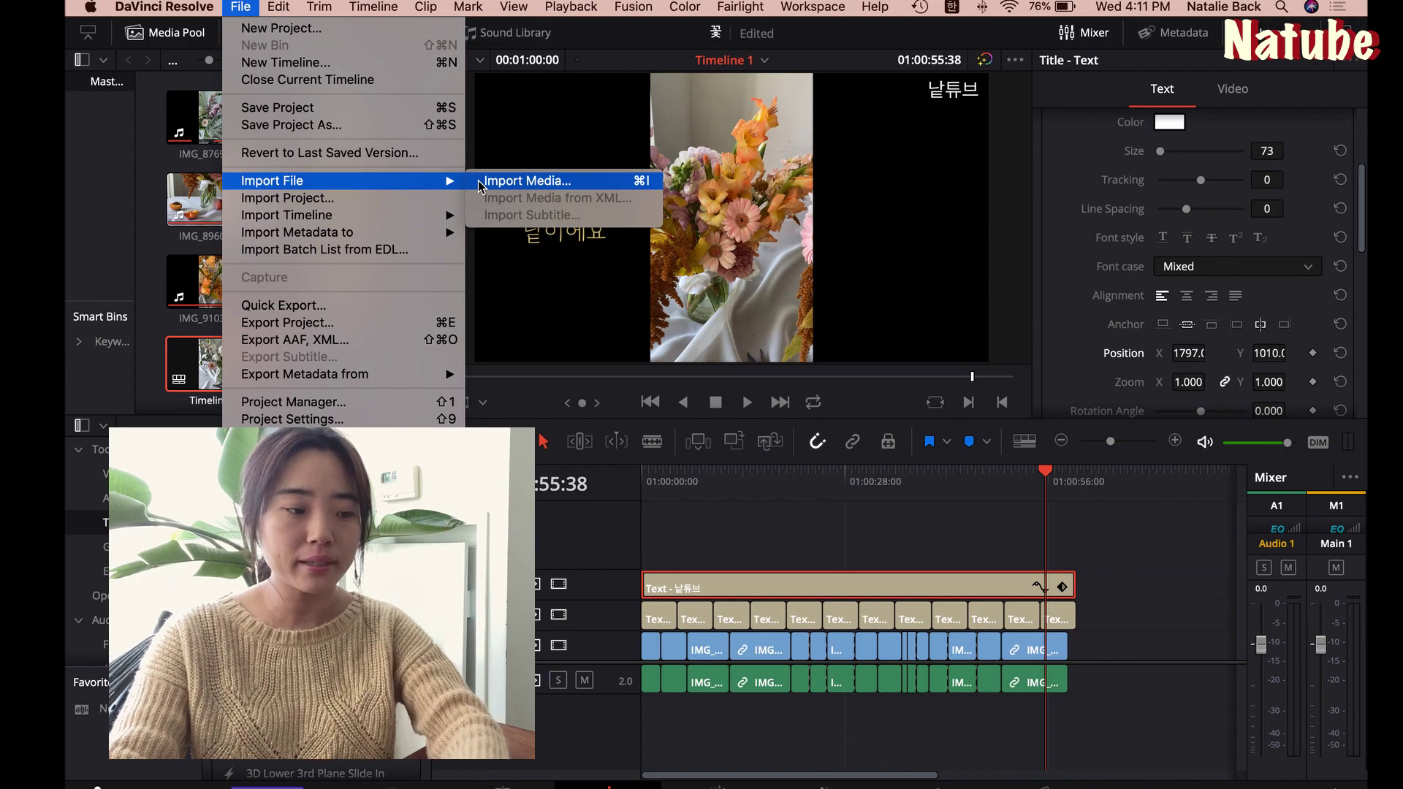
left_click(511, 181)
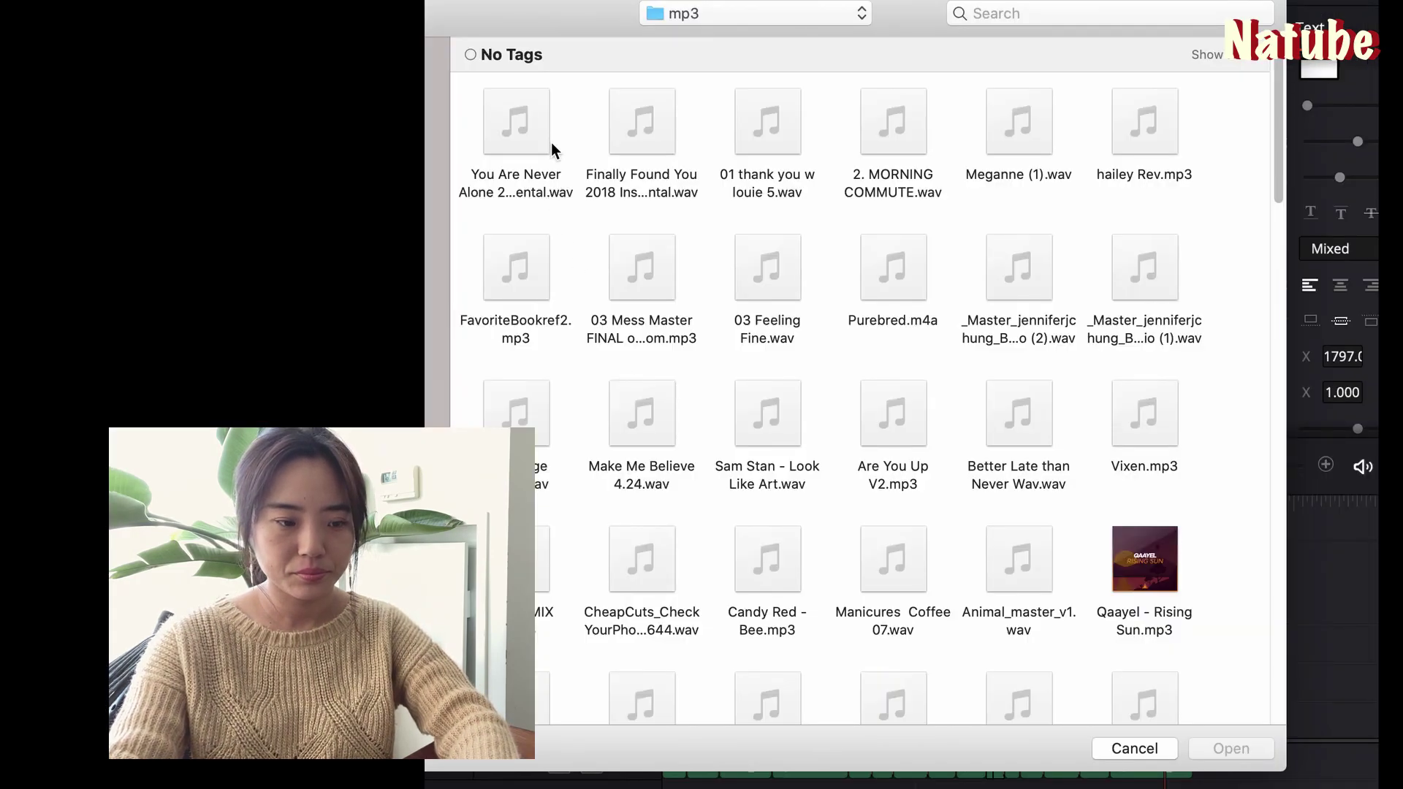
scroll(551, 393, "down", 15)
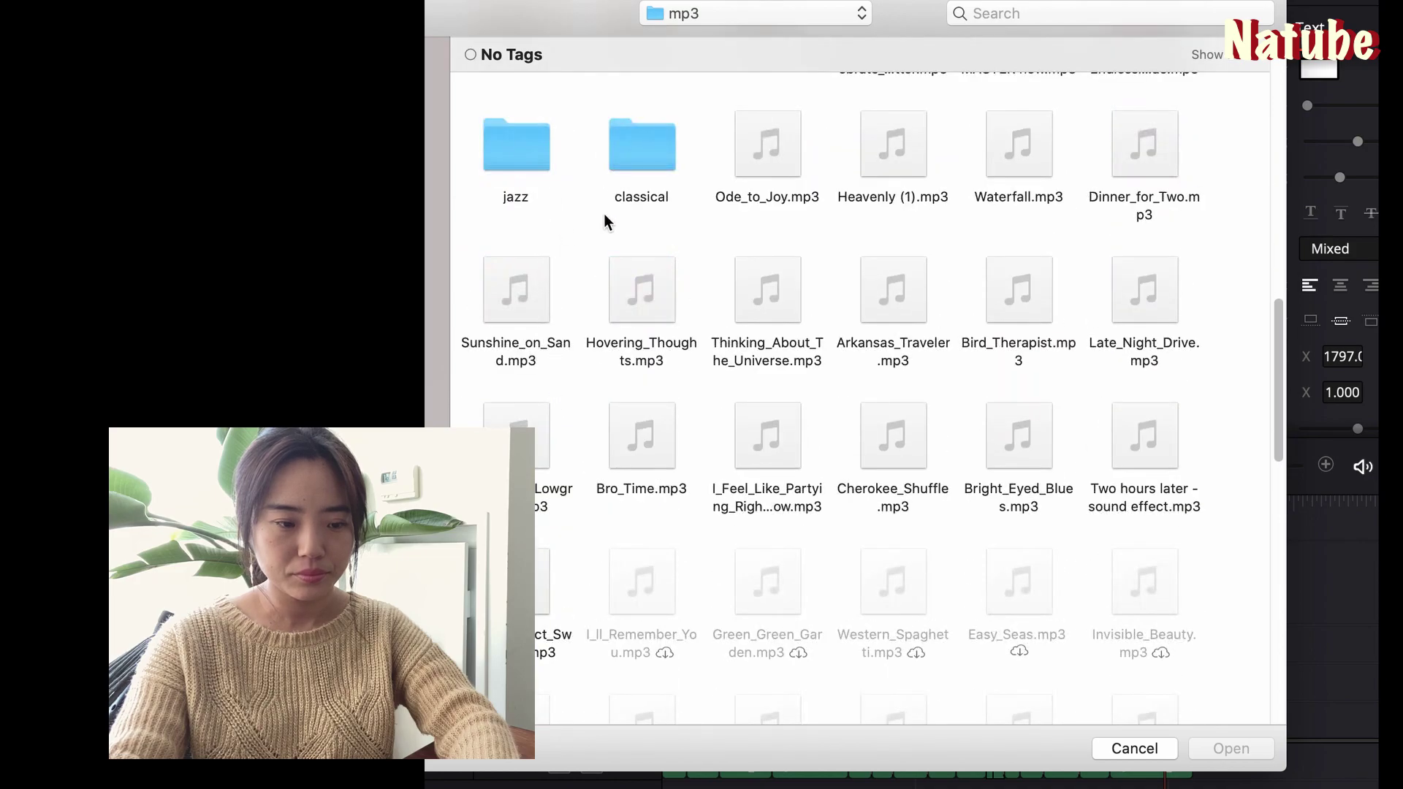
double_click(650, 140)
left_click(514, 125)
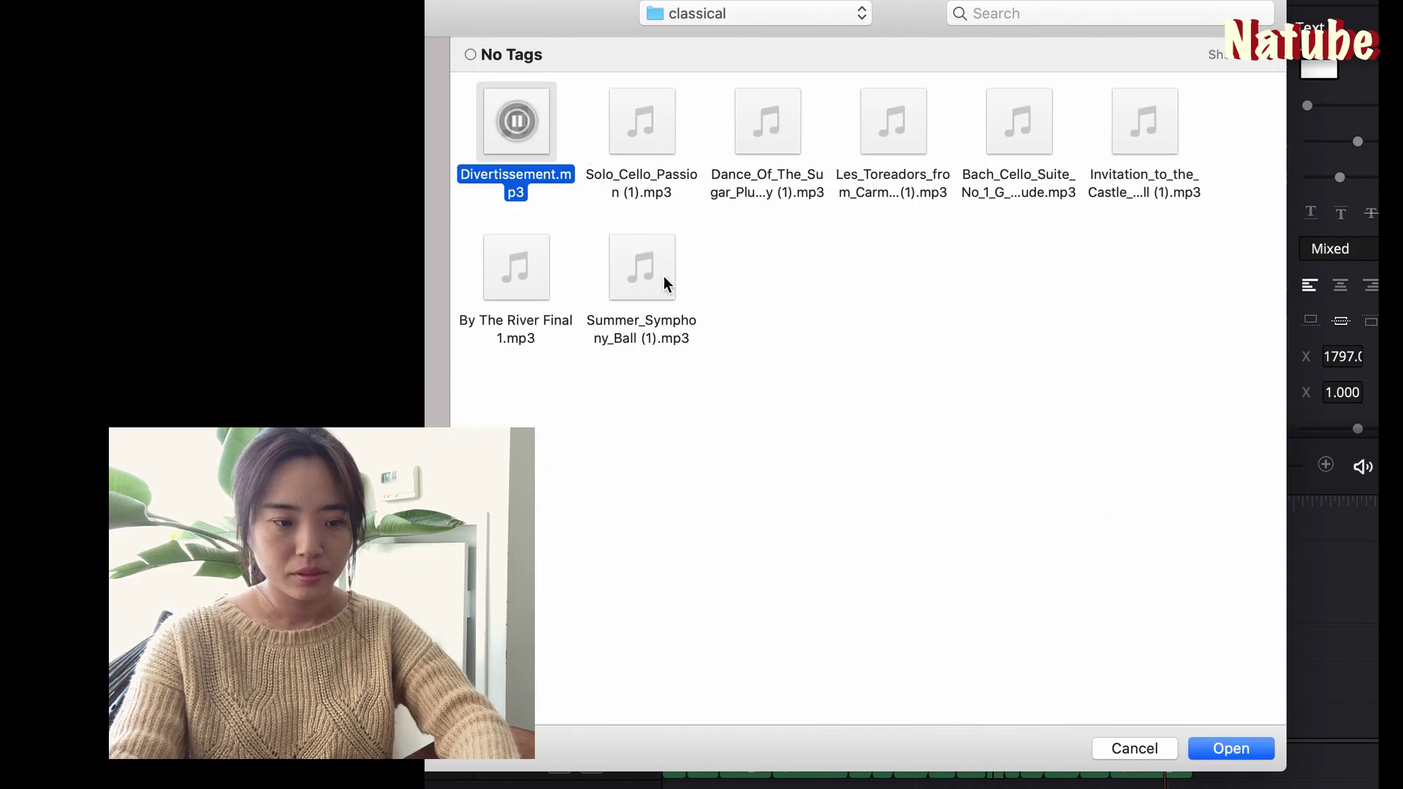
left_click(647, 126)
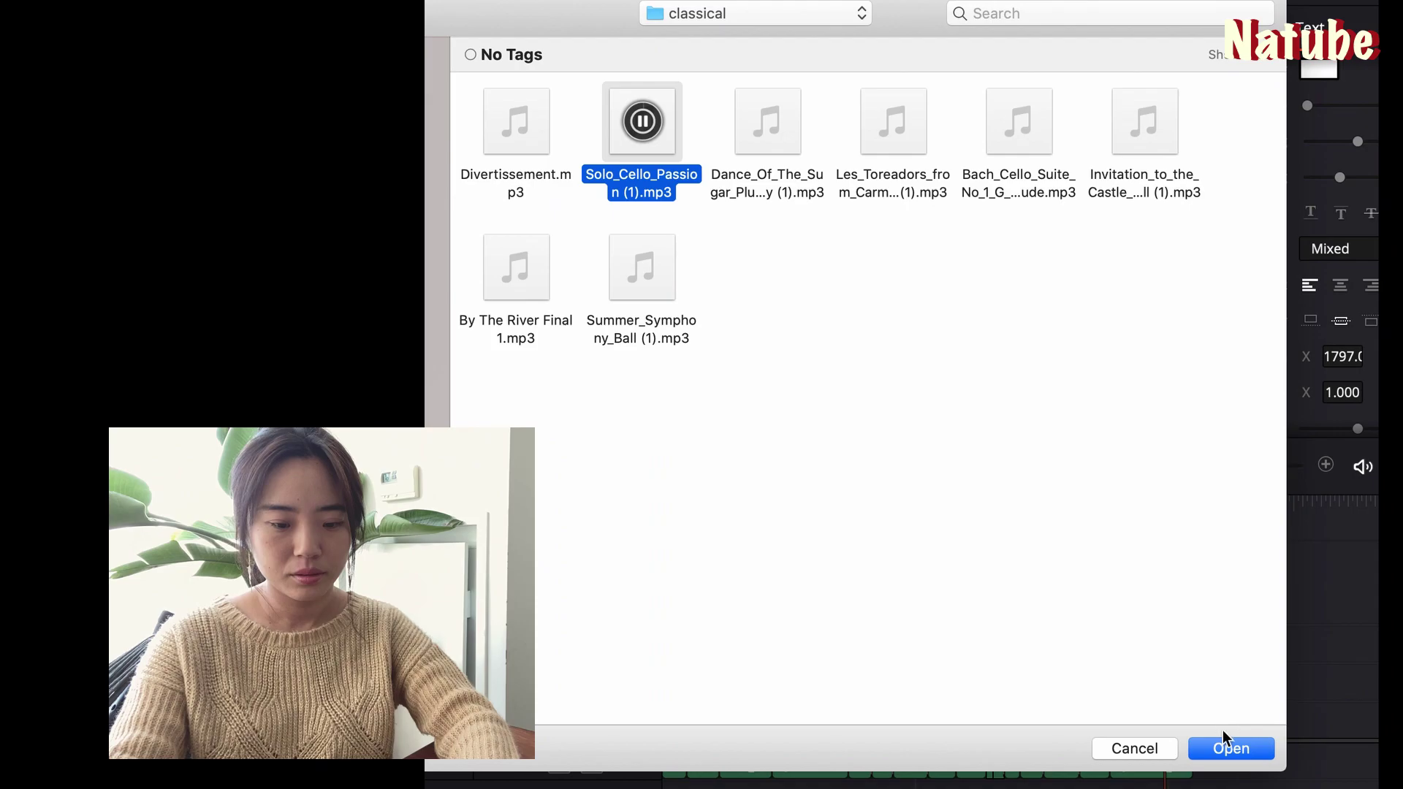
left_click(1227, 748)
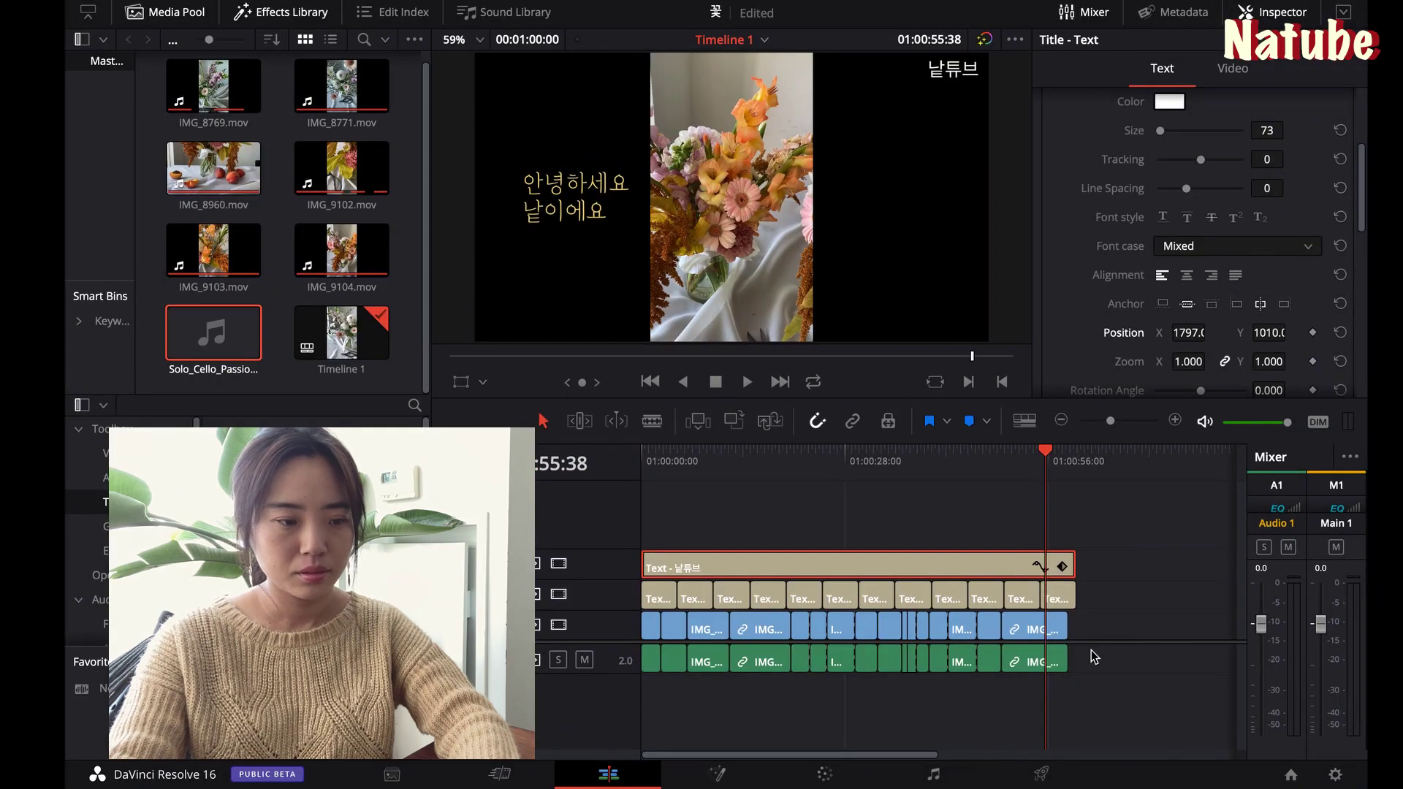
left_click_drag(220, 353, 658, 703)
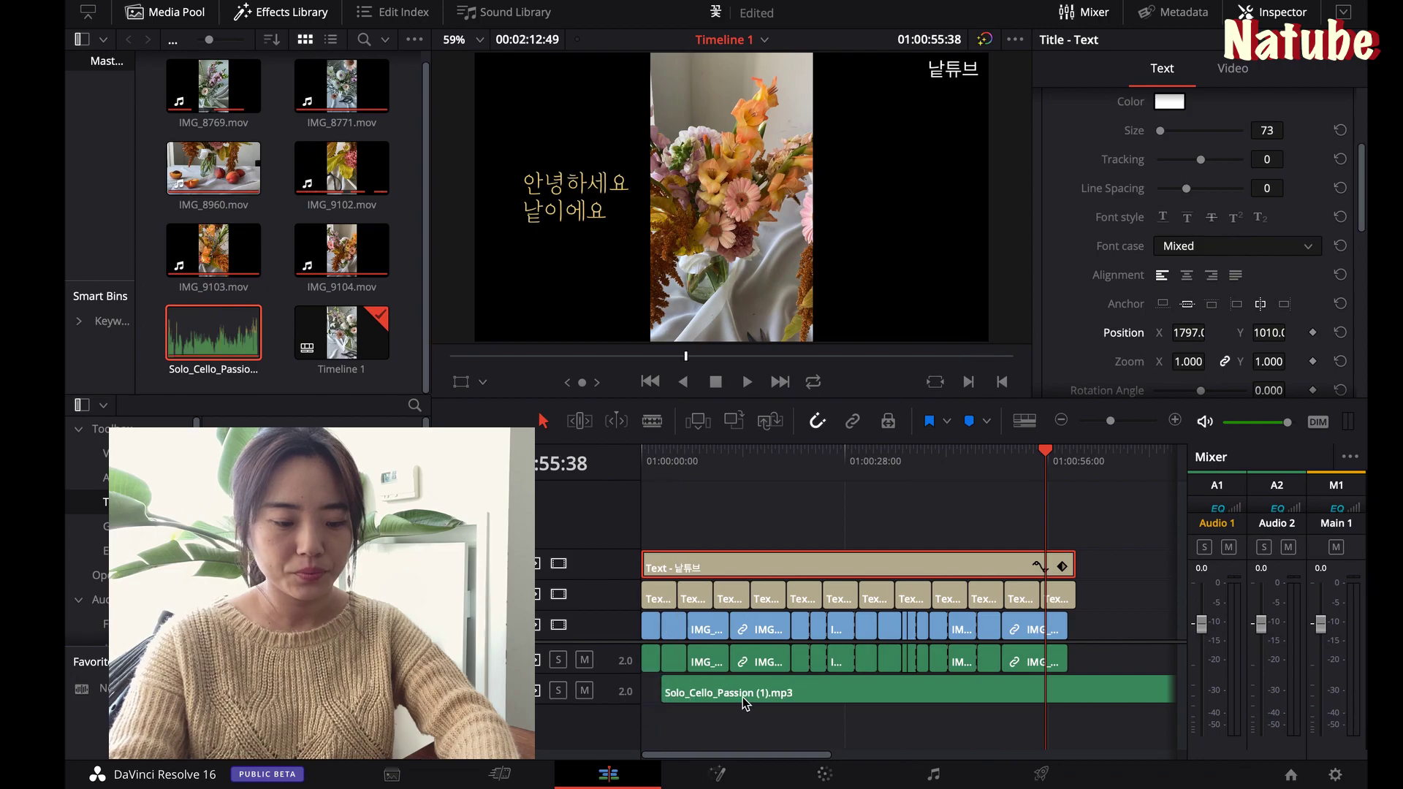
left_click(730, 705)
On the Fairlight page, split the cello music where the footage ends at 01:00:58:52 and delete the excess part
left_click(943, 778)
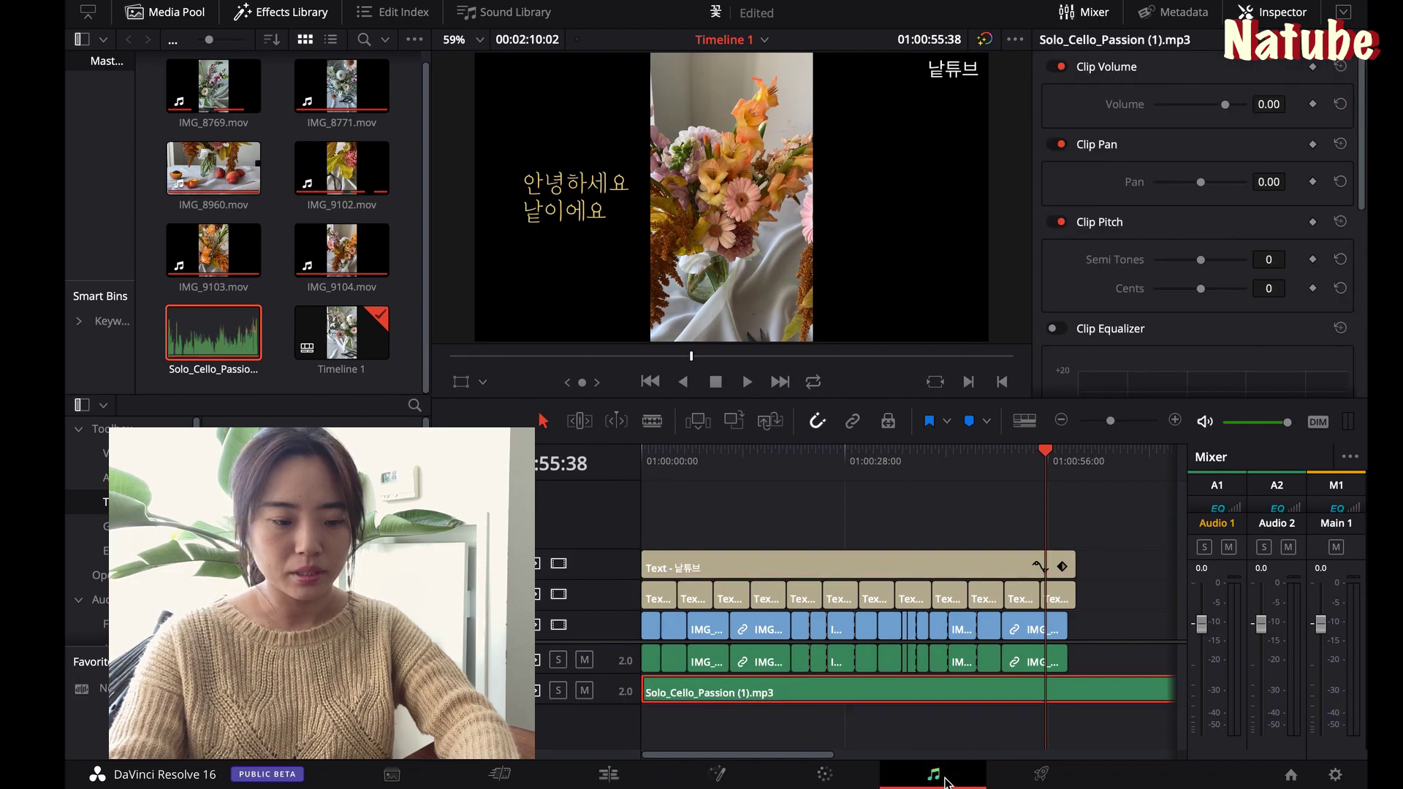
left_click(781, 428)
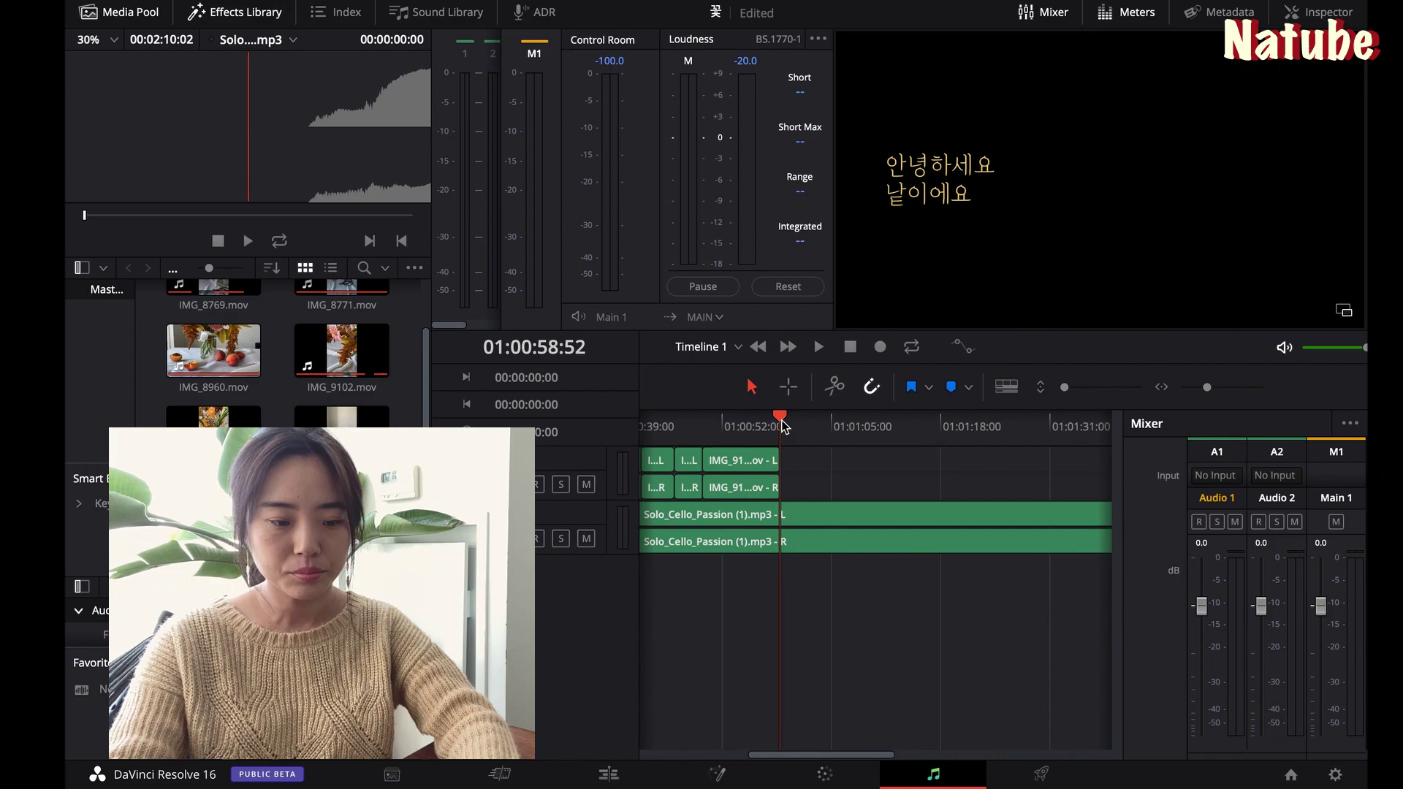
left_click(817, 539)
key("ctrl+b")
left_click(816, 522)
key("Delete")
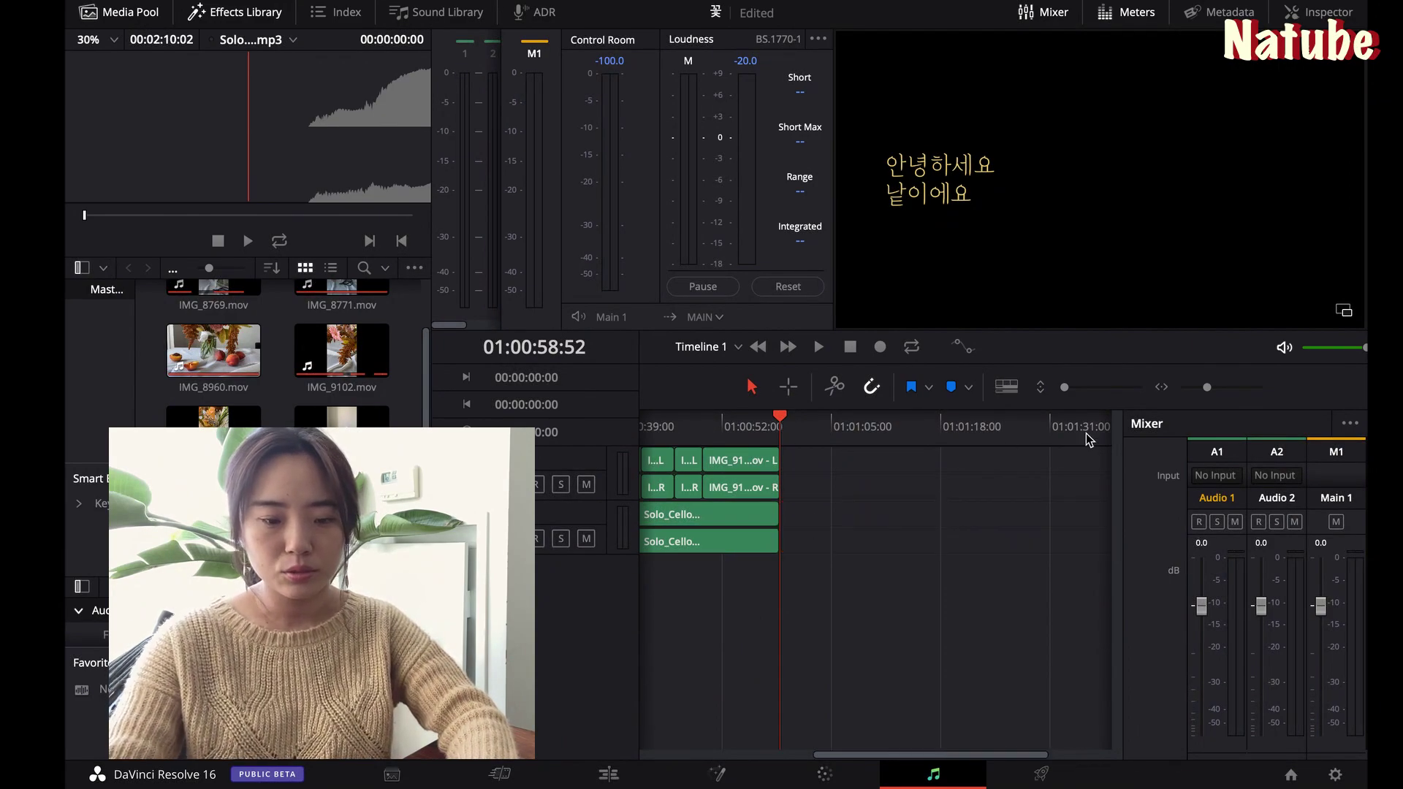
Enlarge the audio tracks and examine the waveform and volume line at the start of the cello music
left_click_drag(1063, 387, 1079, 387)
left_click(1221, 389)
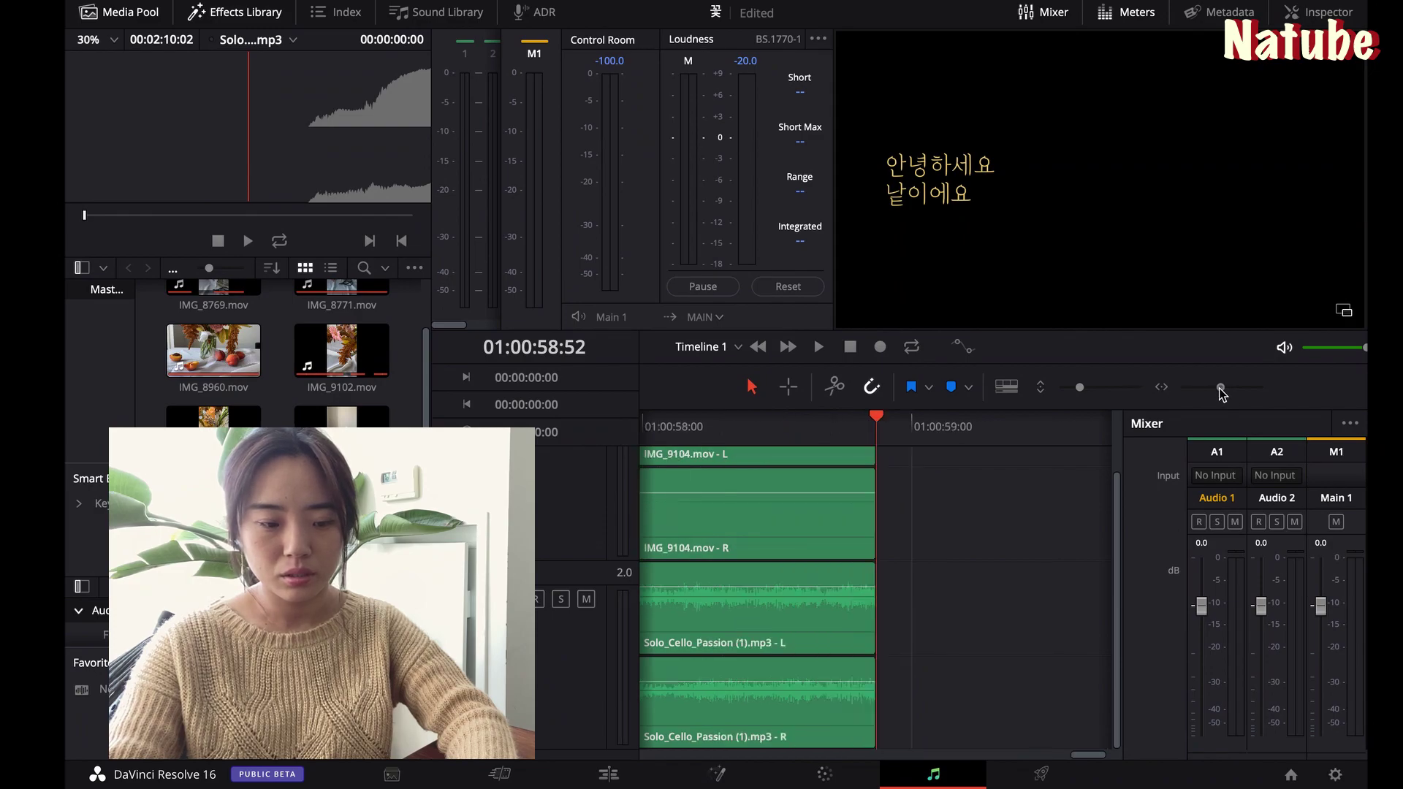
left_click_drag(1087, 754, 595, 723)
left_click(868, 427)
left_click_drag(971, 589, 970, 590)
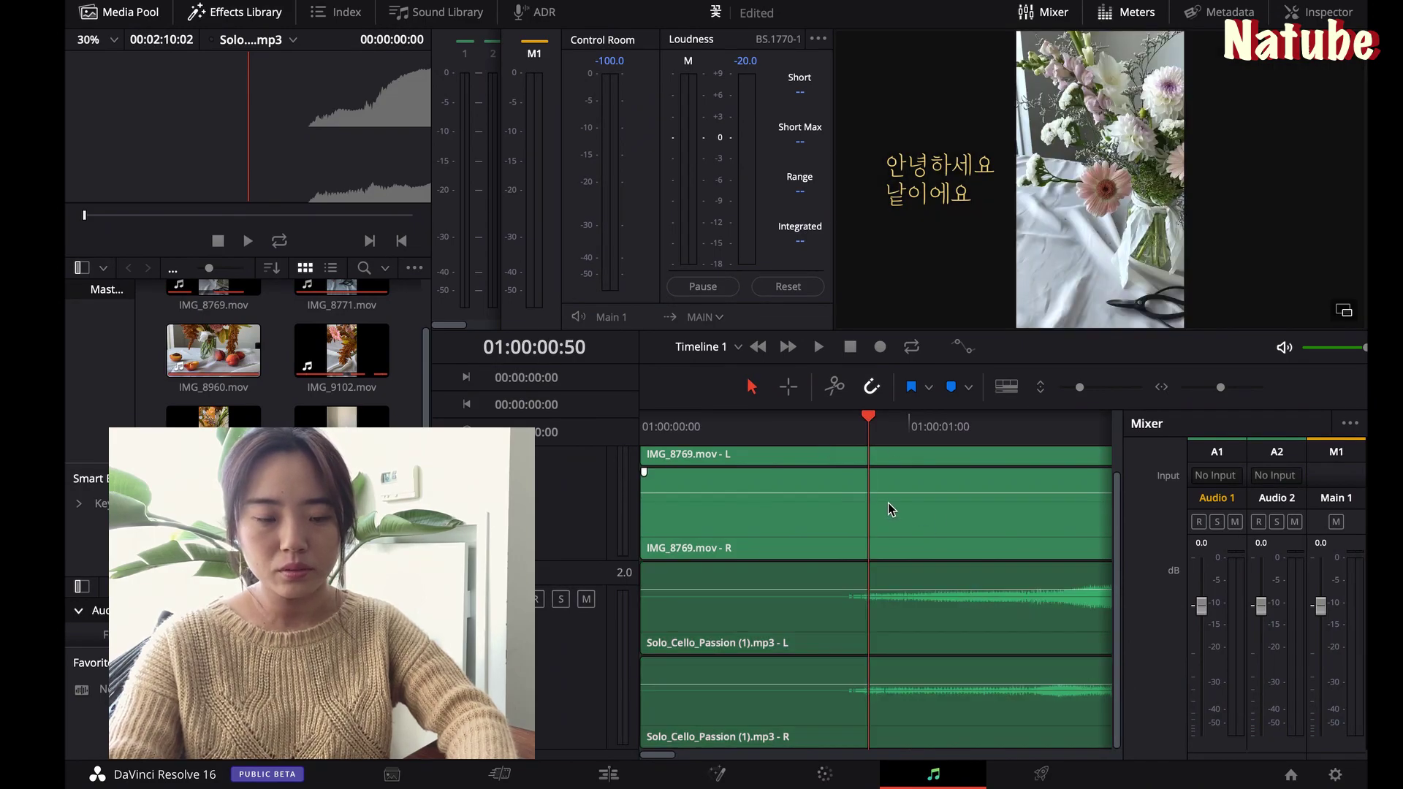
Switch to the Cut page, save the project and play the video full screen
left_click(505, 772)
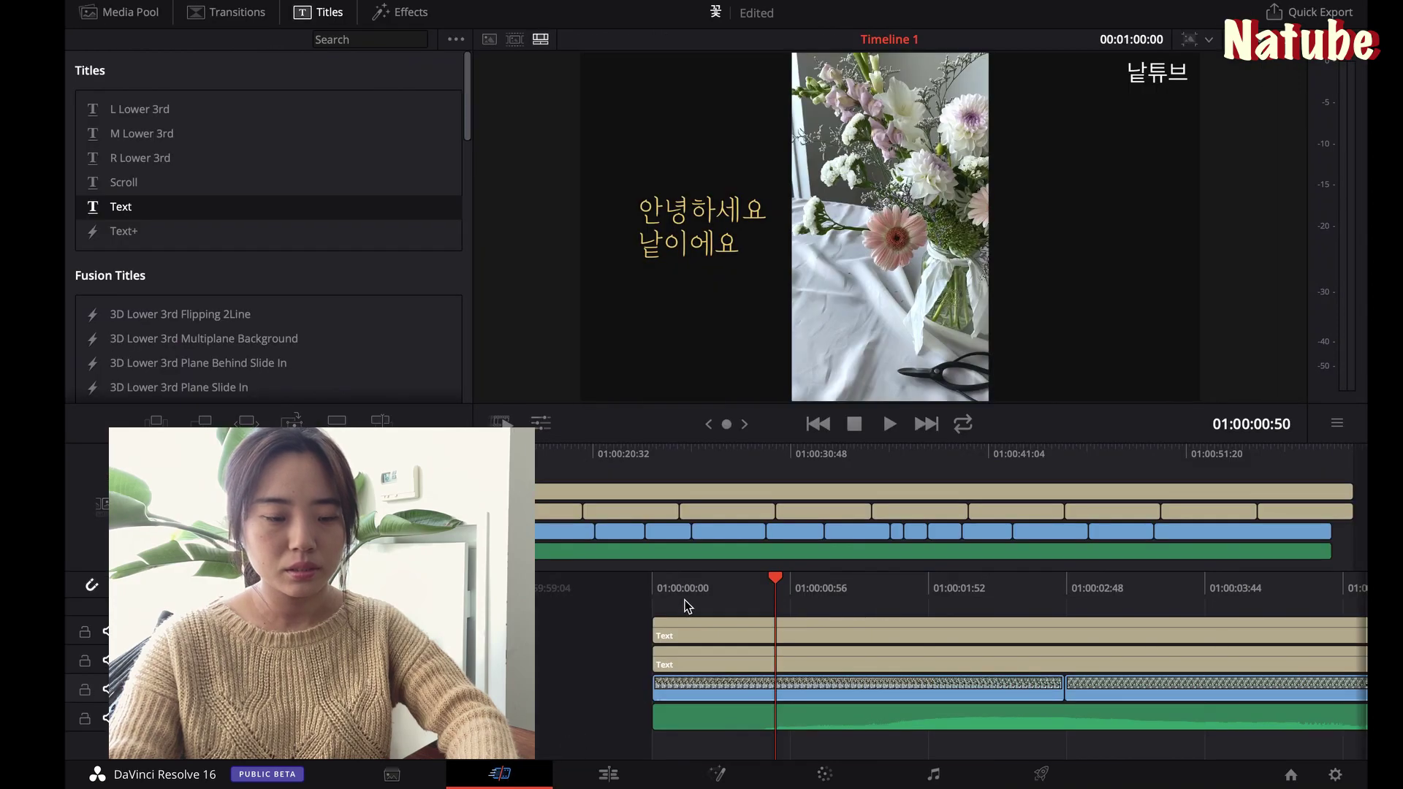
key("ctrl+s")
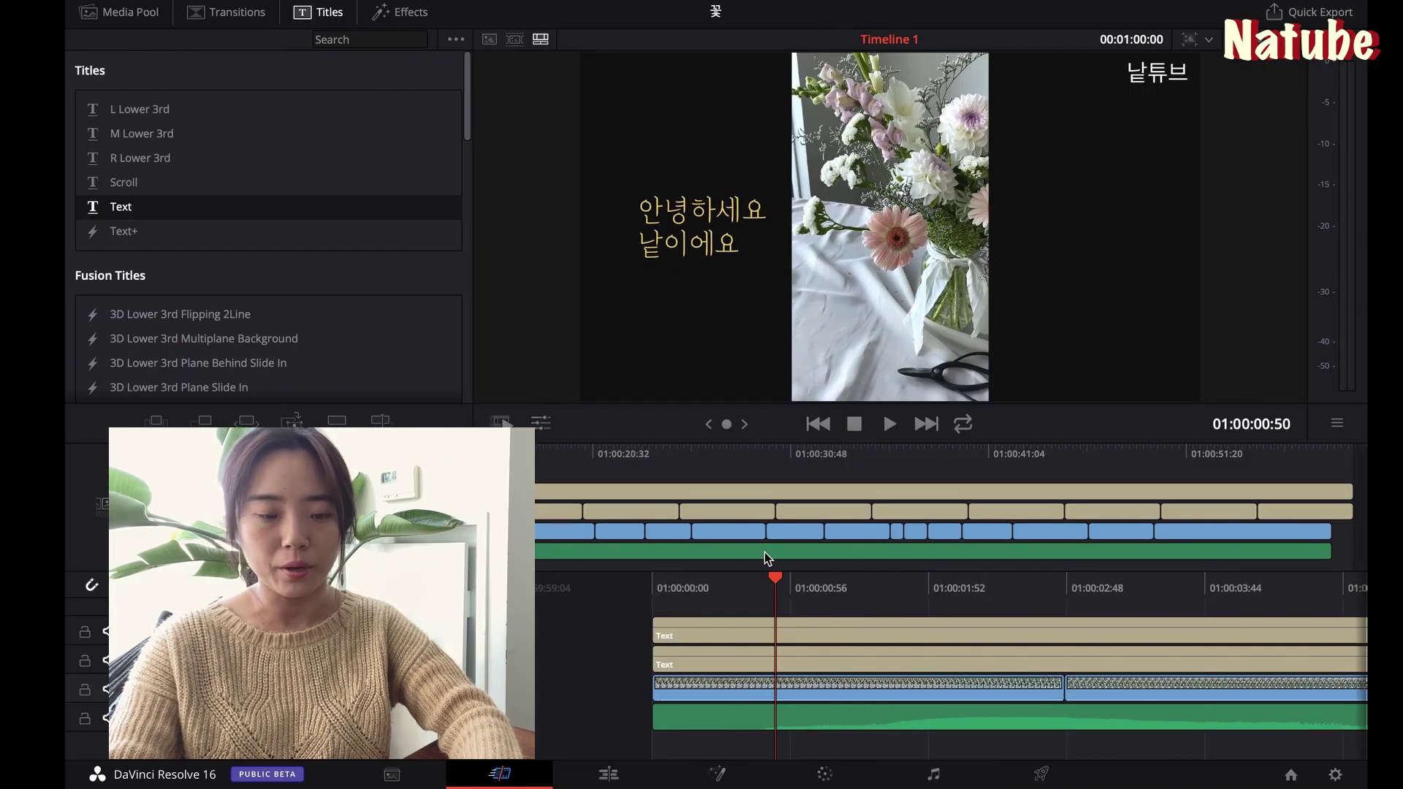
key("ctrl+f")
key("space")
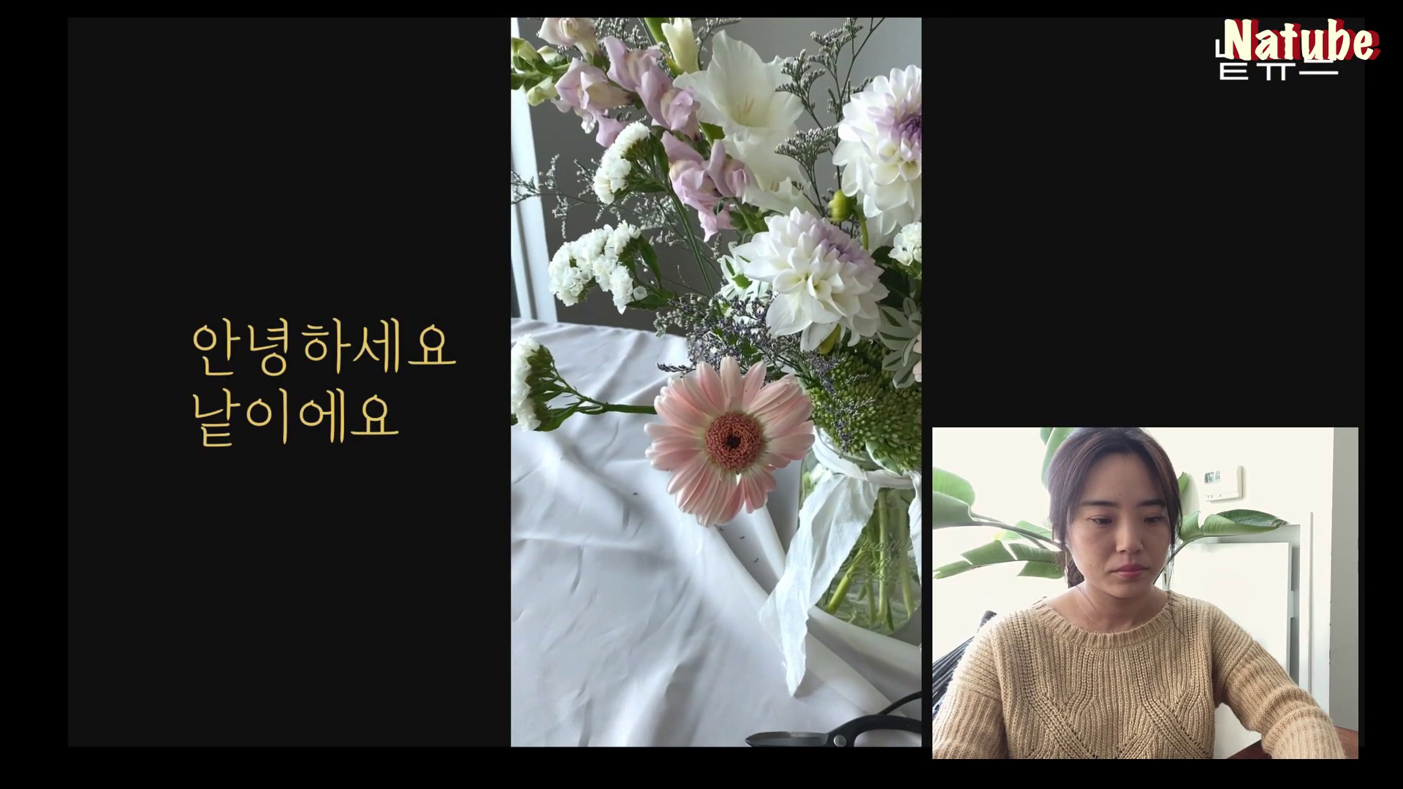